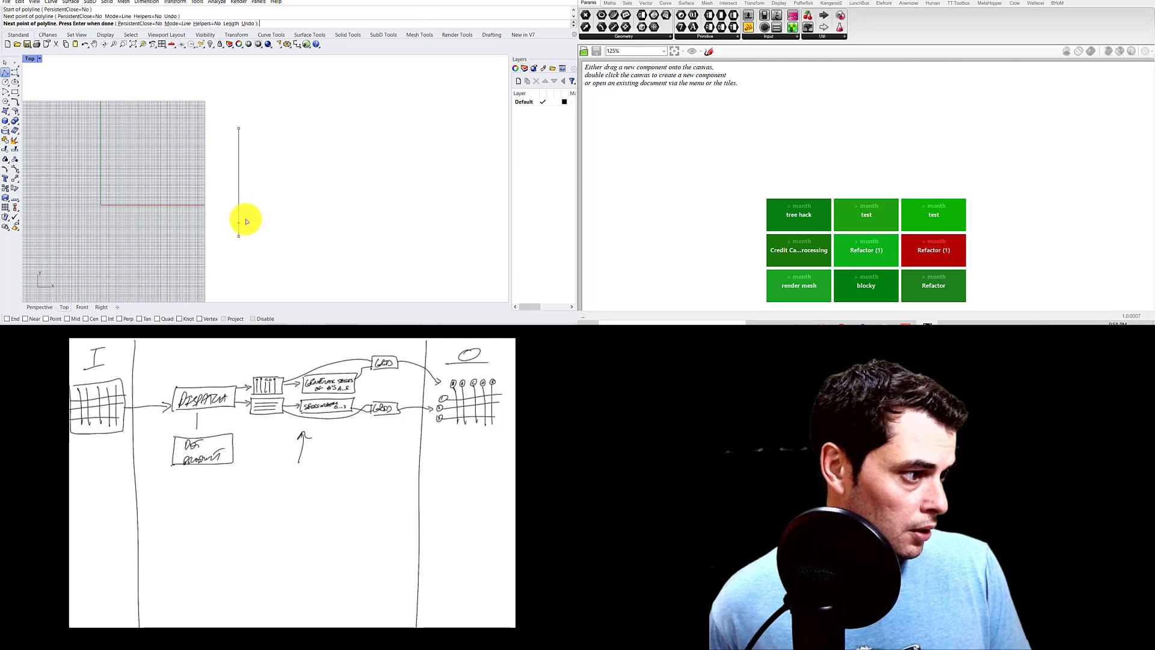
Step: Copy the vertical line four times to its right at slightly uneven spacing to form five parallel lines
{"action": "type", "text": "COyhp"}
{"action": "key", "text": "BackSpace"}
{"action": "key", "text": "BackSpace"}
{"action": "key", "text": "BackSpace"}
{"action": "key", "text": "BackSpace"}
{"action": "type", "text": "Opy"}
{"action": "key", "text": "Return"}
{"action": "left_click", "coordinate": [248, 200]}
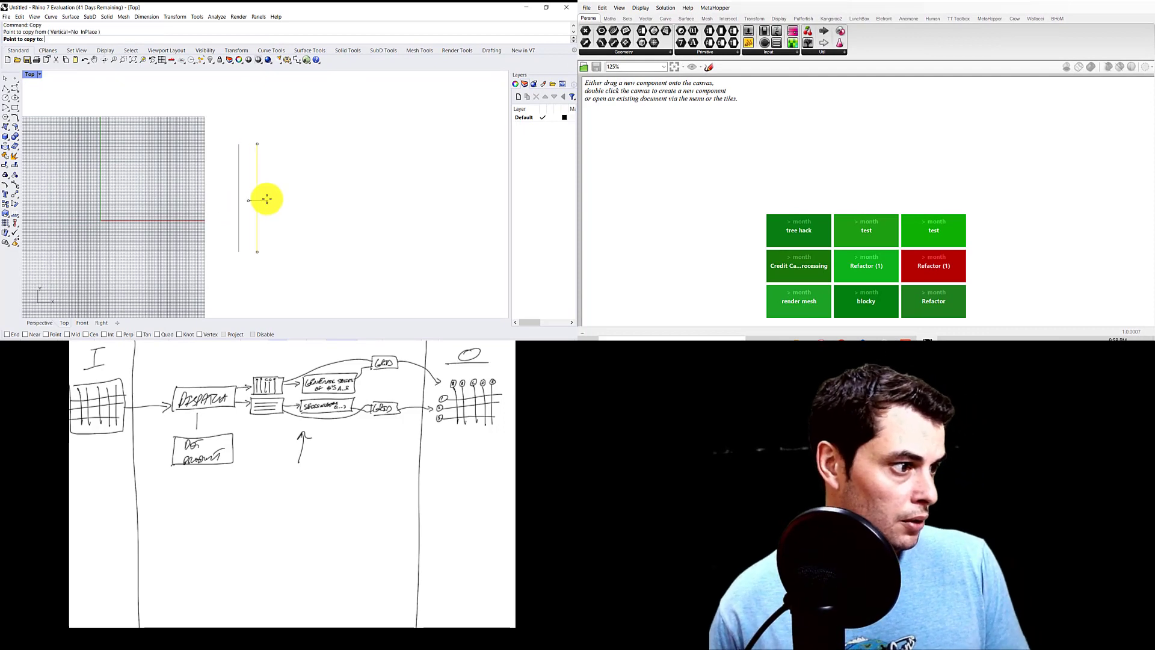
{"action": "left_click", "coordinate": [269, 199]}
{"action": "left_click", "coordinate": [285, 197]}
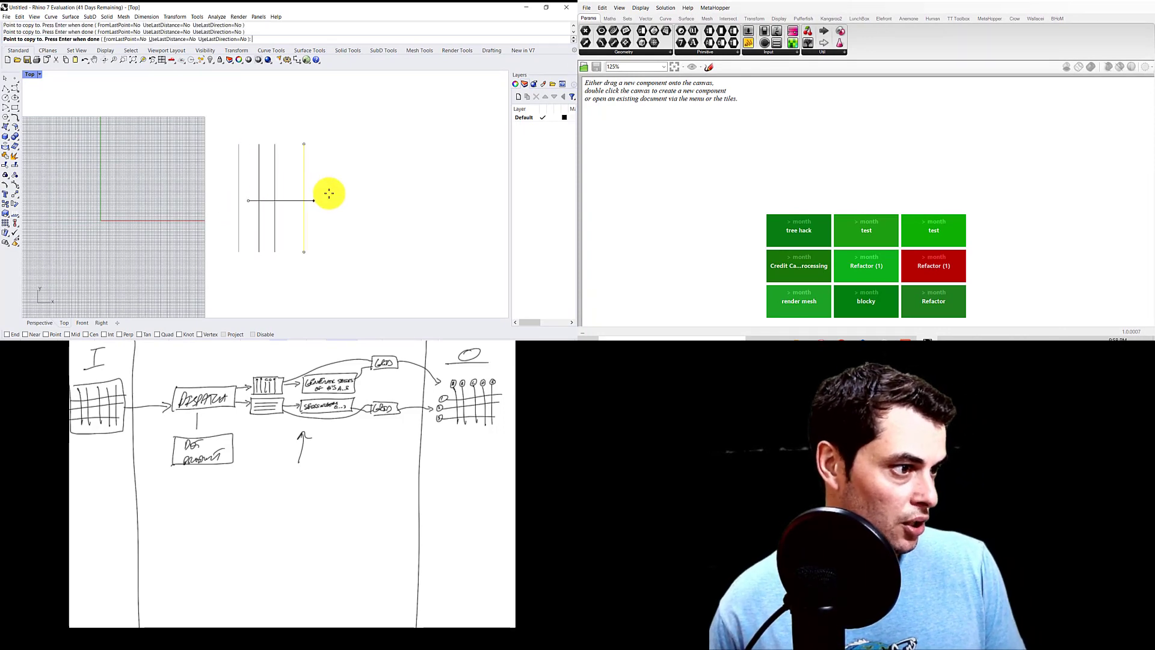
{"action": "left_click", "coordinate": [299, 188]}
{"action": "left_click", "coordinate": [314, 188]}
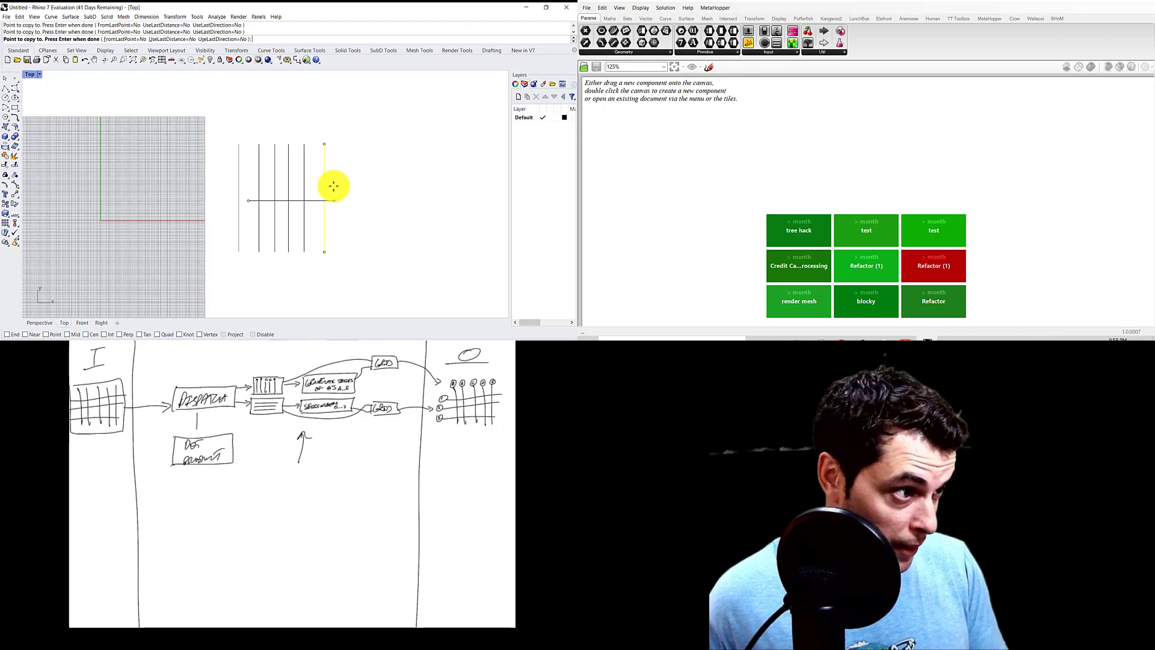
{"action": "key", "text": "Return"}
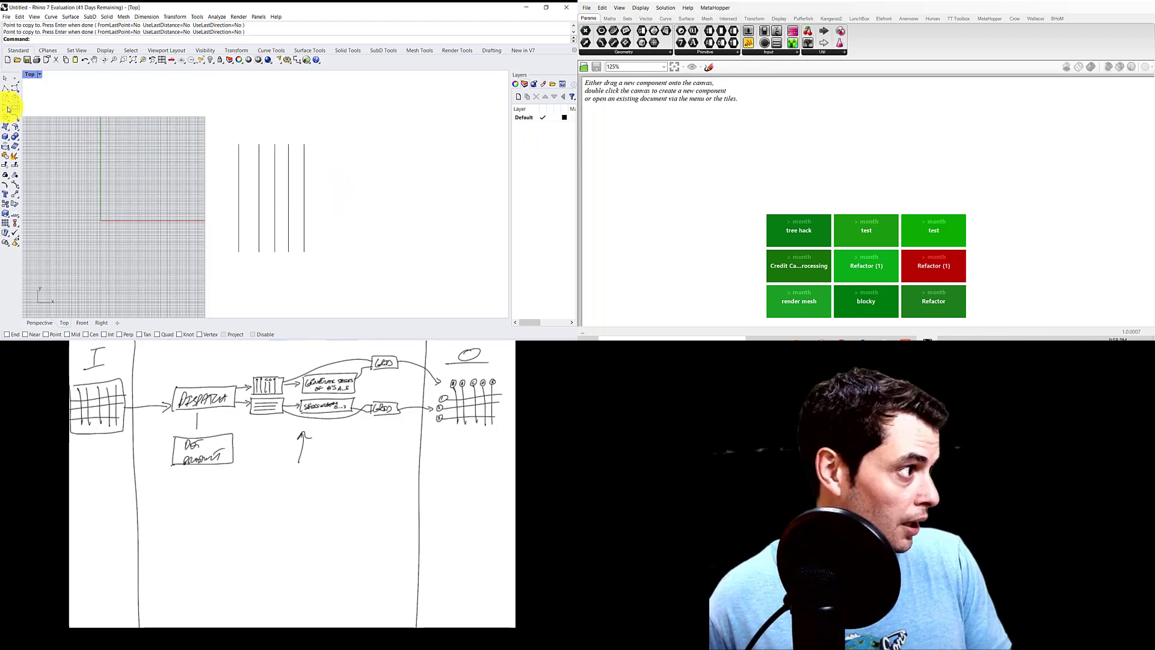
Step: Draw a horizontal line across the upper part of the five vertical lines, extending slightly past both outer lines
{"action": "left_click", "coordinate": [5, 89]}
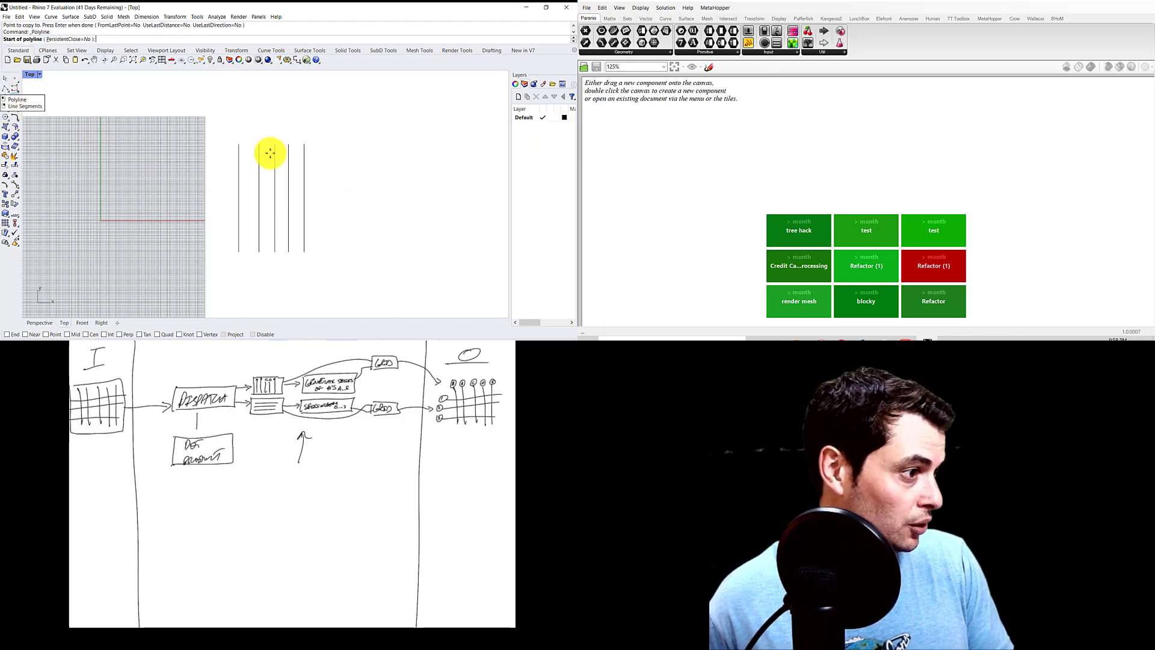
{"action": "left_click", "coordinate": [226, 157]}
{"action": "left_click", "coordinate": [319, 157]}
{"action": "key", "text": "Return"}
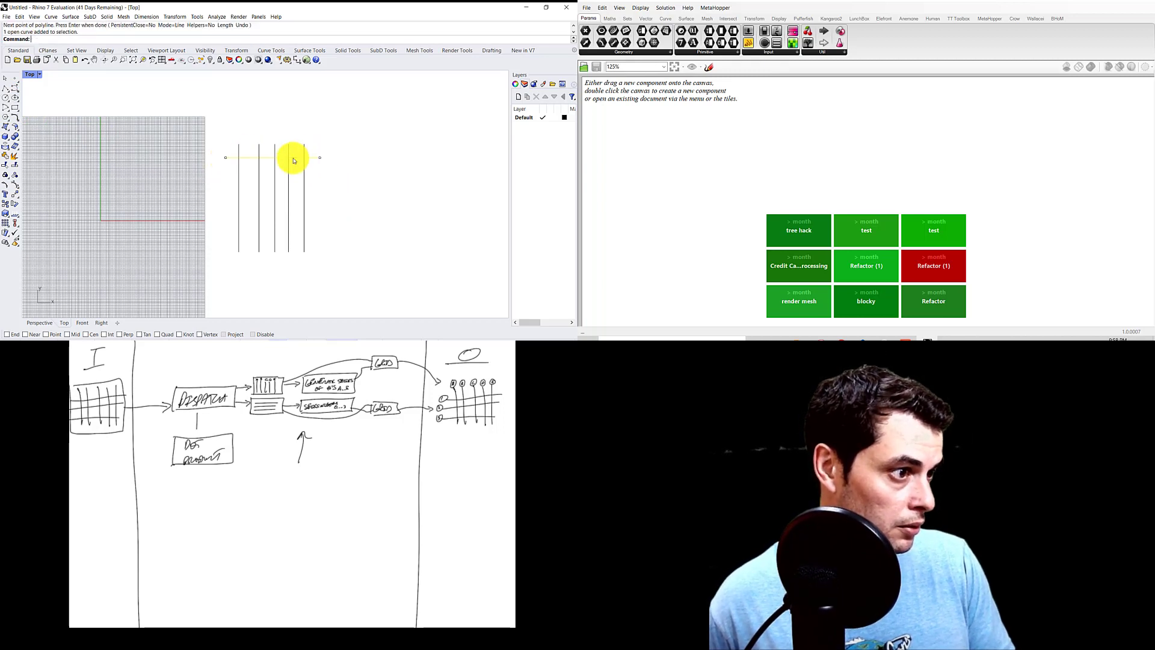
Step: Copy the horizontal line twice downward at roughly equal spacing across the vertical lines
{"action": "type", "text": "Copy"}
{"action": "key", "text": "Return"}
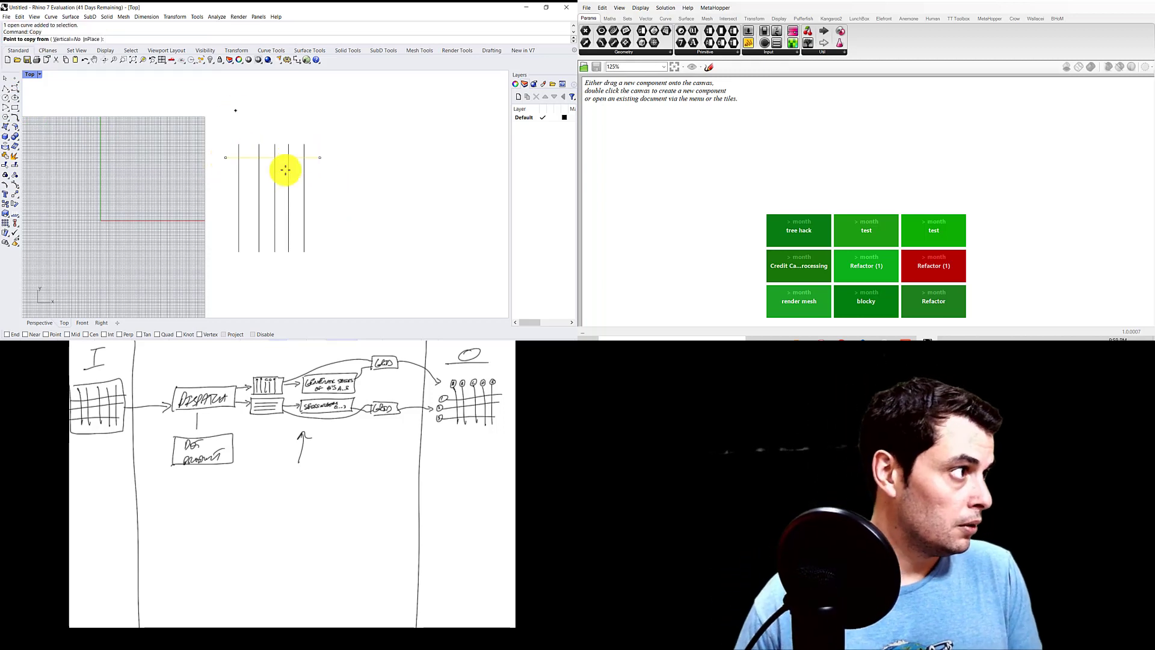
{"action": "left_click", "coordinate": [331, 155]}
{"action": "left_click", "coordinate": [337, 187]}
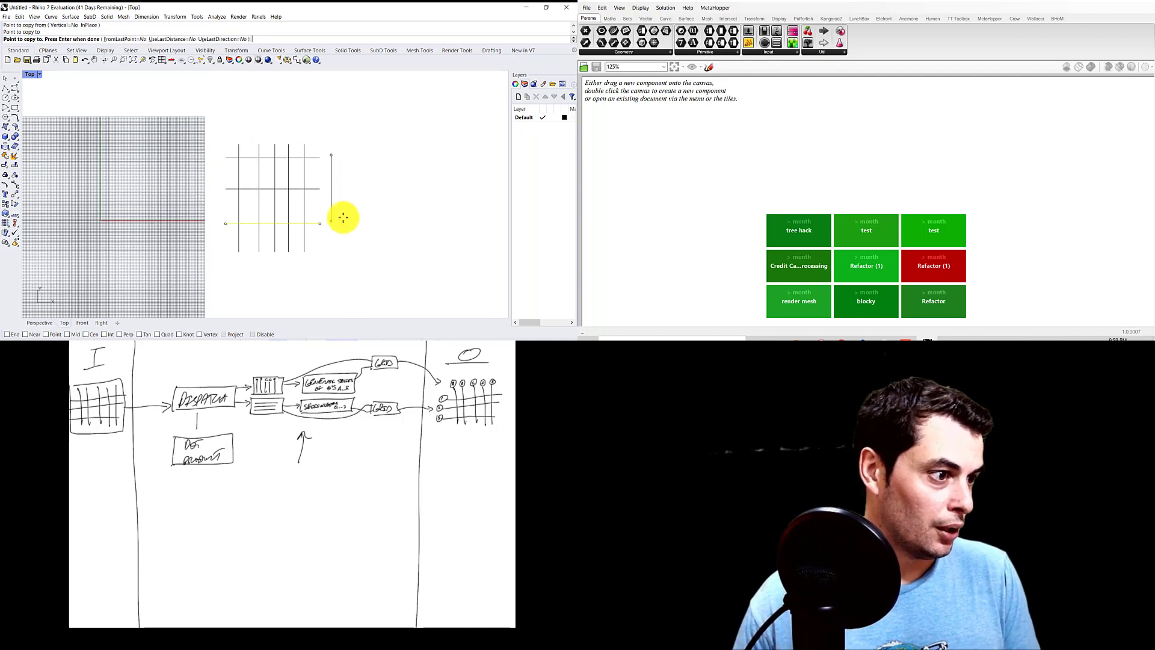
{"action": "left_click", "coordinate": [343, 218]}
{"action": "key", "text": "Return"}
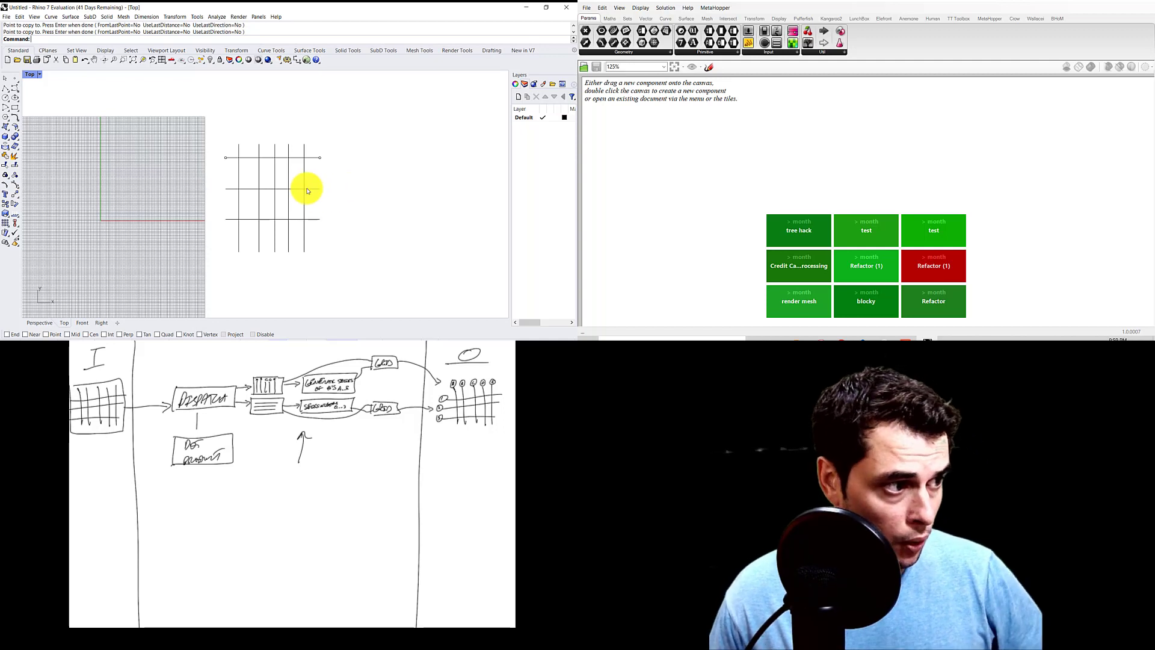
{"action": "scroll", "coordinate": [261, 200], "scroll_direction": "up", "scroll_amount": 2}
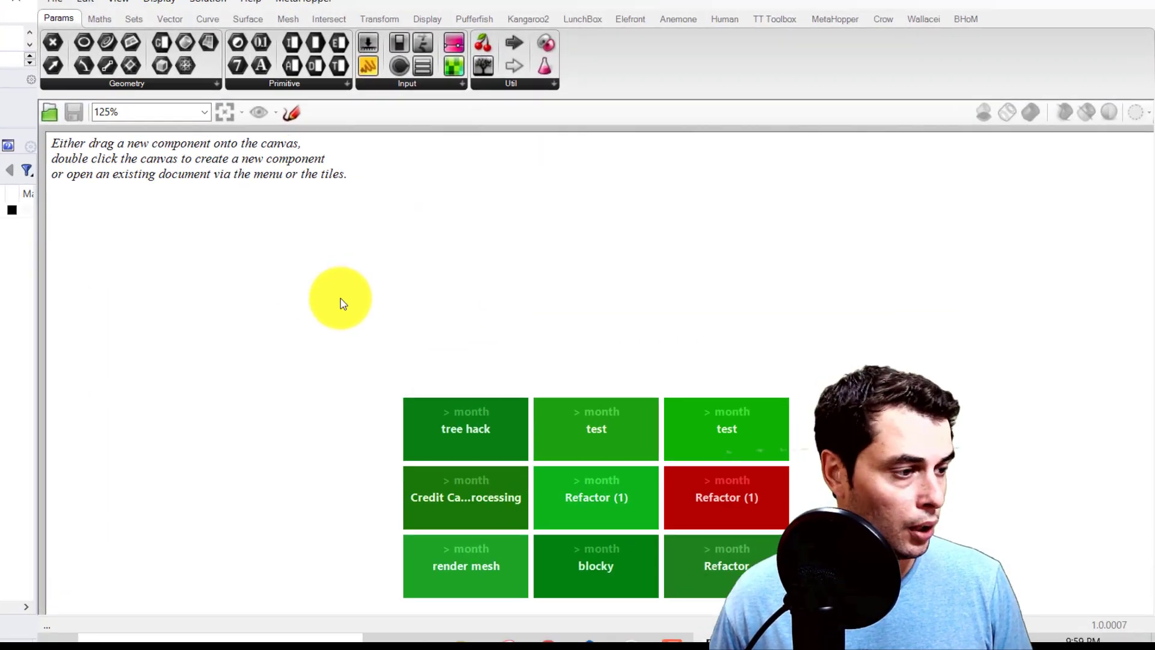
{"action": "double_click", "coordinate": [338, 289]}
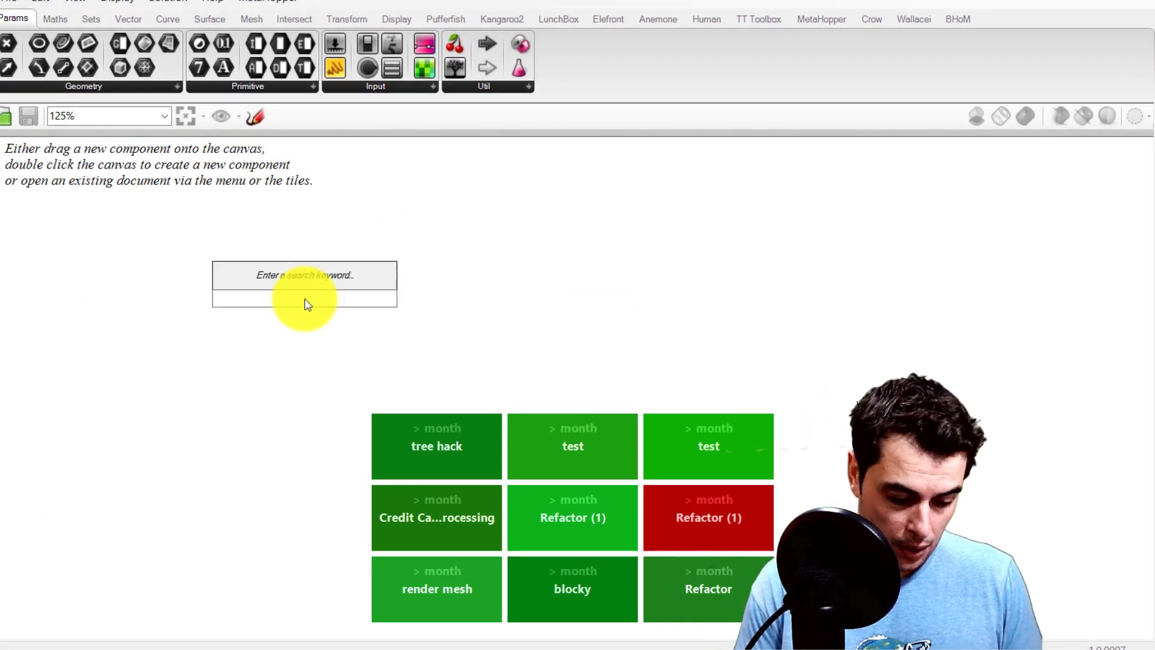
{"action": "type", "text": "g"}
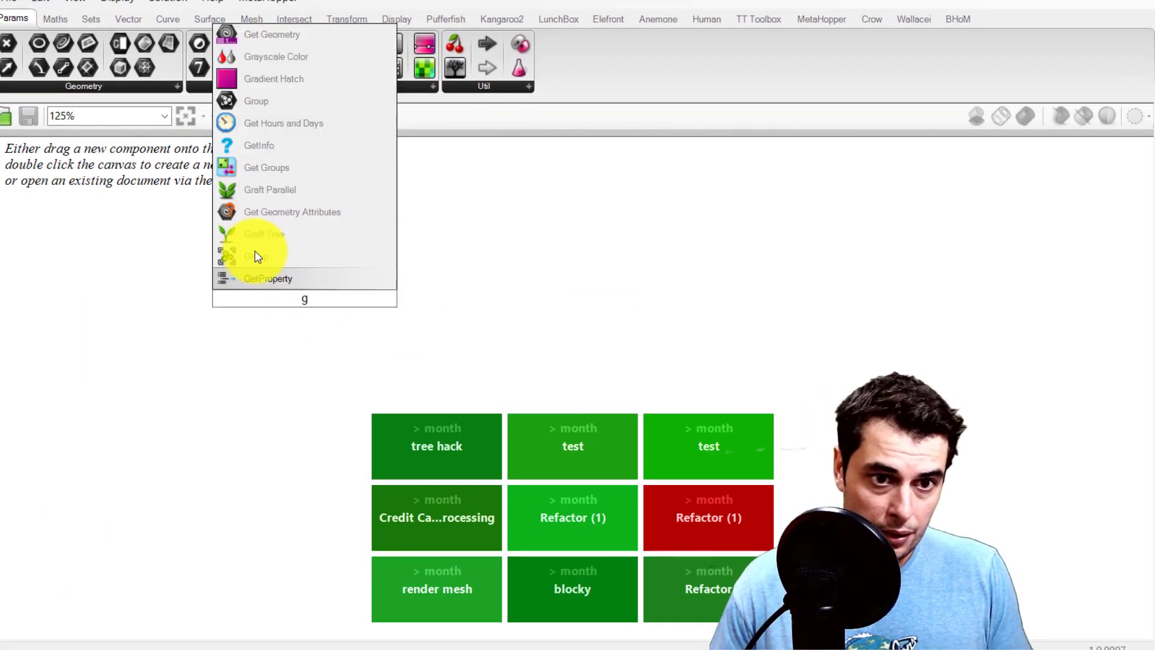
{"action": "left_click", "coordinate": [253, 353]}
{"action": "left_click_drag", "start_coordinate": [579, 518], "coordinate": [507, 105]}
{"action": "left_click_drag", "start_coordinate": [572, 147], "coordinate": [146, 102]}
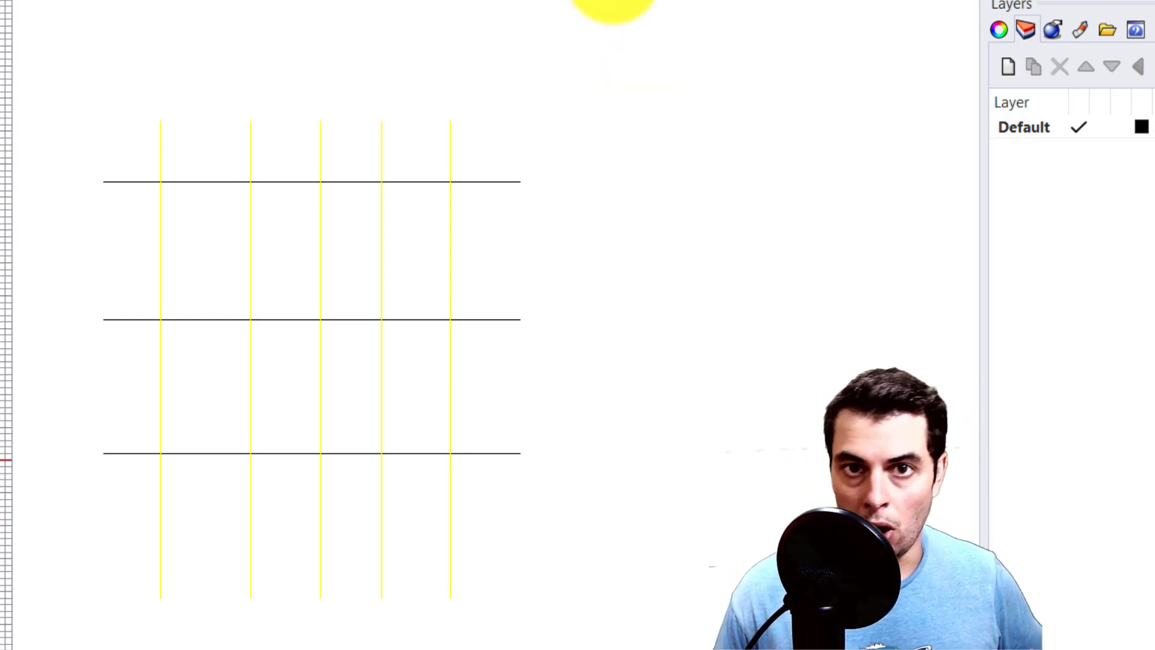
{"action": "left_click", "coordinate": [556, 368]}
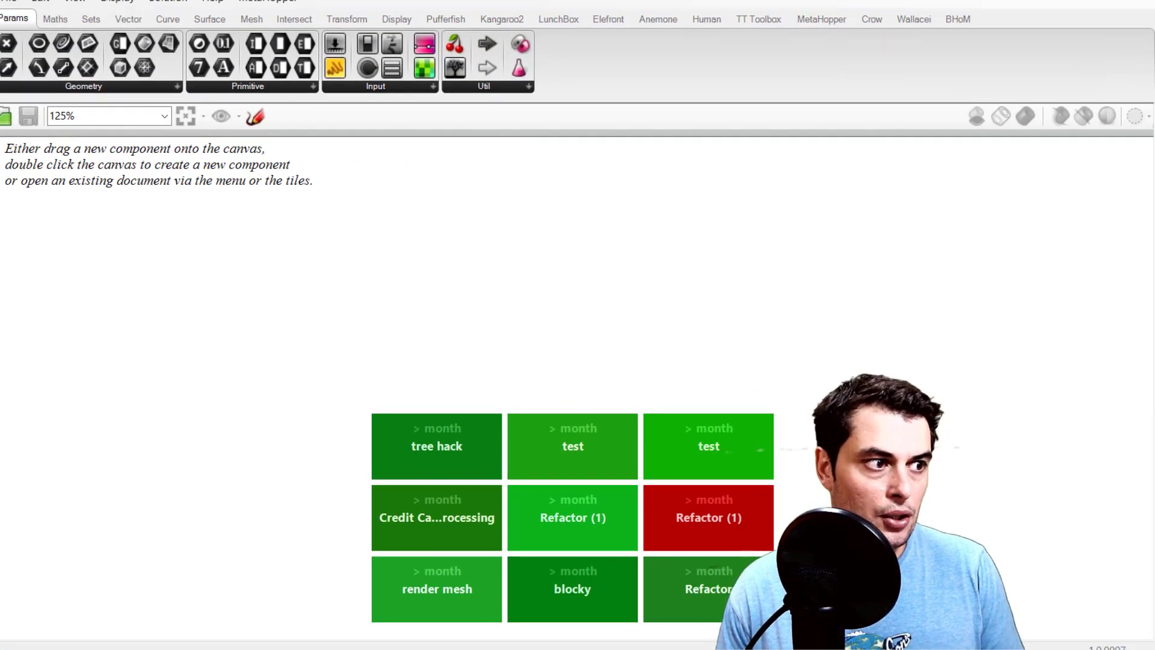
Step: Add a Curve parameter to the Grasshopper canvas
{"action": "double_click", "coordinate": [258, 251]}
{"action": "type", "text": "crv"}
{"action": "key", "text": "Return"}
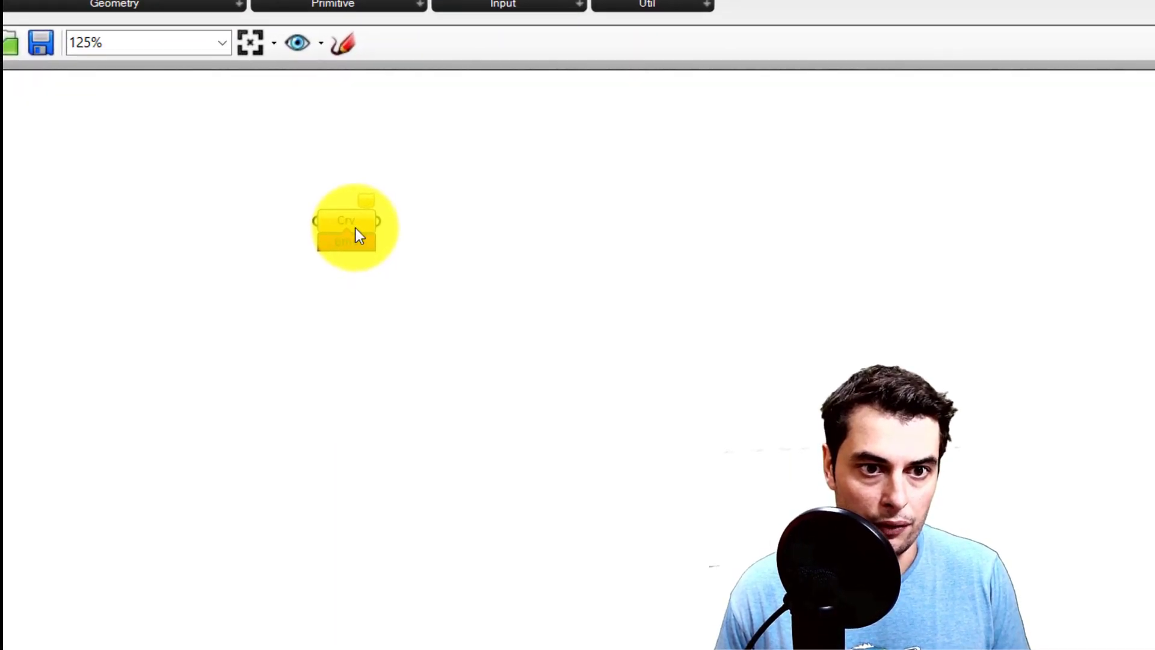
Step: Reference the five vertical Rhino lines in the Curve parameter as multiple curves
{"action": "right_click", "coordinate": [264, 252]}
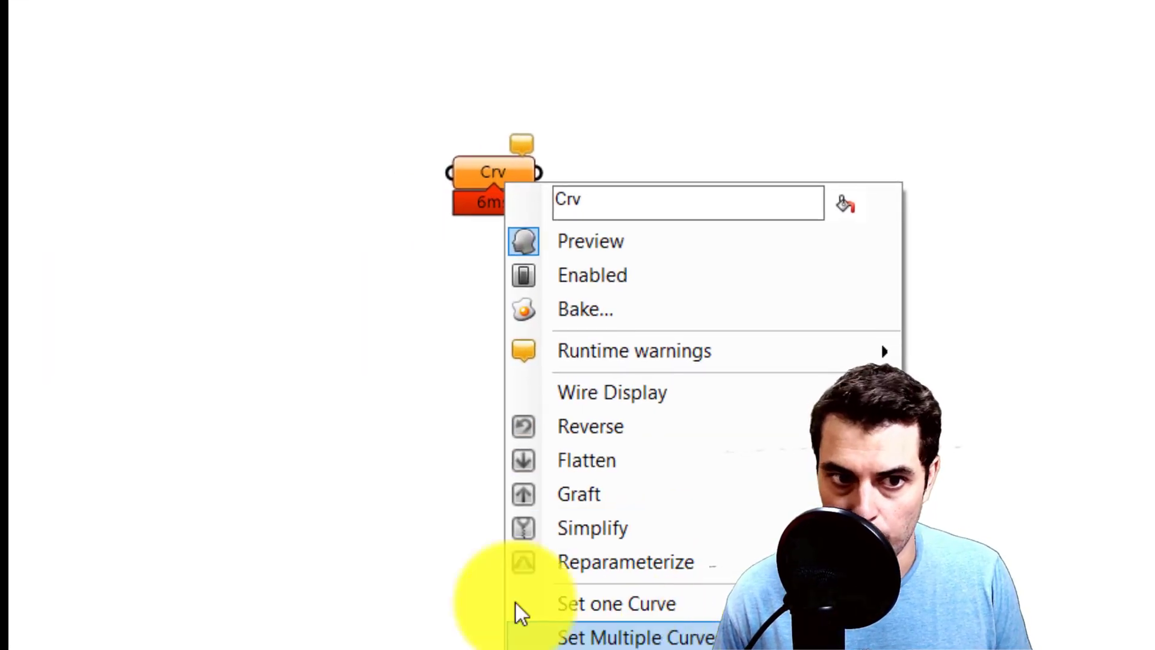
{"action": "left_click", "coordinate": [614, 636]}
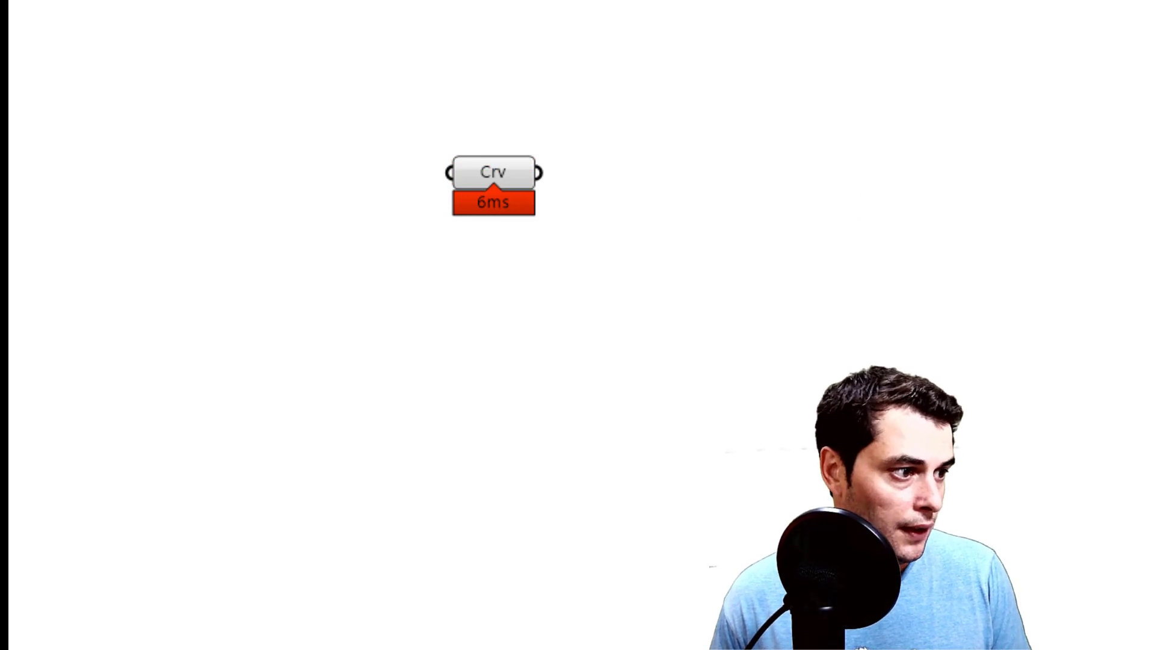
{"action": "key", "text": "ctrl+shift+b"}
{"action": "left_click", "coordinate": [497, 119]}
{"action": "left_click", "coordinate": [487, 204]}
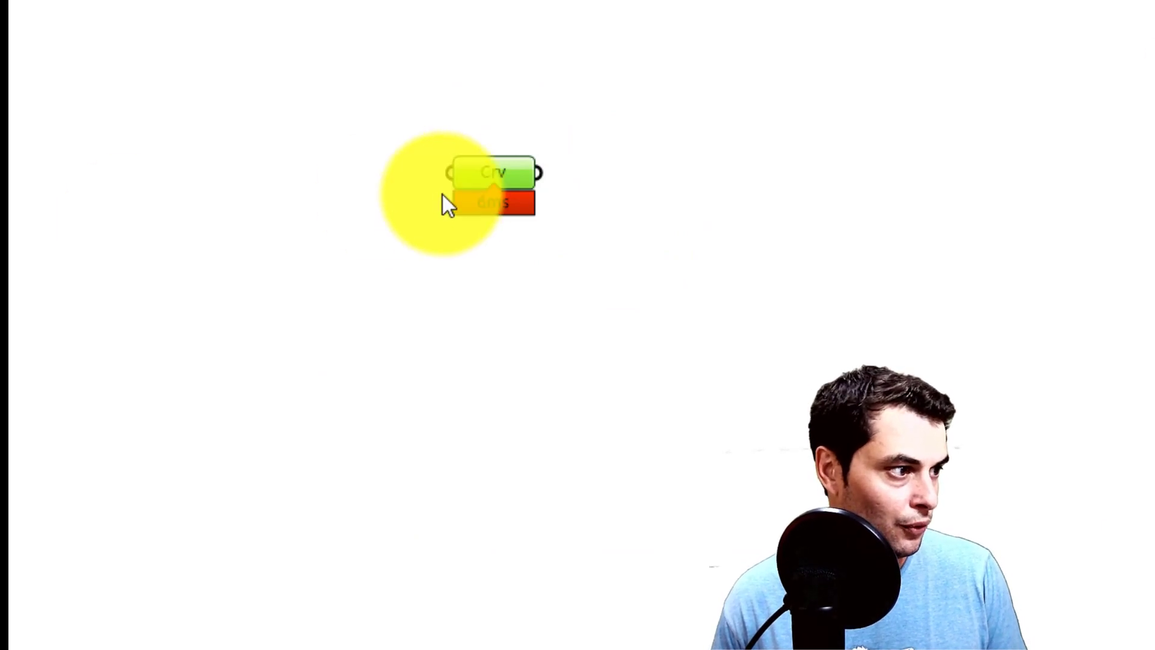
Step: Reference the three horizontal lines in a second Curve parameter and place it directly below the first
{"action": "right_click", "coordinate": [504, 165]}
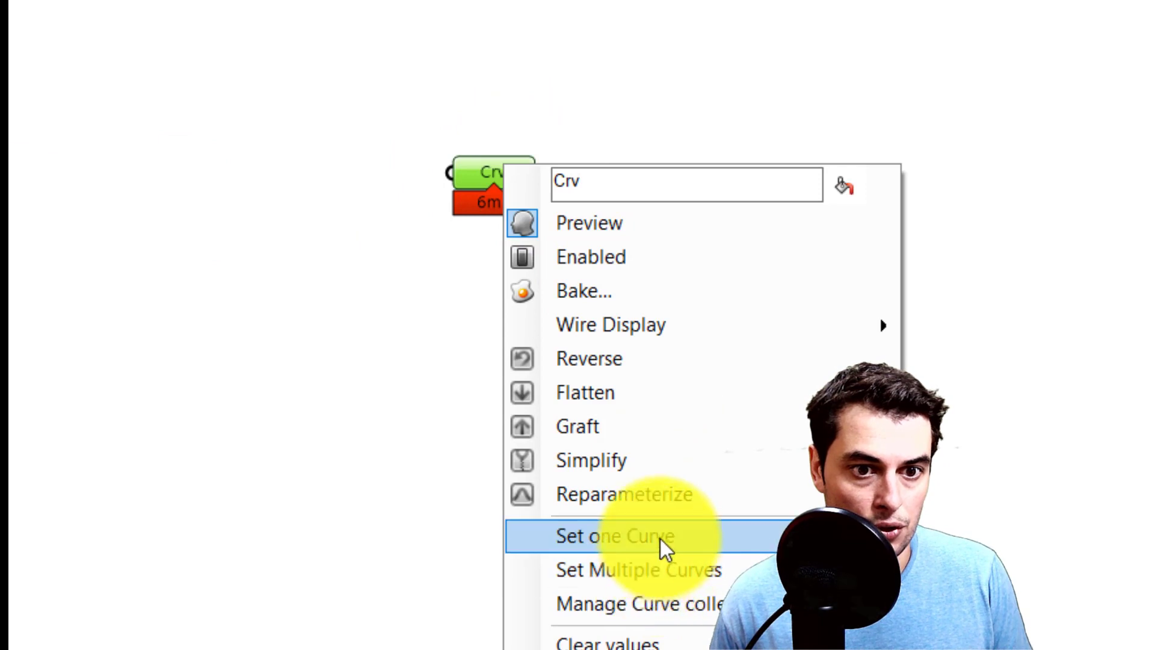
{"action": "left_click", "coordinate": [661, 567]}
{"action": "left_click_drag", "start_coordinate": [341, 528], "coordinate": [314, 113]}
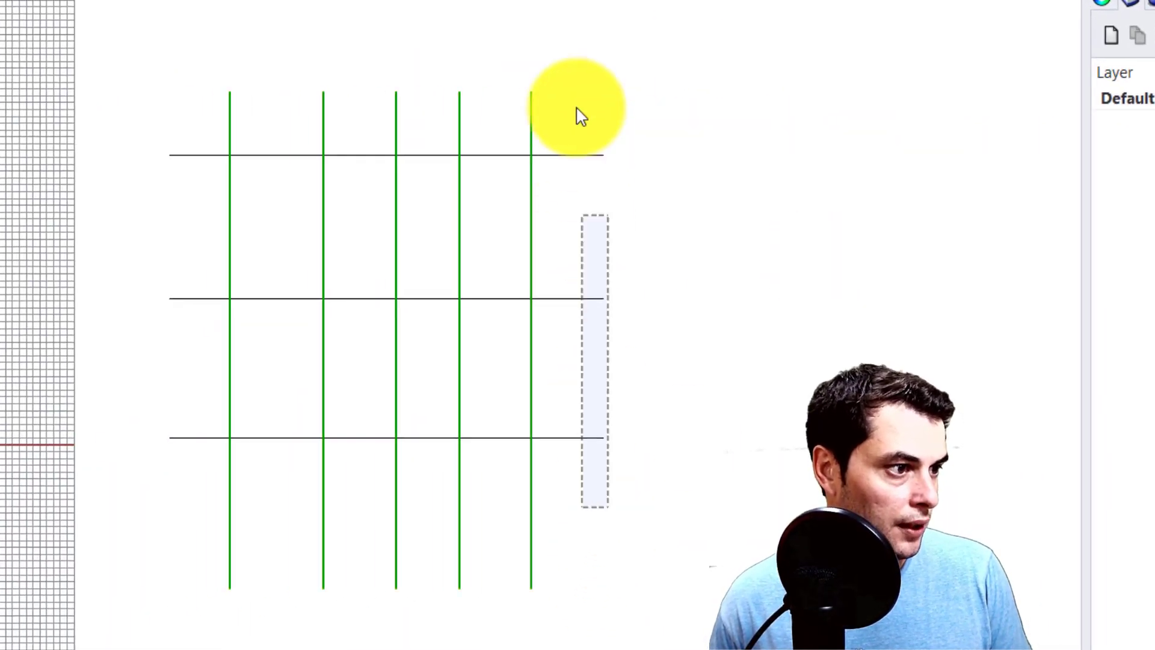
{"action": "key", "text": "Return"}
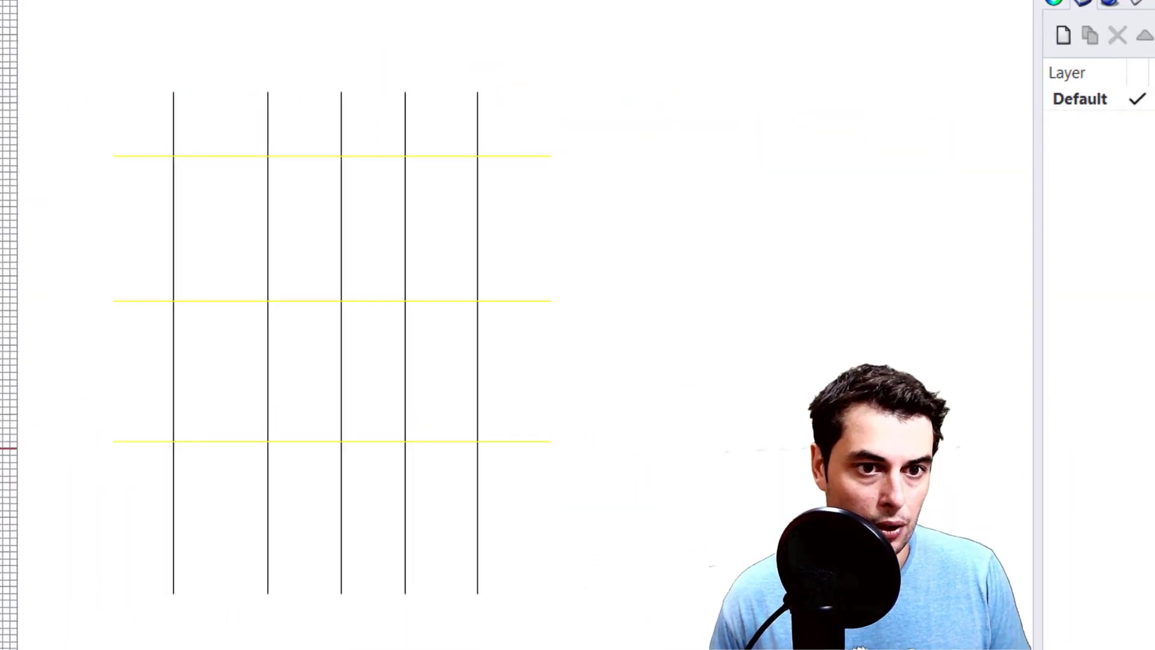
{"action": "right_click", "coordinate": [456, 317]}
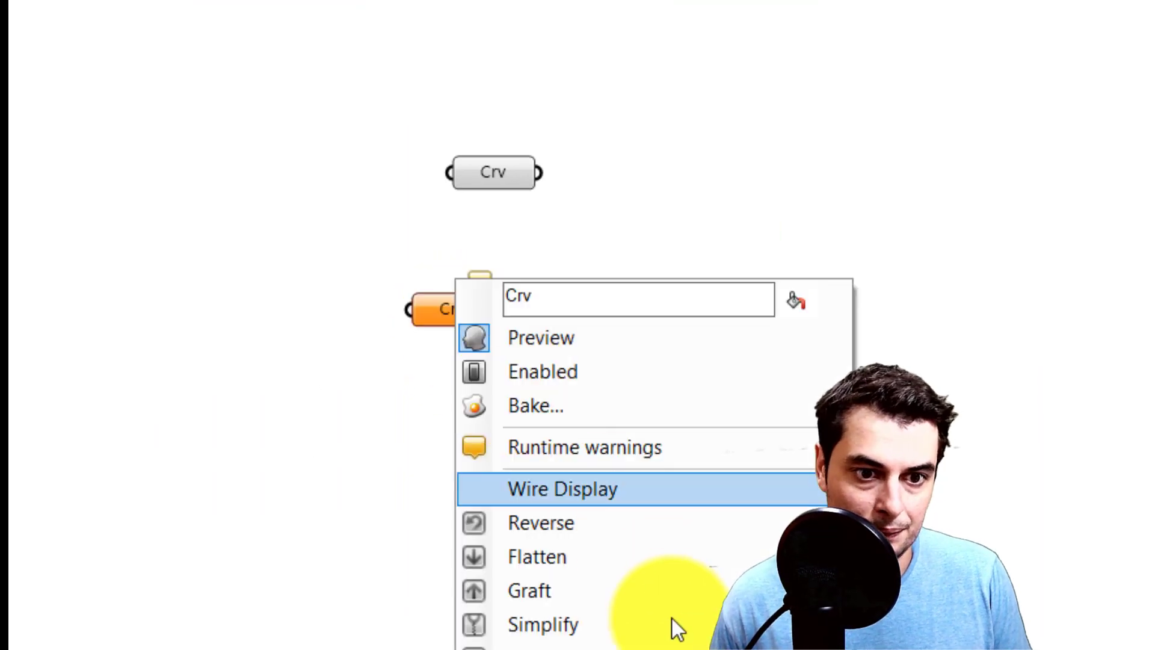
{"action": "left_click", "coordinate": [444, 383]}
{"action": "left_click_drag", "start_coordinate": [456, 317], "coordinate": [497, 253]}
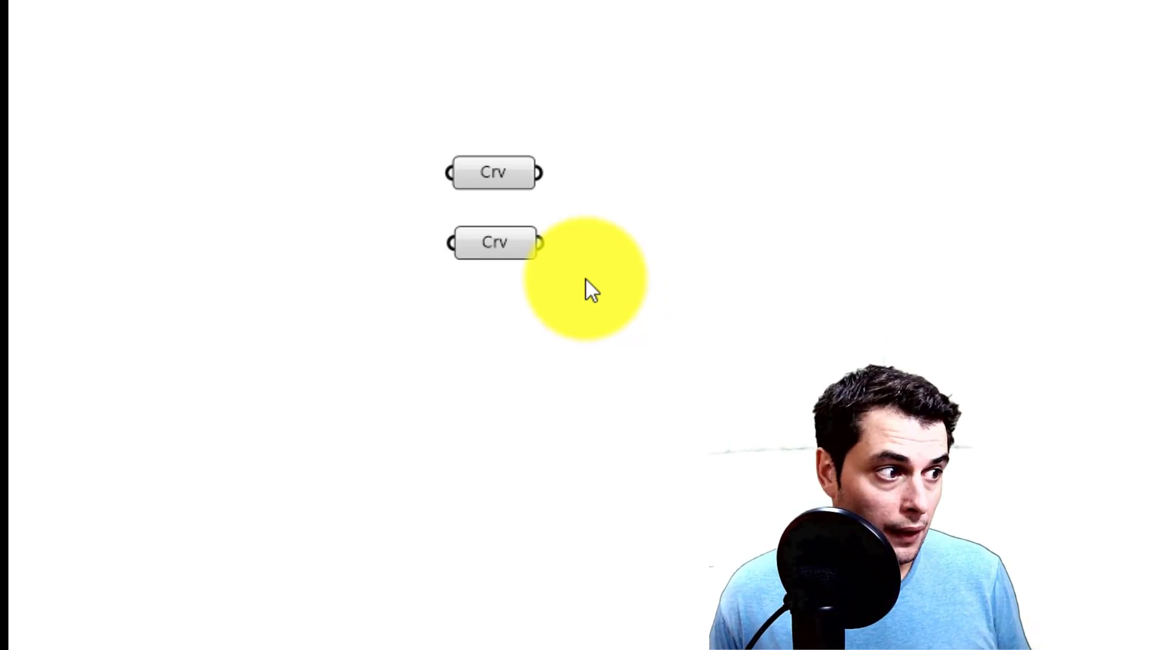
Step: Delete the second Curve parameter and reference all five vertical and three horizontal lines in the remaining one
{"action": "left_click", "coordinate": [498, 245]}
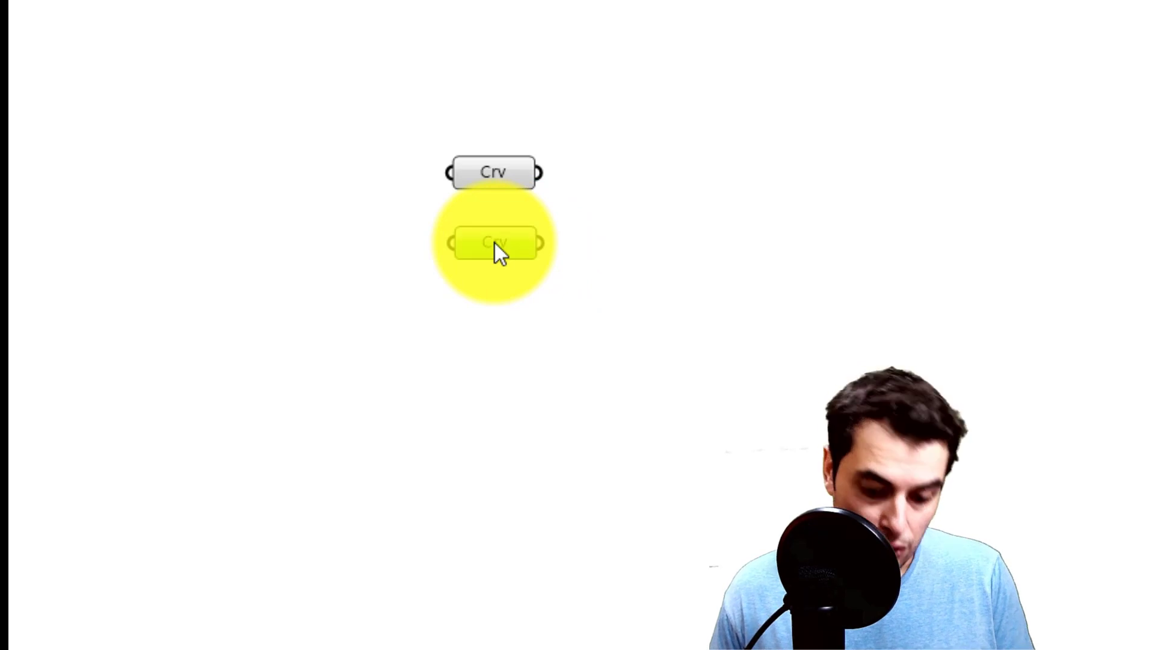
{"action": "key", "text": "Delete"}
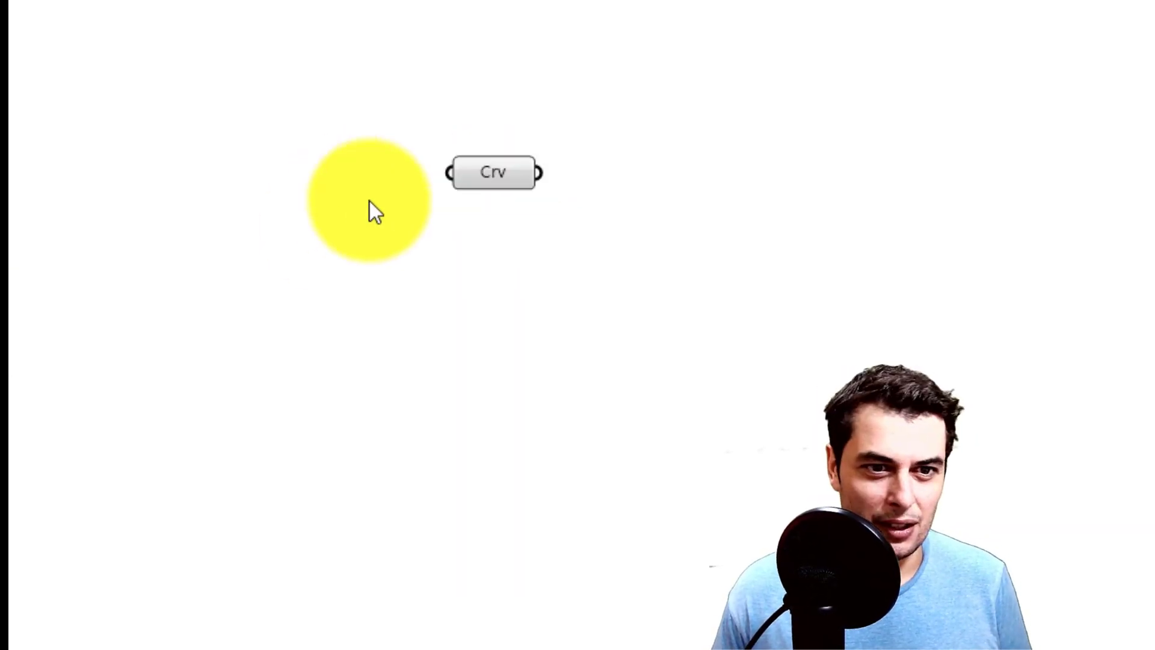
{"action": "left_click", "coordinate": [481, 182]}
{"action": "right_click", "coordinate": [481, 181]}
{"action": "left_click", "coordinate": [665, 562]}
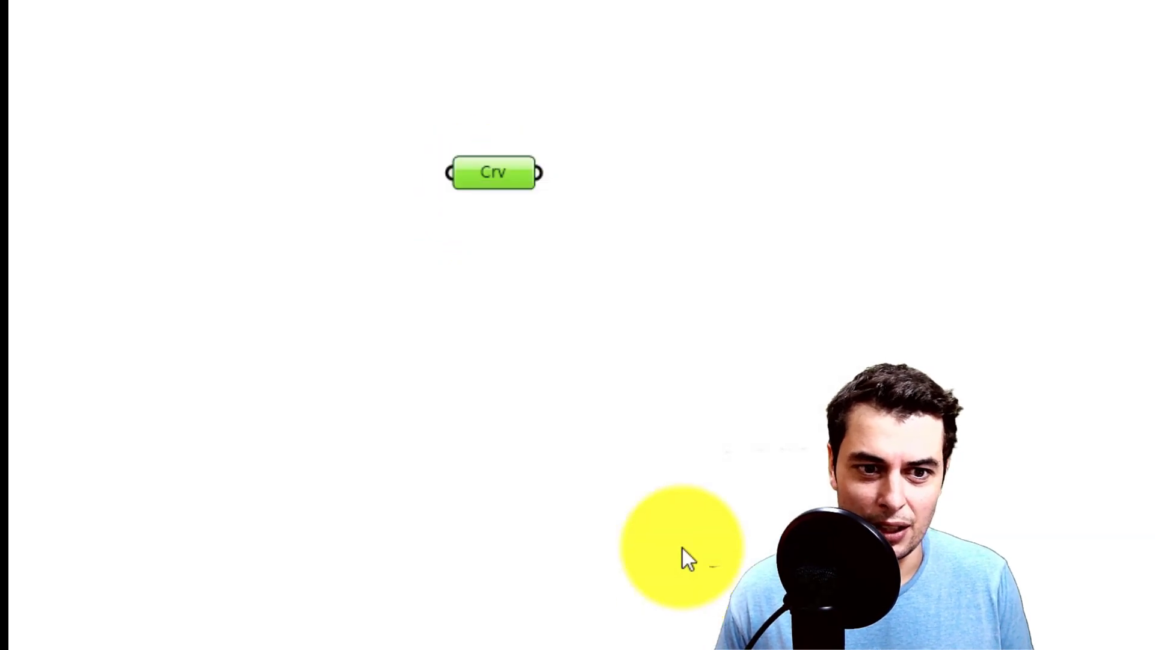
{"action": "left_click", "coordinate": [765, 481]}
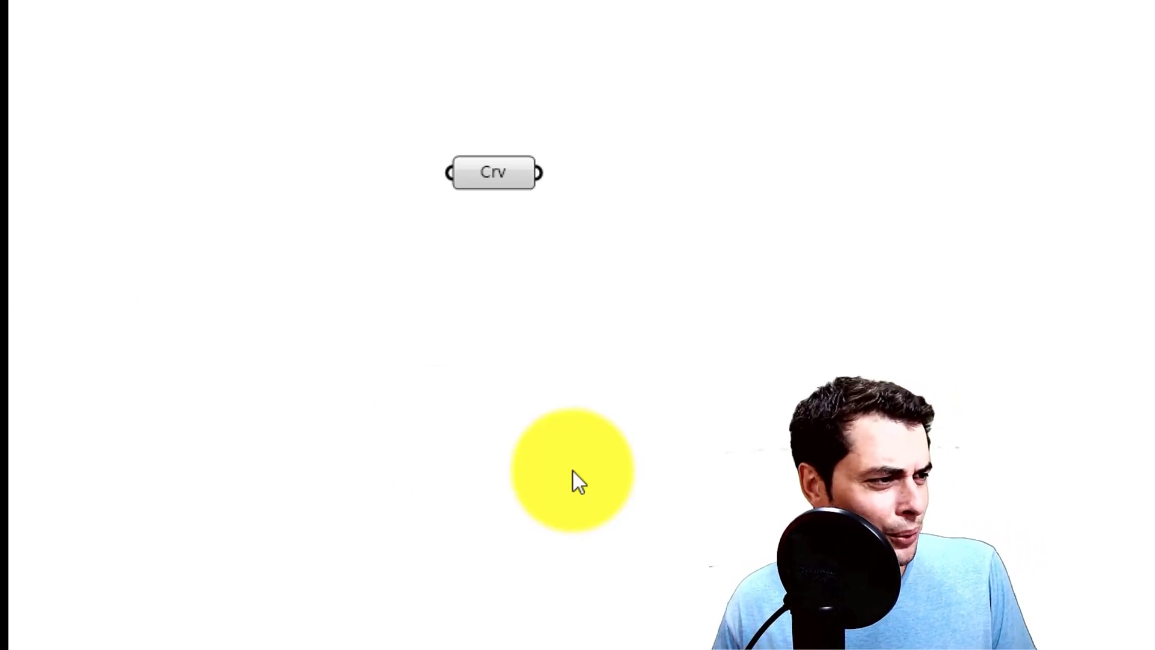
Step: Reposition the Curve parameter on the canvas and check the curves it references
{"action": "left_click_drag", "start_coordinate": [503, 176], "coordinate": [514, 230]}
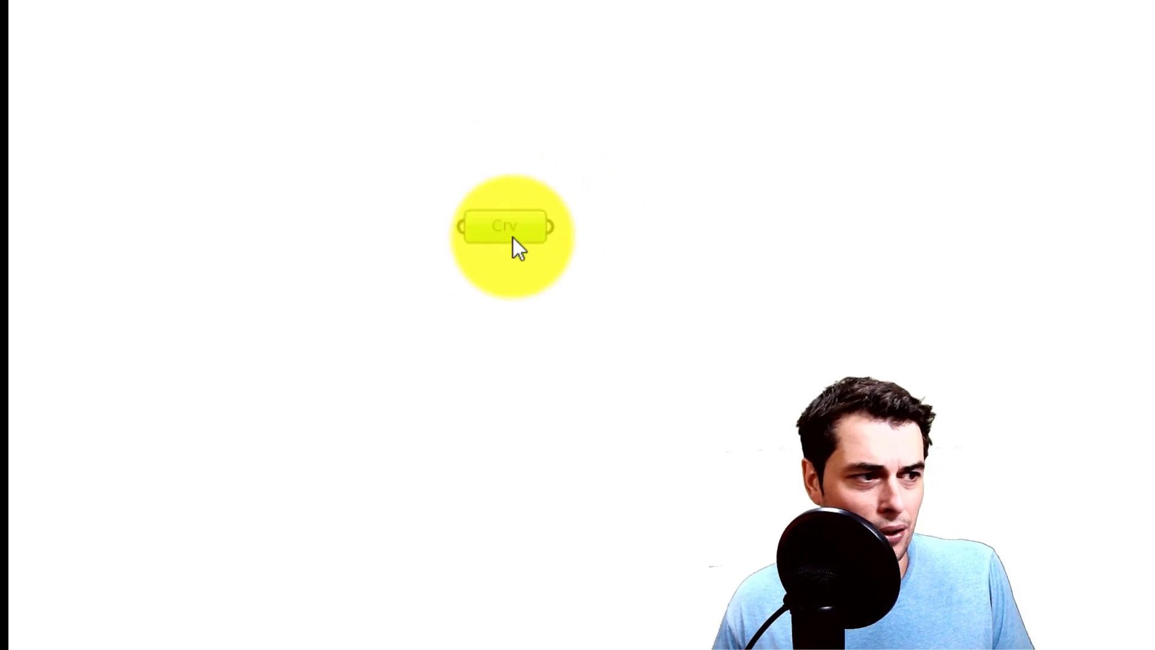
{"action": "mouse_move", "coordinate": [514, 237]}
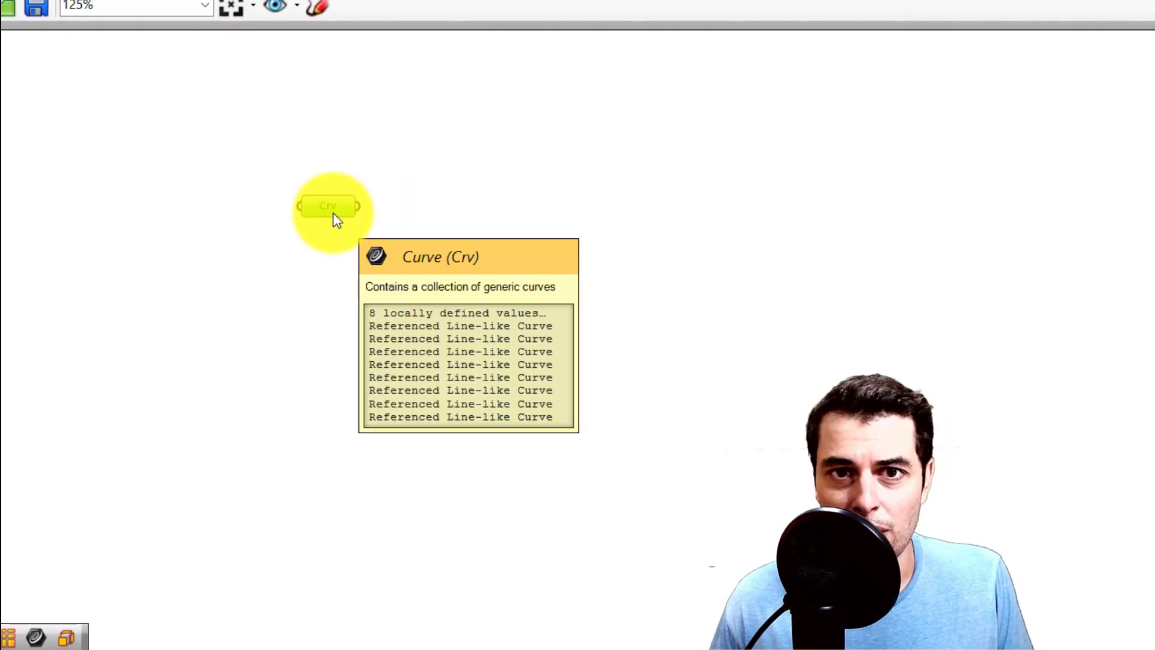
{"action": "left_click_drag", "start_coordinate": [434, 225], "coordinate": [399, 225]}
Step: Add a Scribble label reading "Dispatch" above and to the right of the Curve parameter
{"action": "double_click", "coordinate": [625, 187]}
{"action": "type", "text": "scrib"}
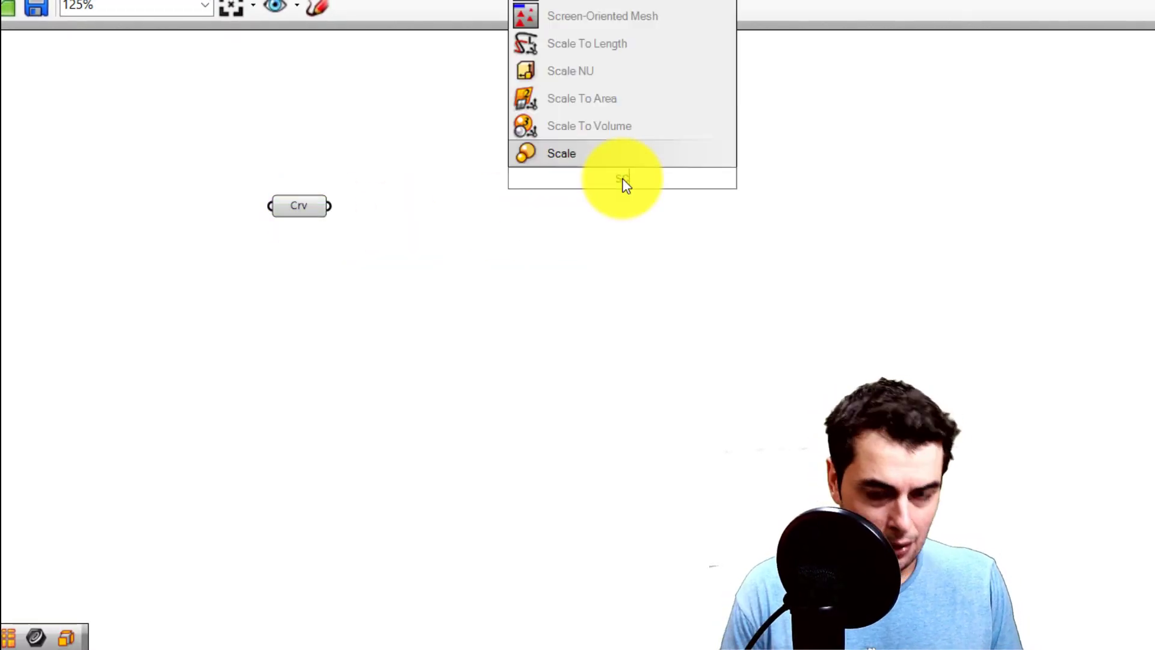
{"action": "left_click", "coordinate": [569, 152]}
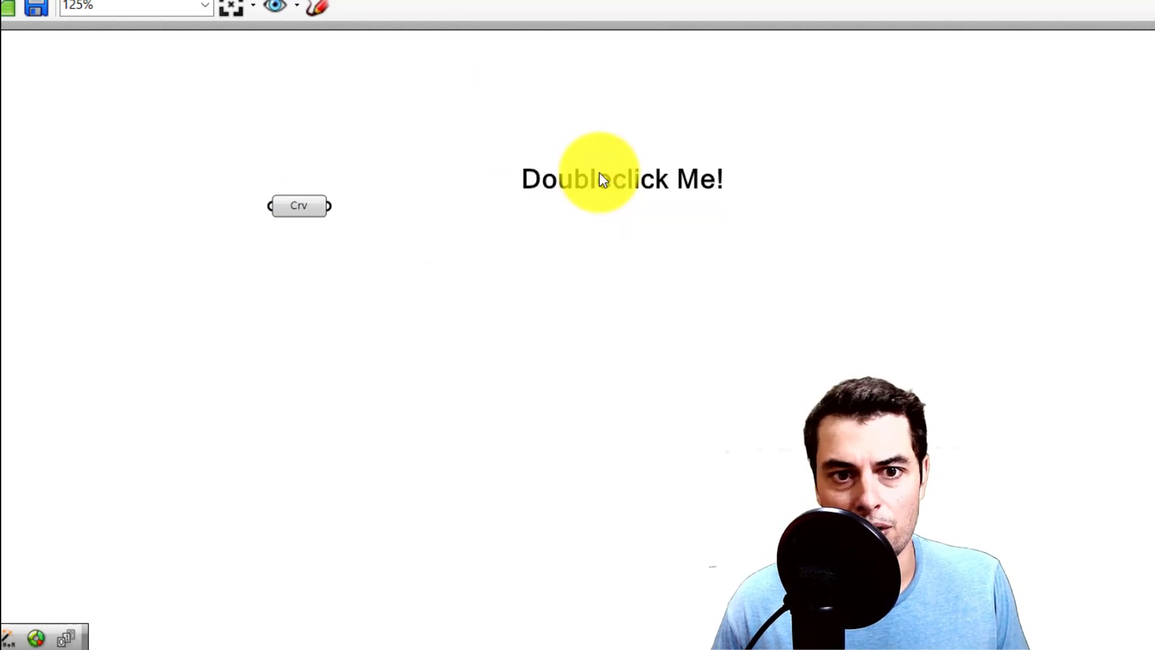
{"action": "left_click_drag", "start_coordinate": [599, 173], "coordinate": [662, 129]}
{"action": "double_click", "coordinate": [768, 121]}
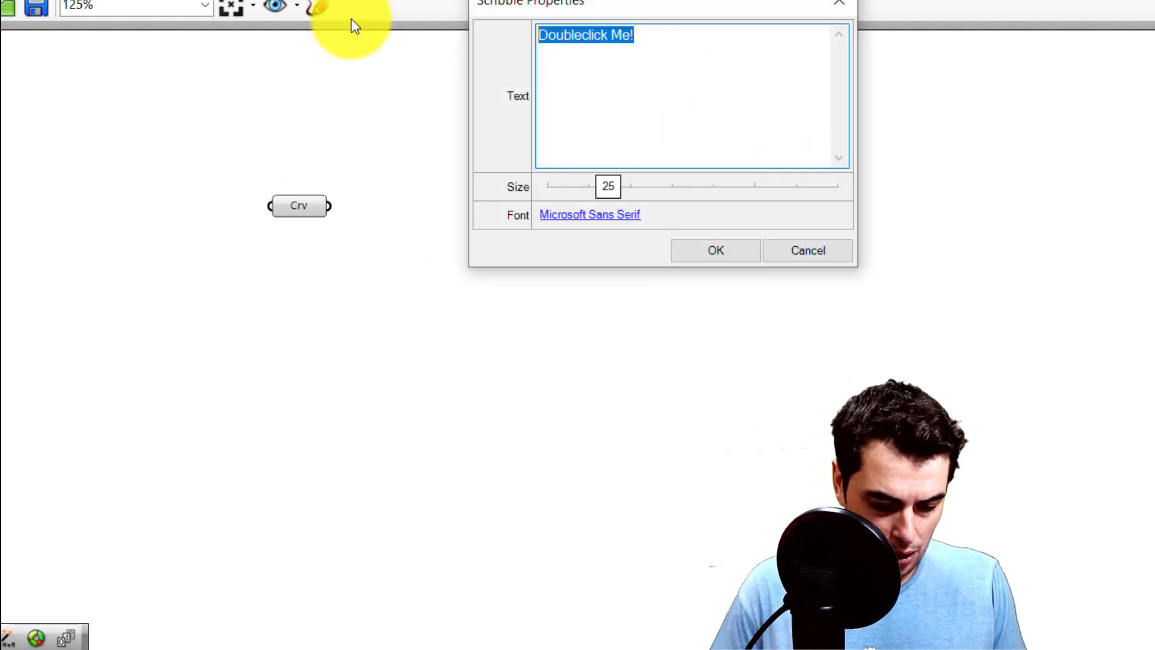
{"action": "type", "text": "Dispatch"}
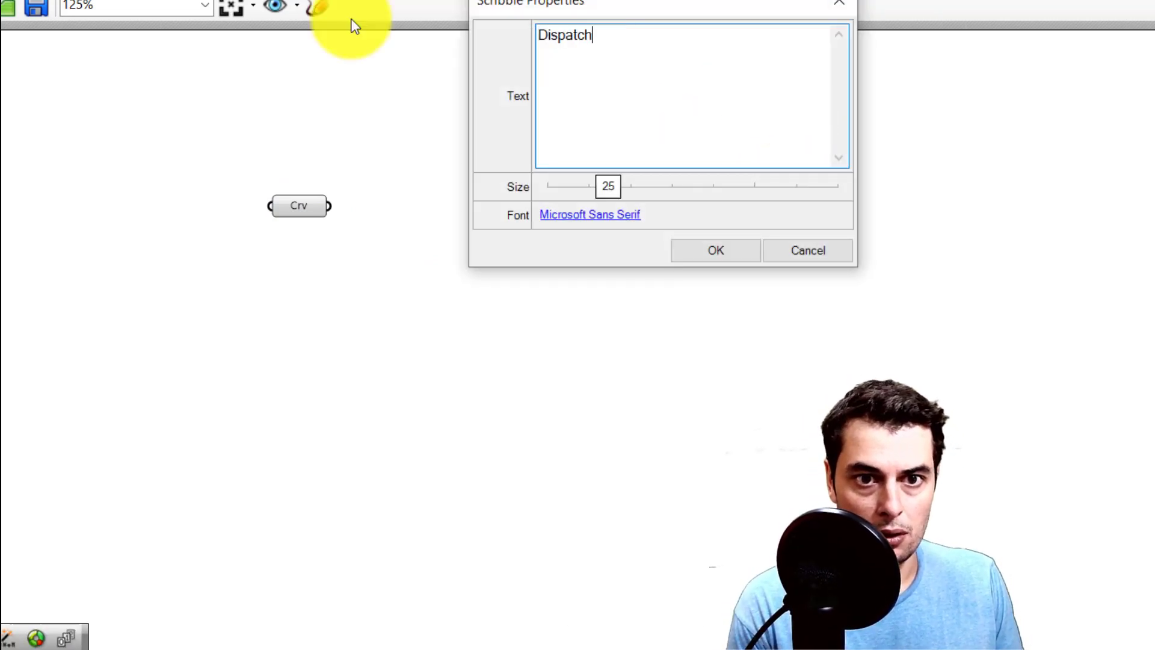
{"action": "left_click", "coordinate": [702, 253]}
Step: Duplicate the "Dispatch" label to its right and change the copy's text to "Generation of Names"
{"action": "right_click_drag", "start_coordinate": [669, 238], "coordinate": [416, 207]}
{"action": "left_click_drag", "start_coordinate": [412, 96], "coordinate": [832, 94], "text": "alt"}
{"action": "double_click", "coordinate": [830, 93]}
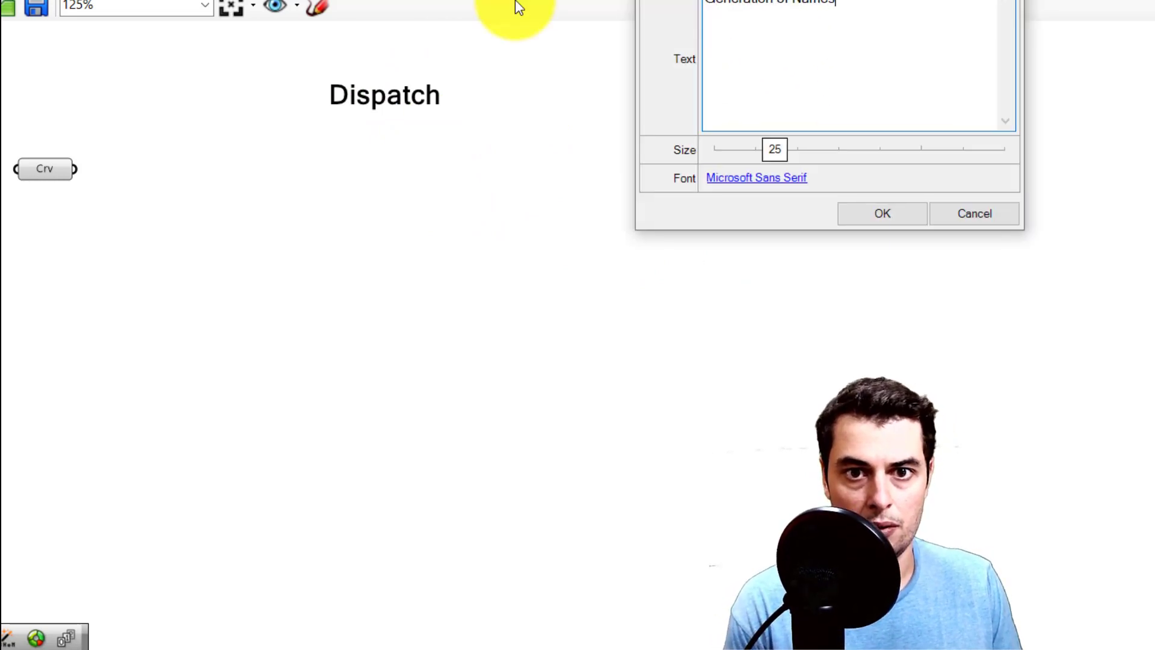
{"action": "left_click", "coordinate": [900, 218]}
{"action": "scroll", "coordinate": [859, 212], "scroll_direction": "down", "scroll_amount": 2}
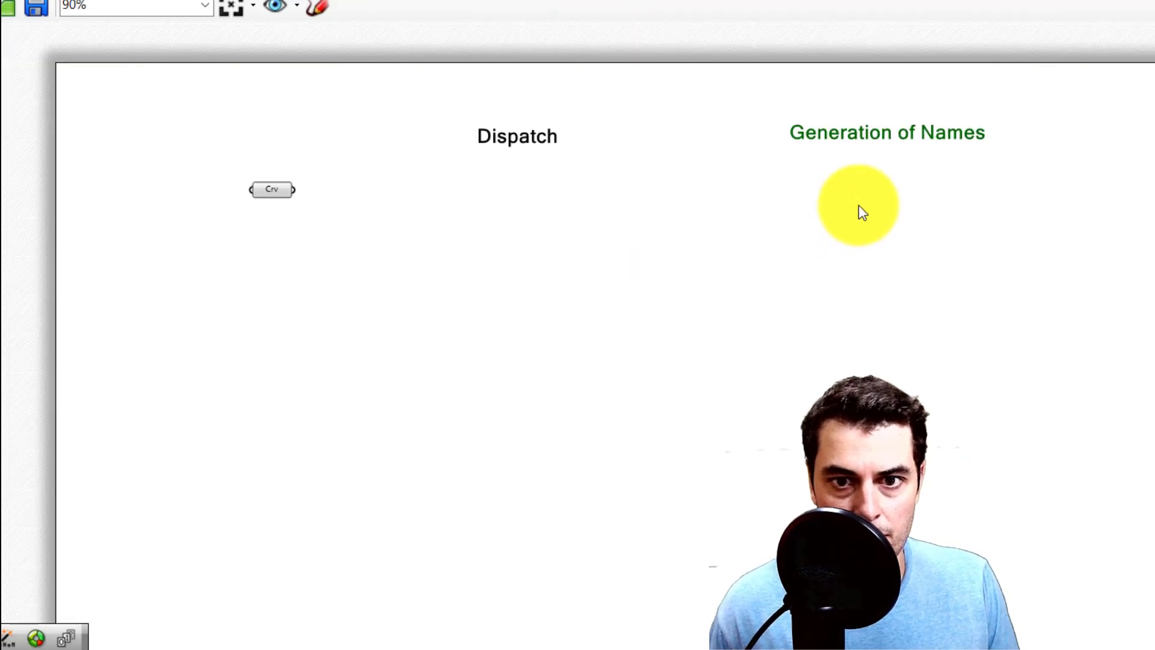
Step: Rename the Curve parameter to "Input Curves"
{"action": "scroll", "coordinate": [188, 199], "scroll_direction": "up", "scroll_amount": 2}
{"action": "right_click", "coordinate": [187, 198]}
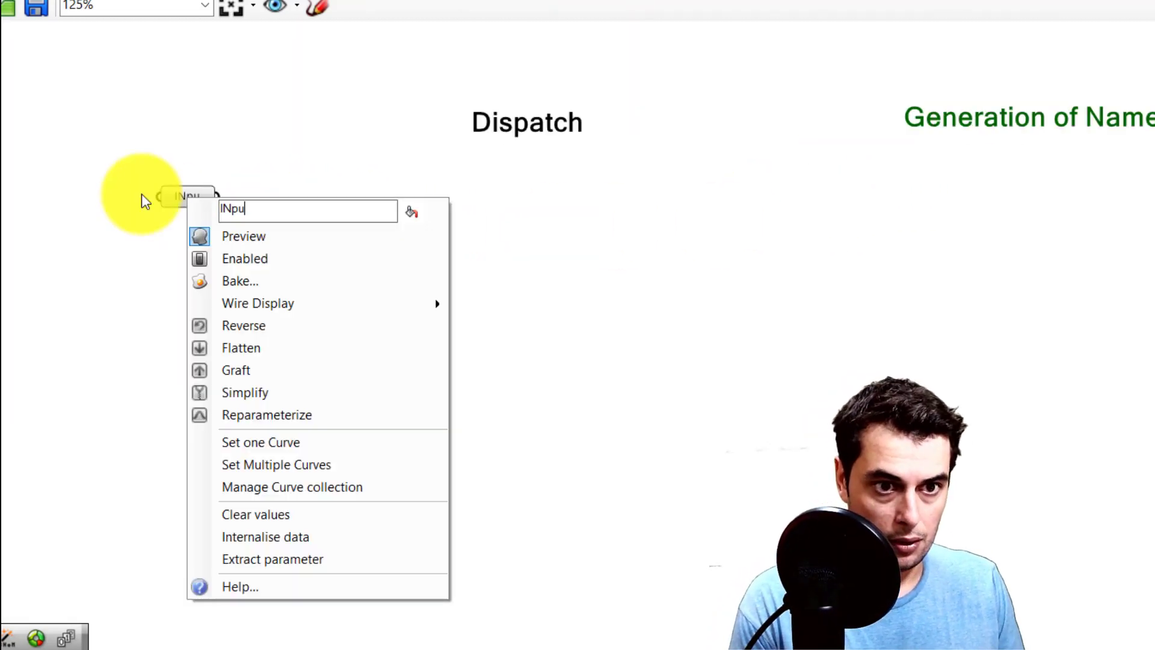
{"action": "type", "text": "Input Curves"}
{"action": "key", "text": "Return"}
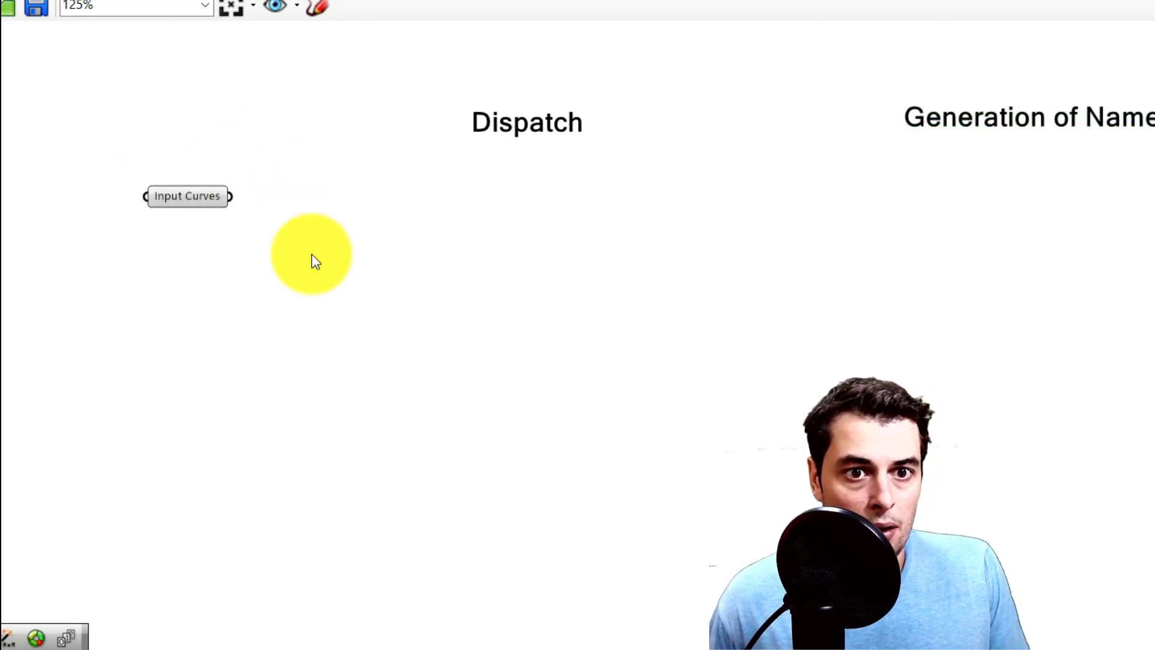
{"action": "scroll", "coordinate": [310, 248], "scroll_direction": "up", "scroll_amount": 2}
{"action": "scroll", "coordinate": [364, 225], "scroll_direction": "down", "scroll_amount": 1}
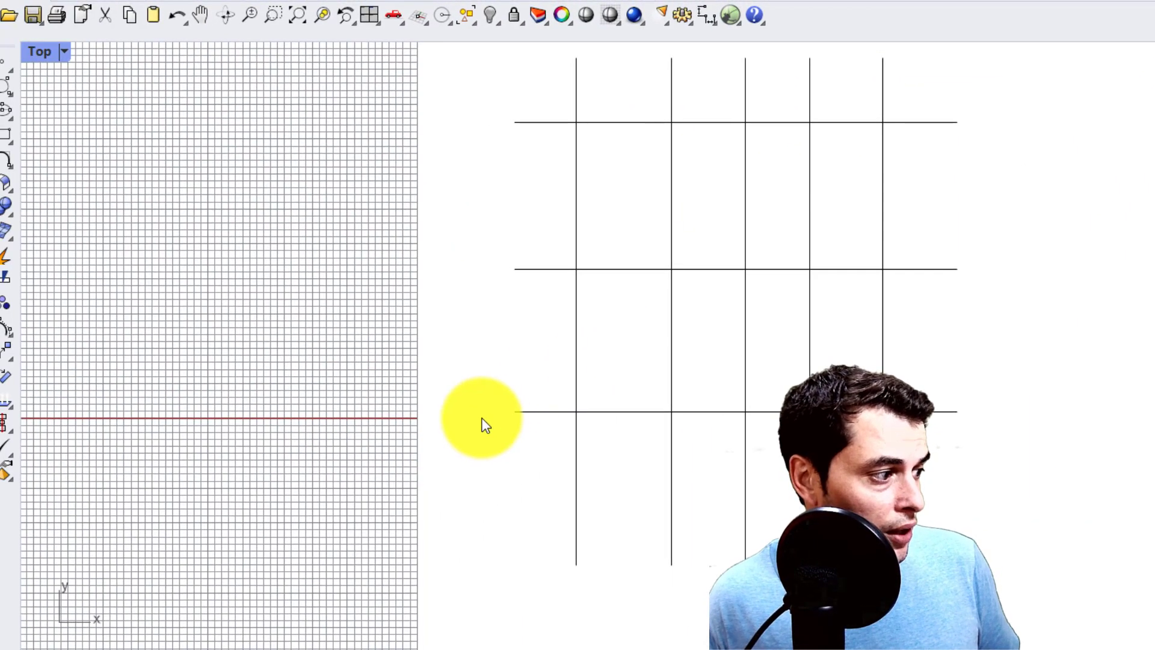
Step: Try rotating all the grid lines together about their centre with the gumball, and undo the rotation
{"action": "right_click_drag", "start_coordinate": [482, 418], "coordinate": [13, 635]}
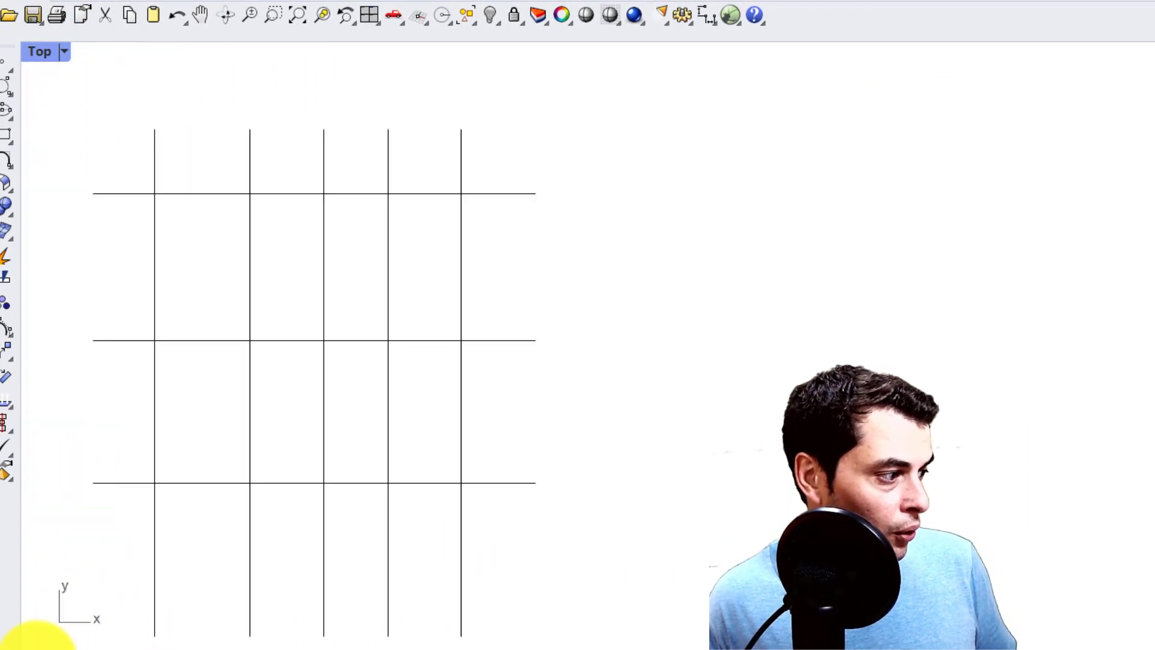
{"action": "right_click_drag", "start_coordinate": [169, 464], "coordinate": [473, 419]}
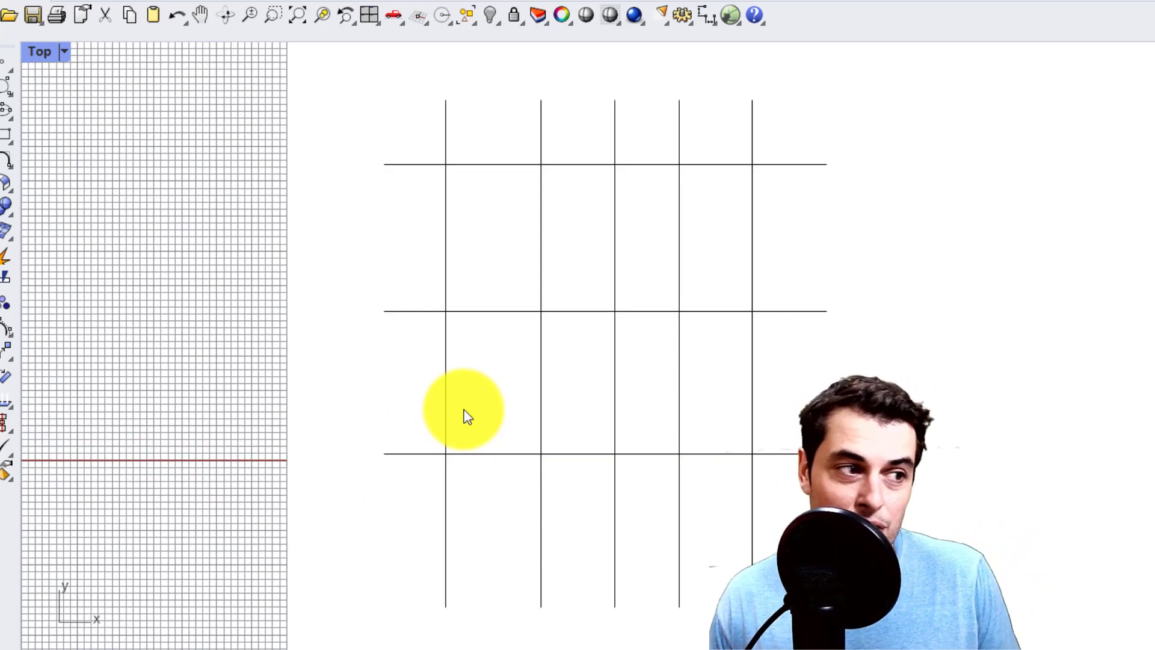
{"action": "left_click_drag", "start_coordinate": [795, 488], "coordinate": [332, 89]}
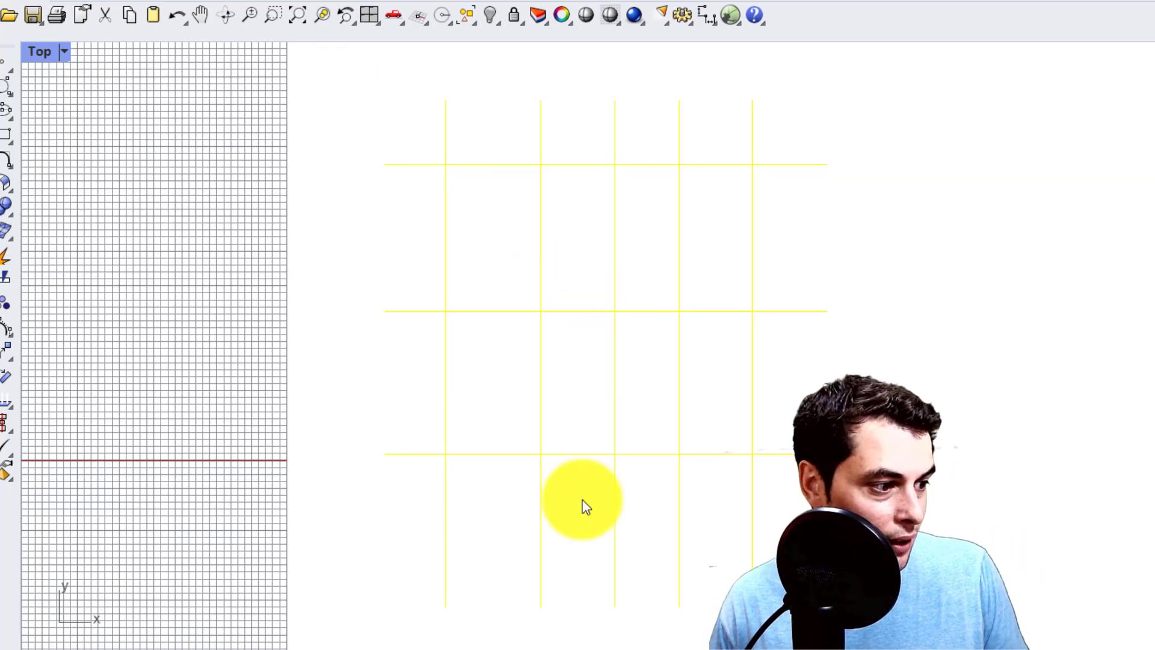
{"action": "left_click", "coordinate": [752, 648]}
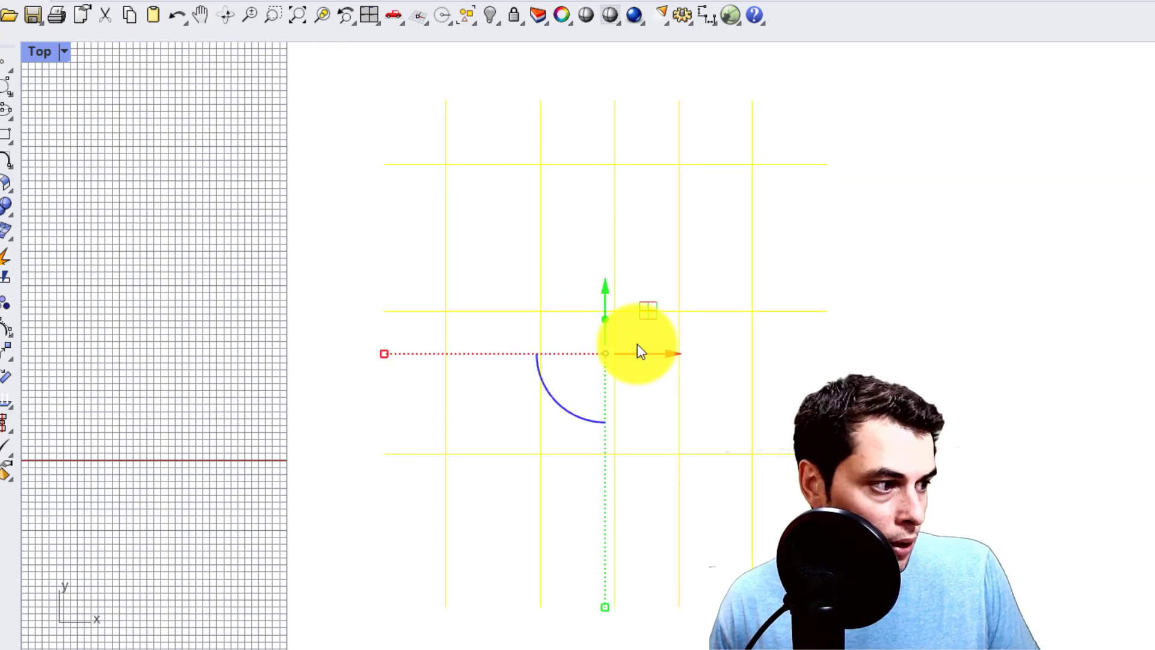
{"action": "left_click", "coordinate": [581, 419]}
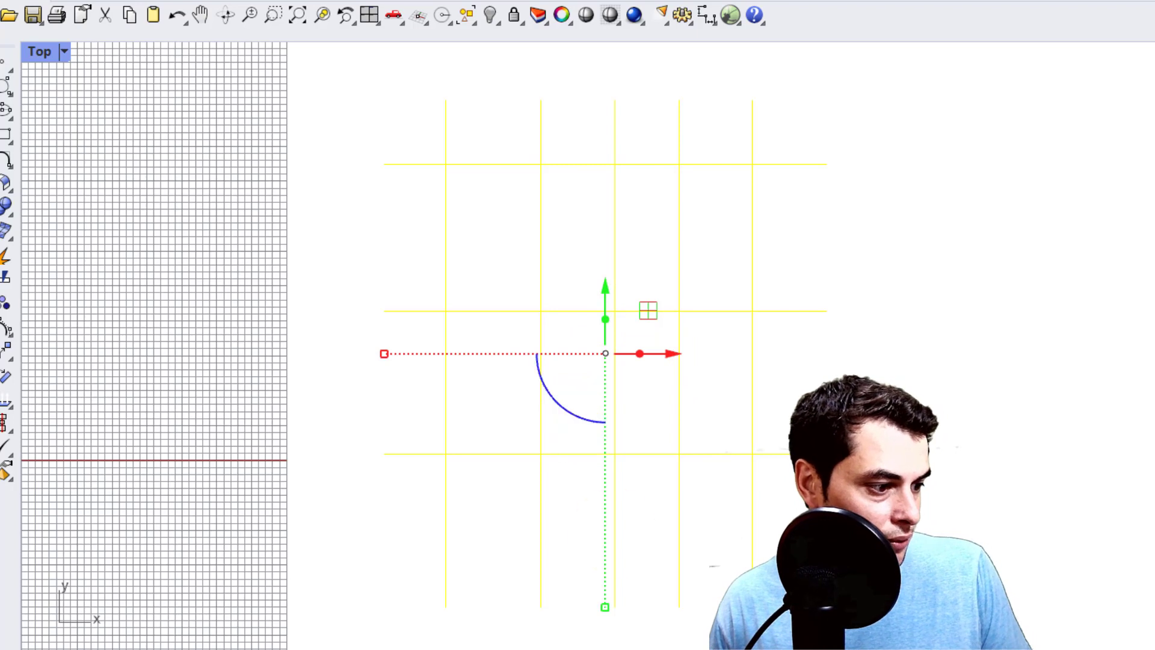
{"action": "left_click_drag", "start_coordinate": [569, 402], "coordinate": [574, 418]}
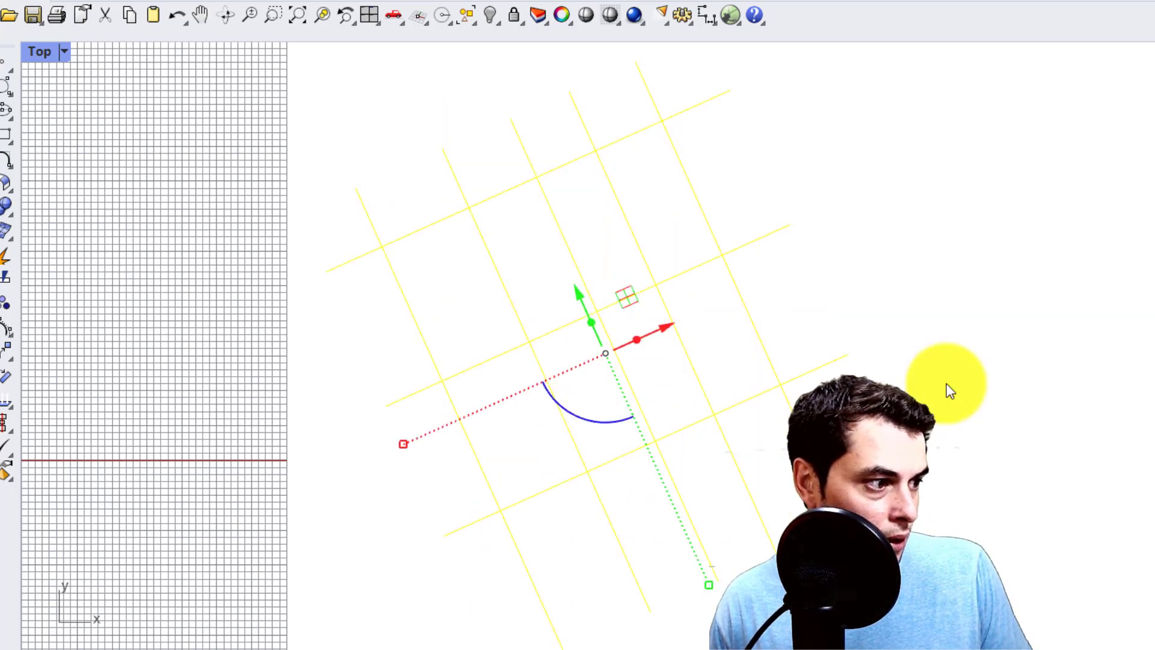
{"action": "left_click", "coordinate": [946, 385]}
{"action": "key", "text": "ctrl+z"}
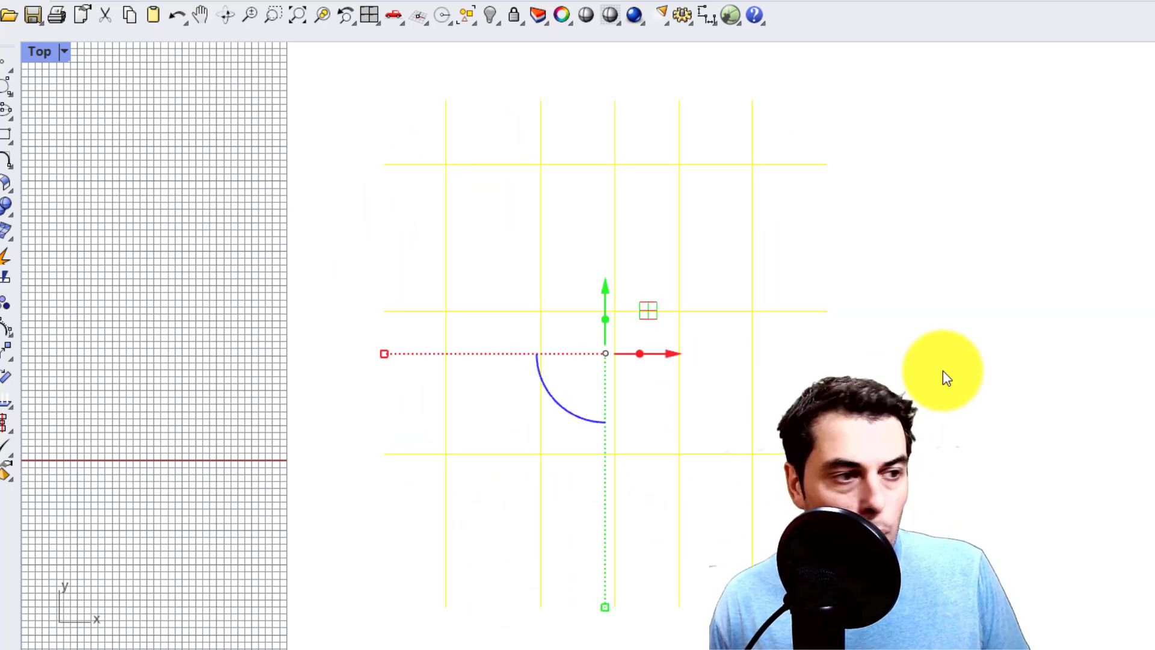
{"action": "left_click", "coordinate": [975, 289]}
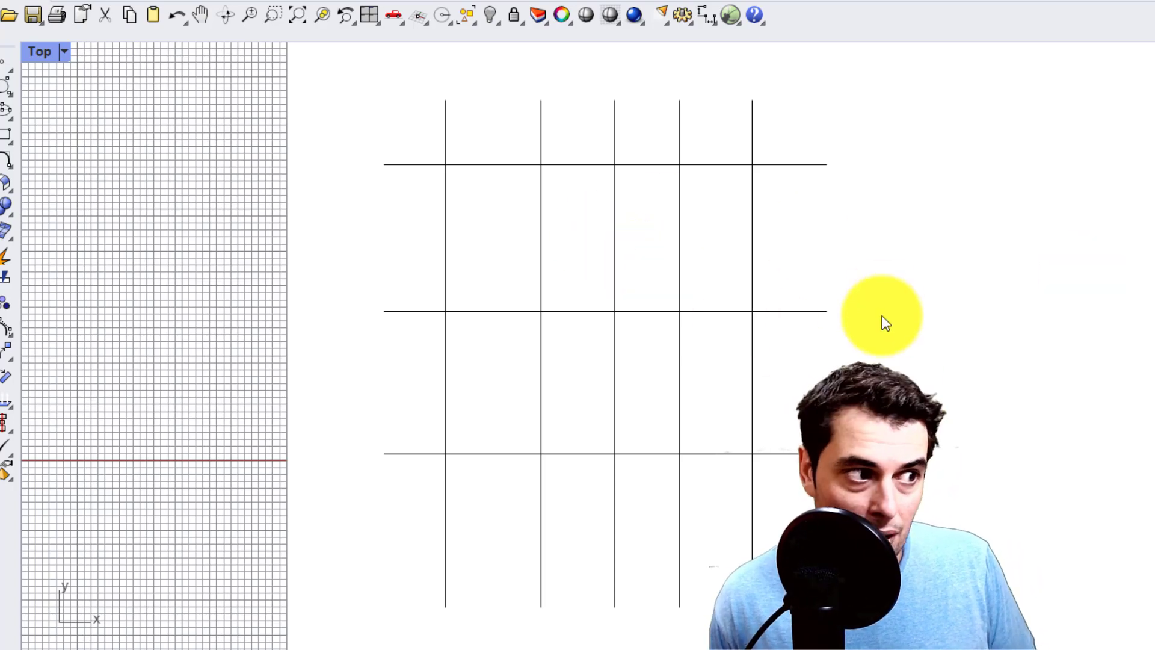
Step: Highlight the three horizontal grid lines and the five vertical ones separately to compare the two directions, and clear the selection
{"action": "left_click_drag", "start_coordinate": [893, 494], "coordinate": [801, 154]}
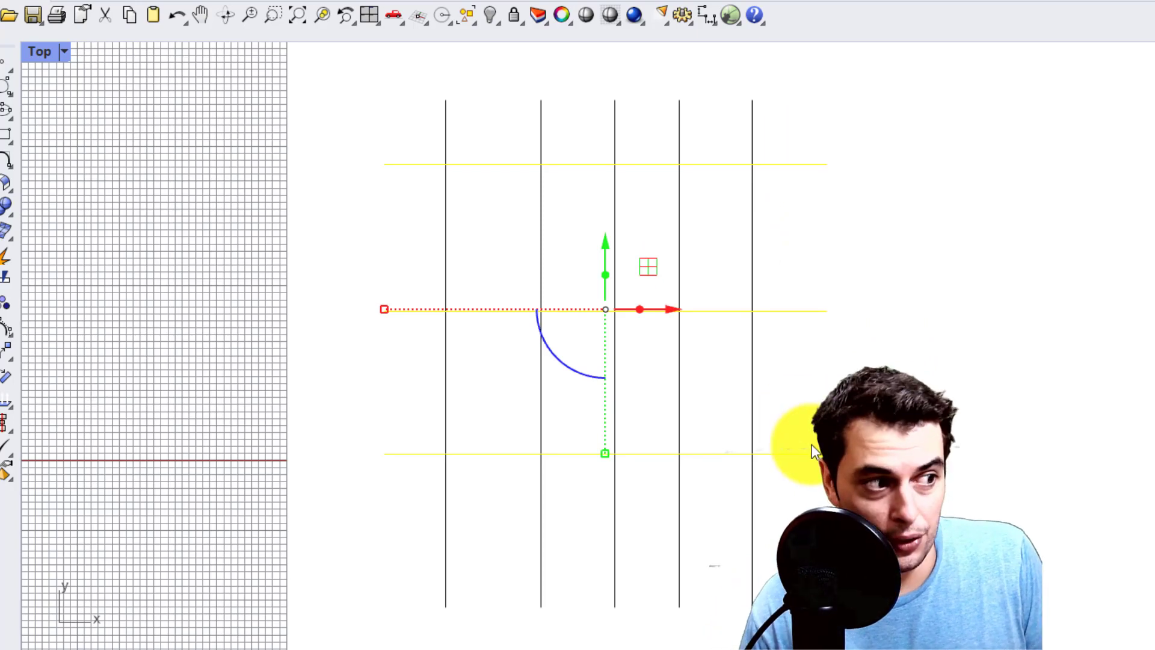
{"action": "left_click_drag", "start_coordinate": [809, 119], "coordinate": [395, 104]}
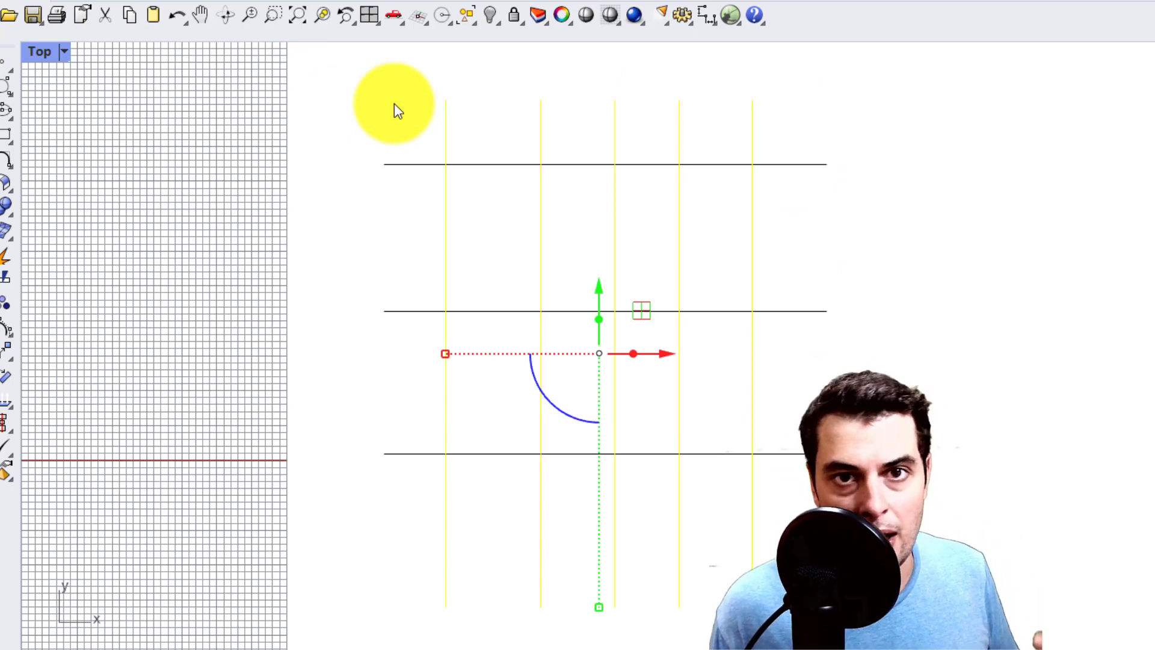
{"action": "left_click", "coordinate": [1066, 329]}
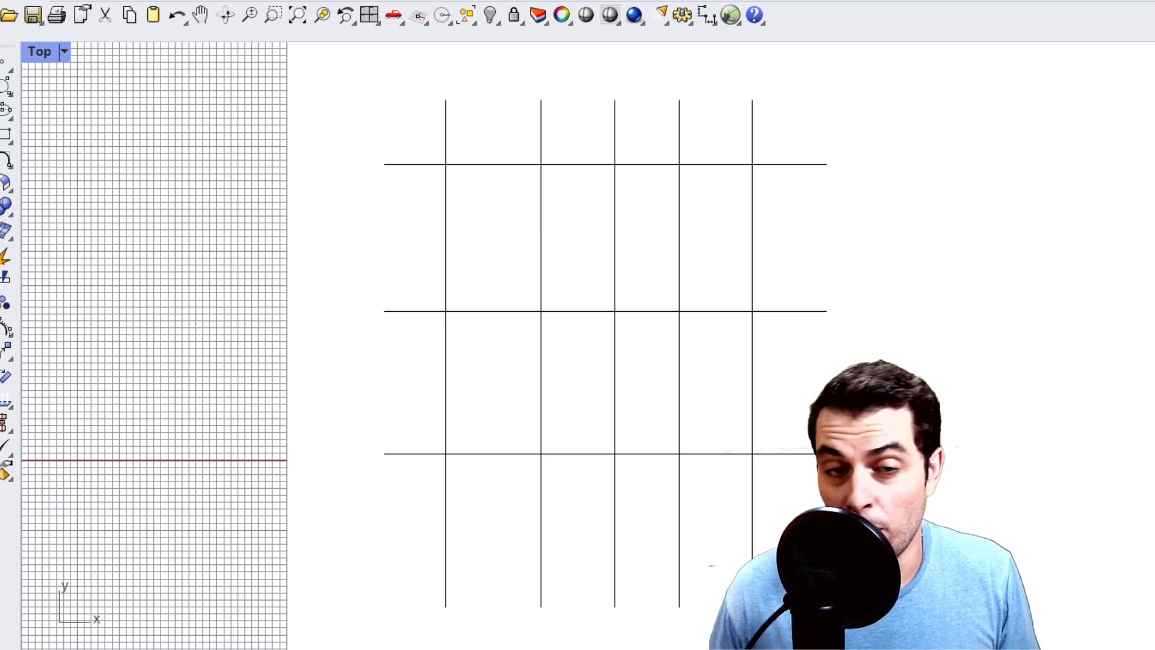
Step: Add a Point On Curve component below the Input Curves parameter and feed the curves into it
{"action": "double_click", "coordinate": [251, 283]}
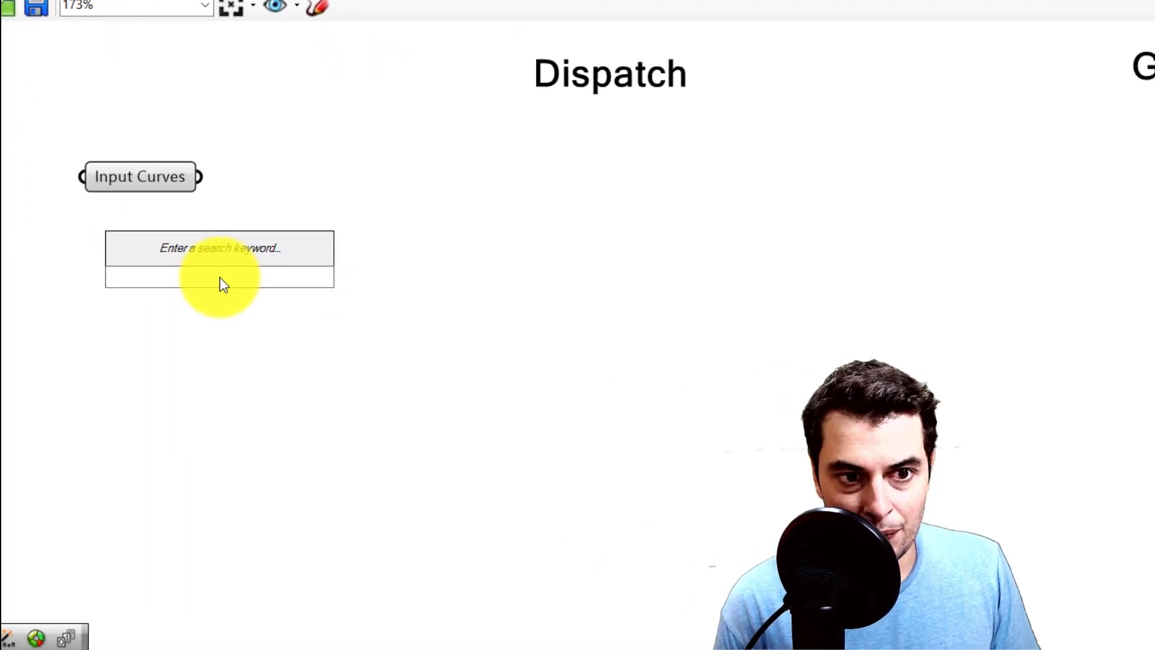
{"action": "type", "text": "point"}
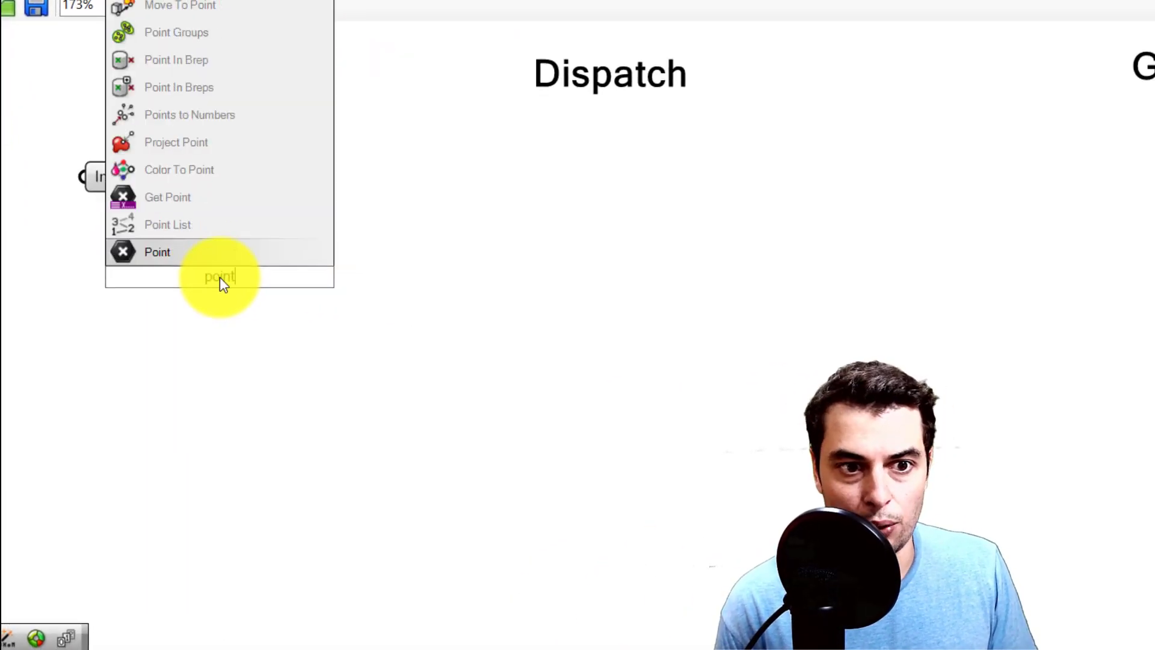
{"action": "type", "text": " on curve"}
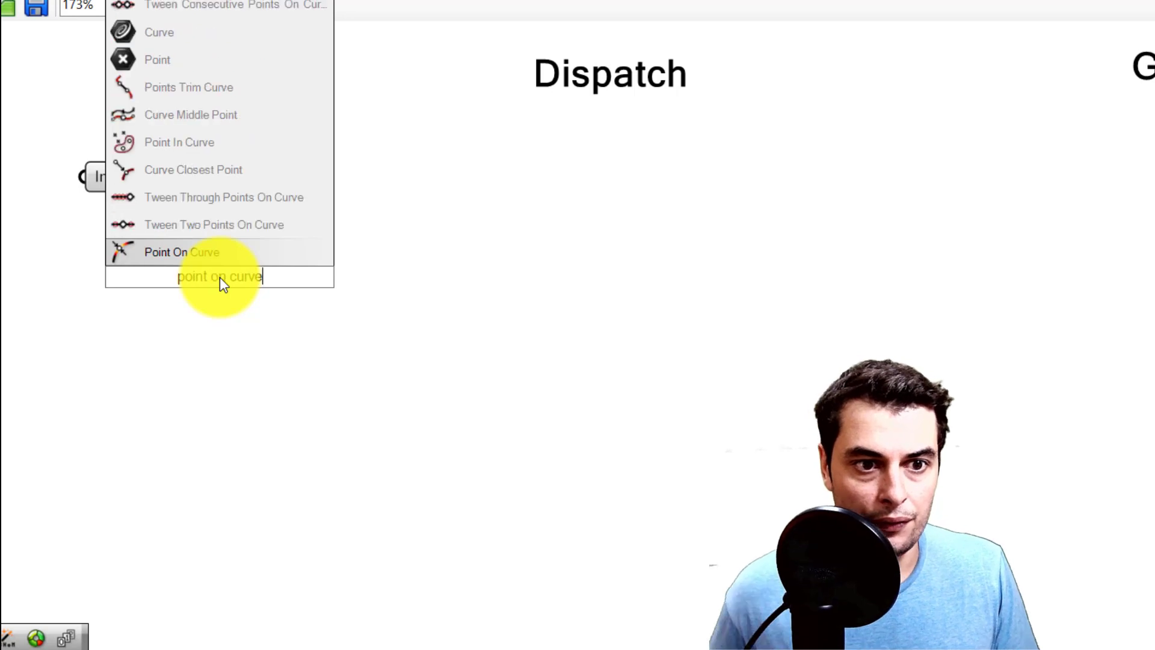
{"action": "left_click", "coordinate": [224, 261]}
{"action": "left_click_drag", "start_coordinate": [199, 177], "coordinate": [126, 276]}
Step: Add a Point List component and connect the Point On Curve output to its P input to number the midpoints
{"action": "double_click", "coordinate": [414, 278]}
{"action": "type", "text": "point list"}
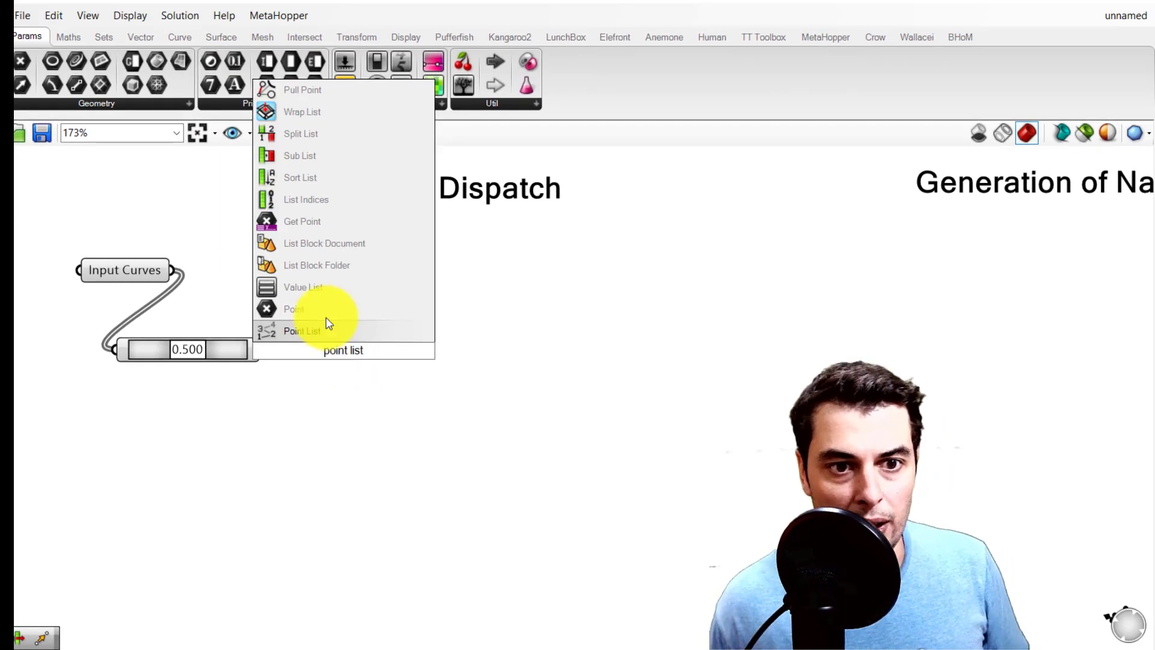
{"action": "left_click", "coordinate": [330, 331]}
{"action": "left_click", "coordinate": [1085, 132]}
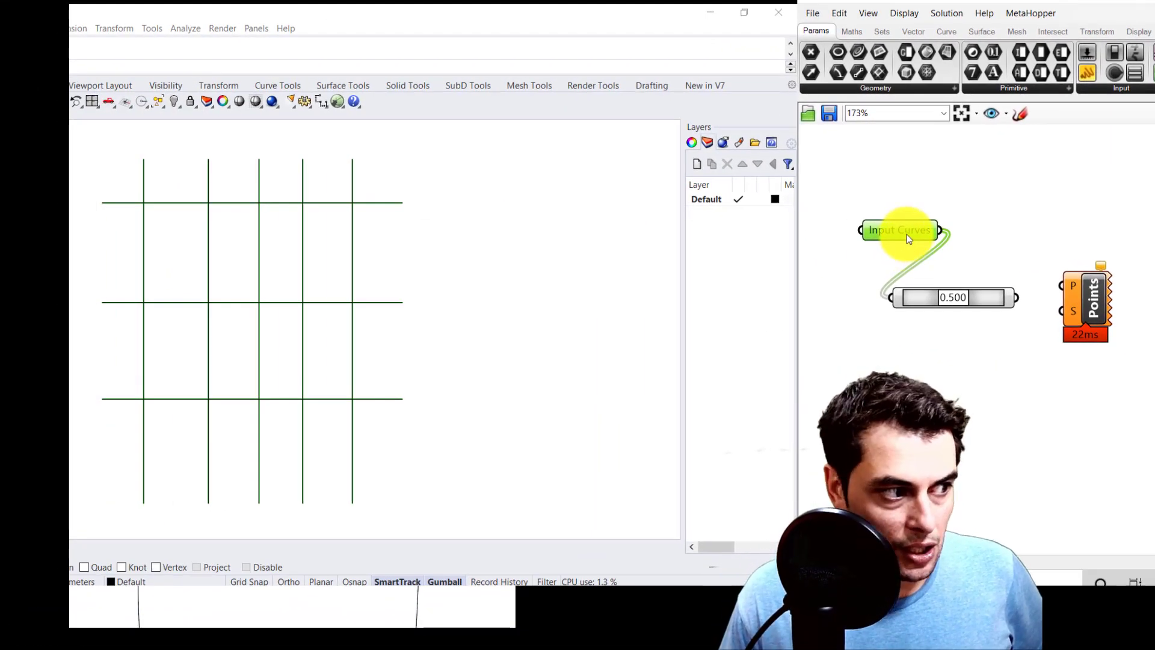
{"action": "left_click", "coordinate": [988, 302]}
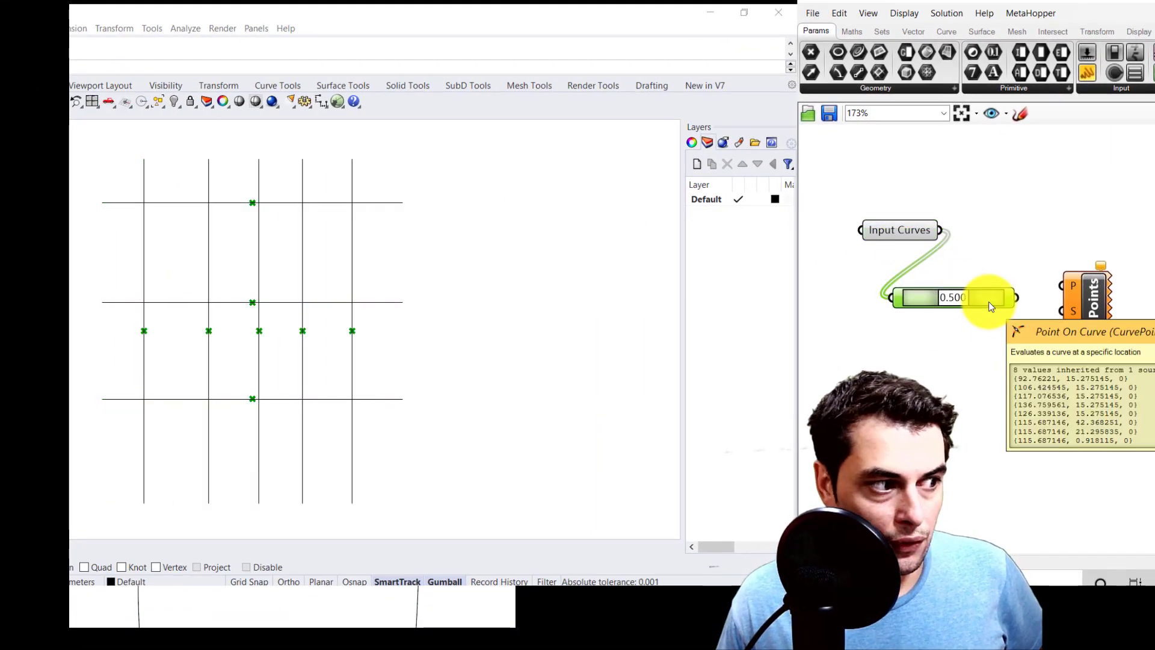
{"action": "left_click_drag", "start_coordinate": [1016, 298], "coordinate": [1061, 287]}
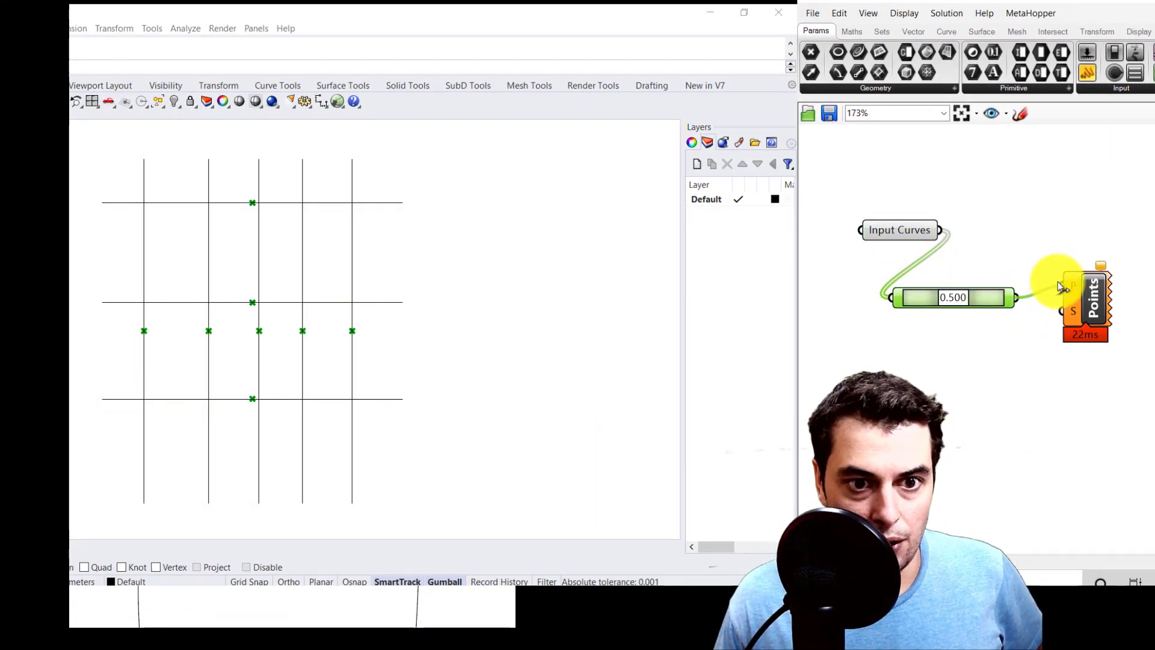
Step: Add a number slider with the value 1000 next to the Point List's size input
{"action": "left_click", "coordinate": [1084, 301]}
{"action": "right_click", "coordinate": [1084, 302]}
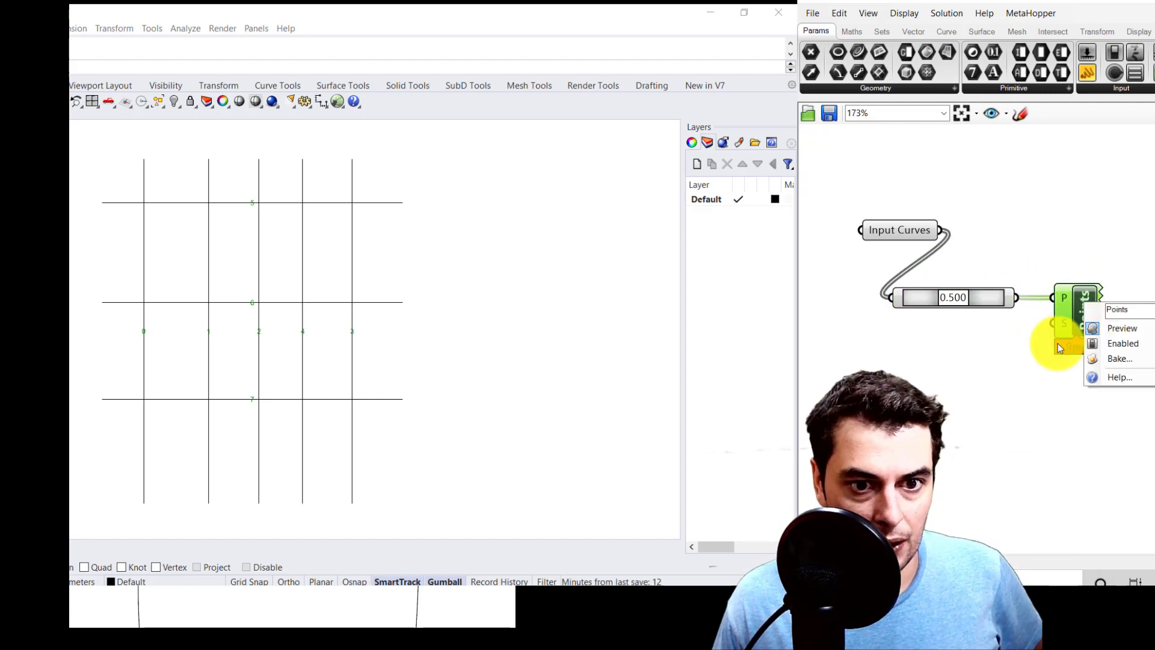
{"action": "left_click", "coordinate": [998, 344]}
{"action": "double_click", "coordinate": [999, 344]}
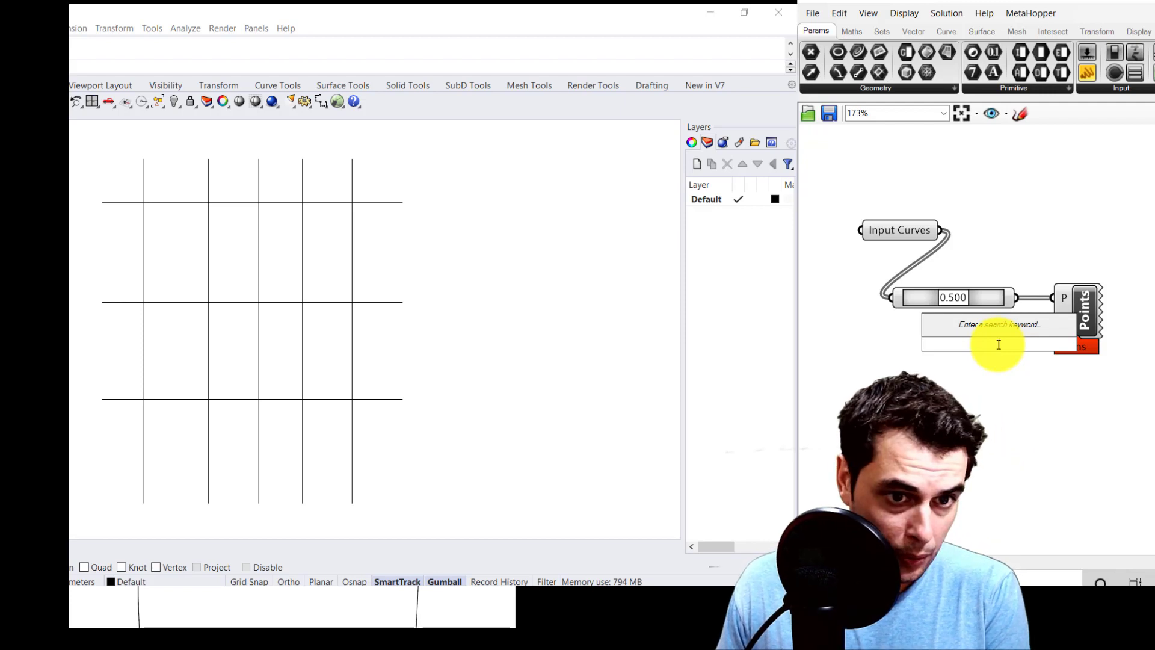
{"action": "type", "text": "1000"}
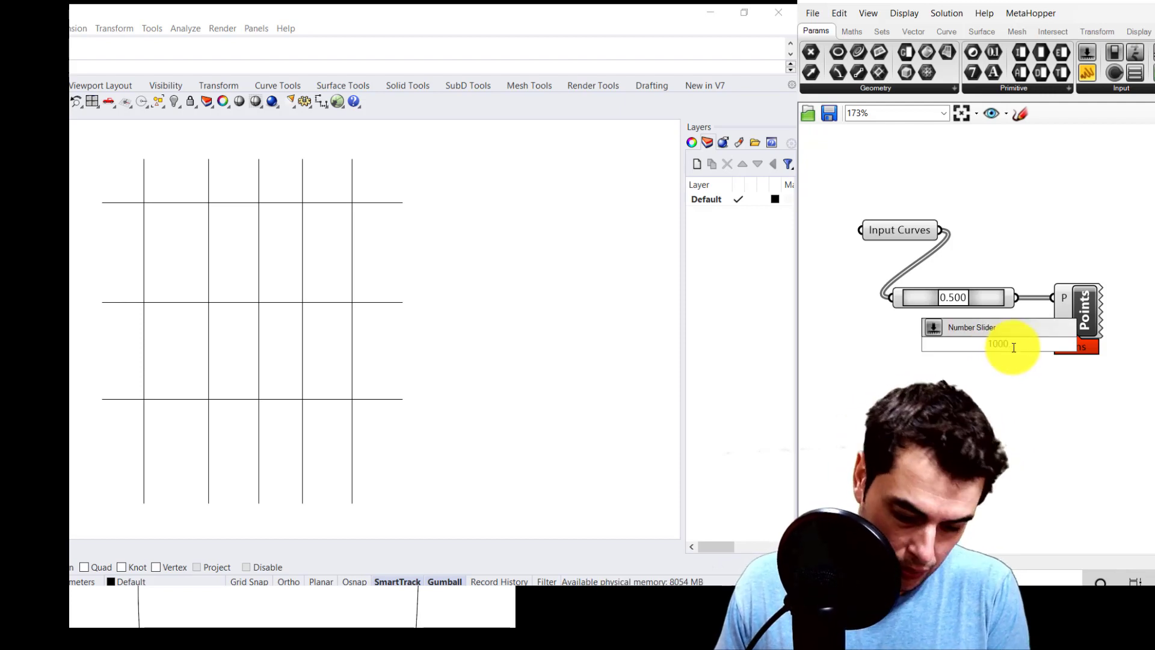
{"action": "key", "text": "Return"}
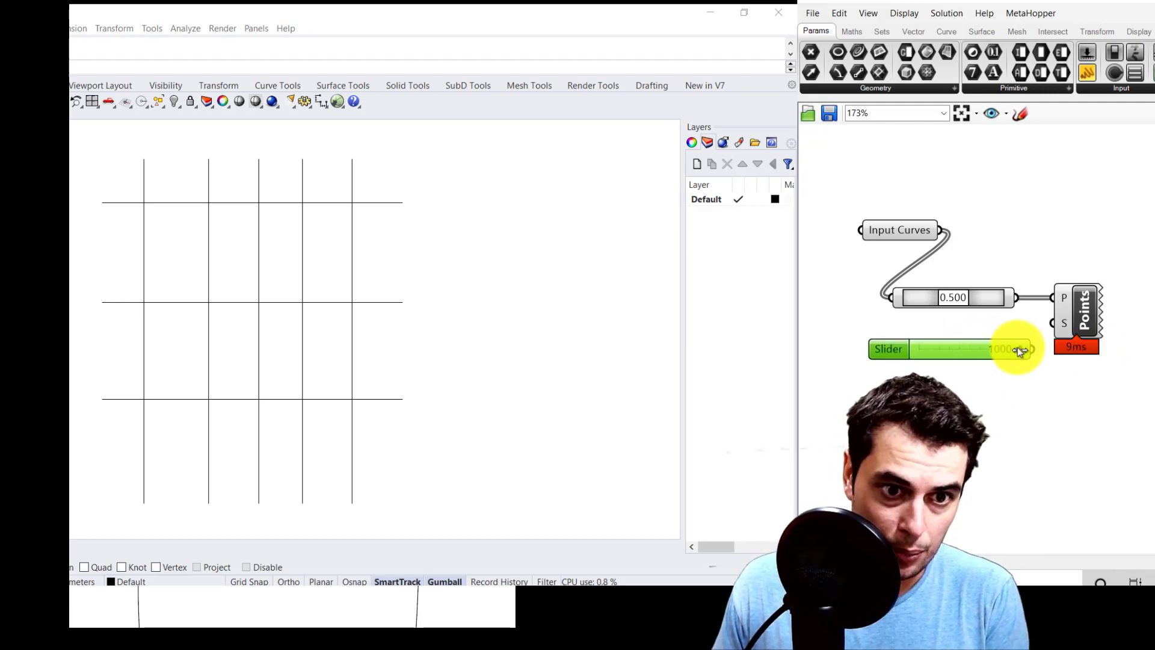
{"action": "left_click_drag", "start_coordinate": [1034, 349], "coordinate": [915, 353]}
{"action": "left_click", "coordinate": [1072, 325]}
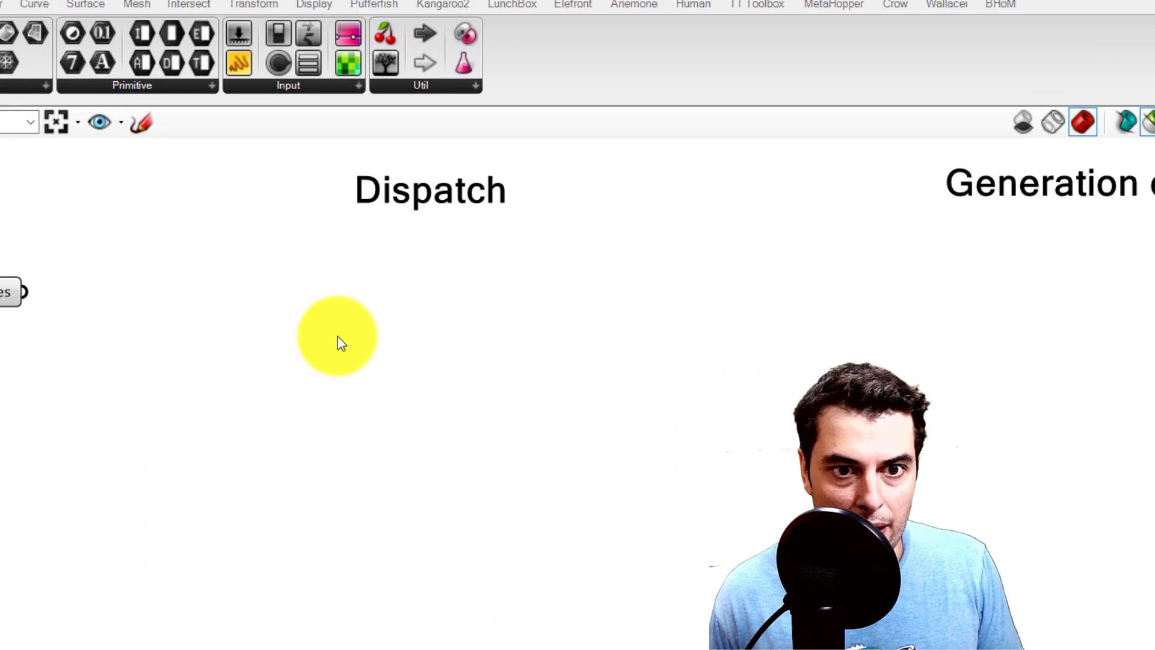
Step: Add a Dot Product component and place it beneath the "Dispatch" label
{"action": "double_click", "coordinate": [338, 337]}
{"action": "type", "text": "dot produc"}
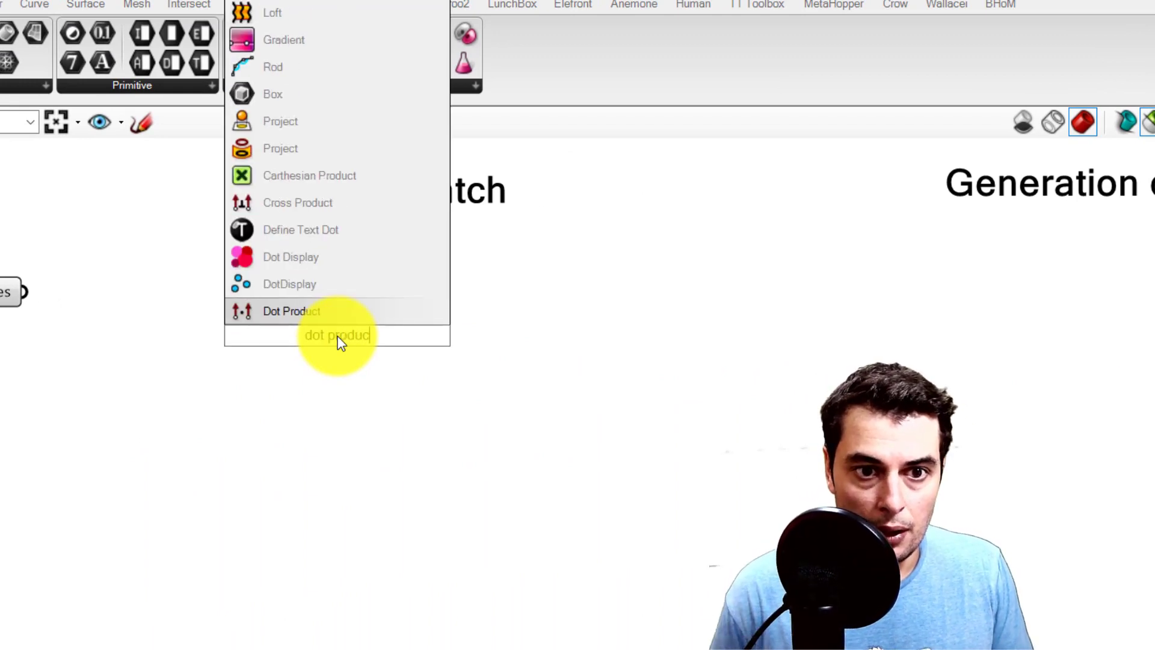
{"action": "left_click", "coordinate": [311, 320]}
{"action": "left_click_drag", "start_coordinate": [321, 338], "coordinate": [382, 324]}
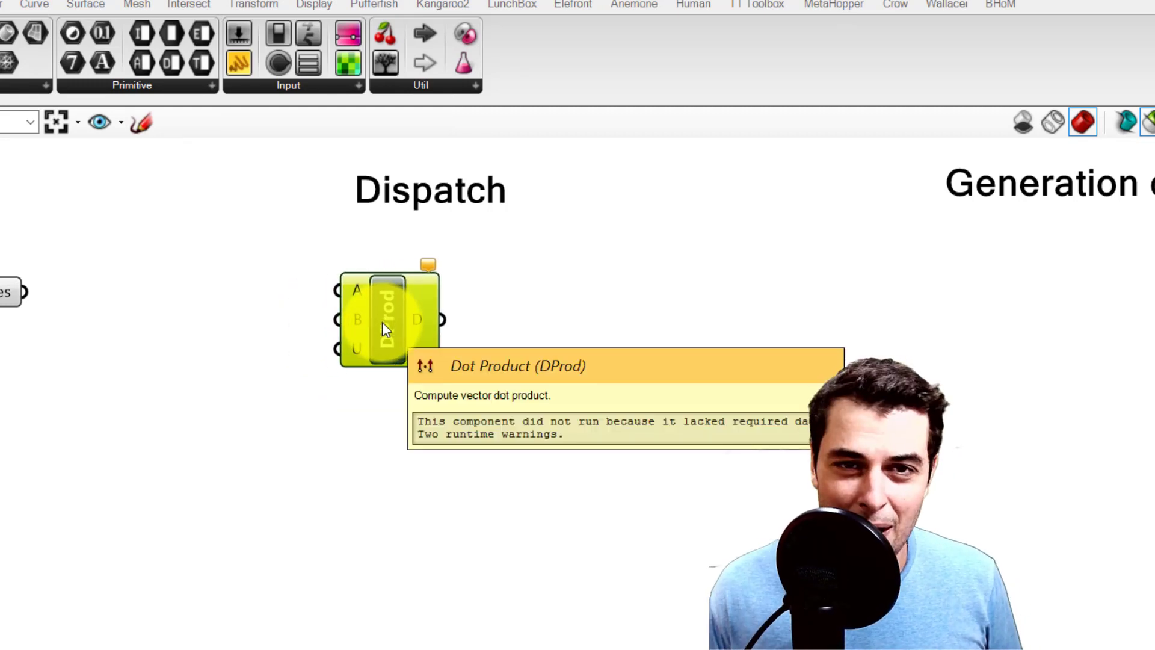
{"action": "left_click_drag", "start_coordinate": [382, 323], "coordinate": [406, 320]}
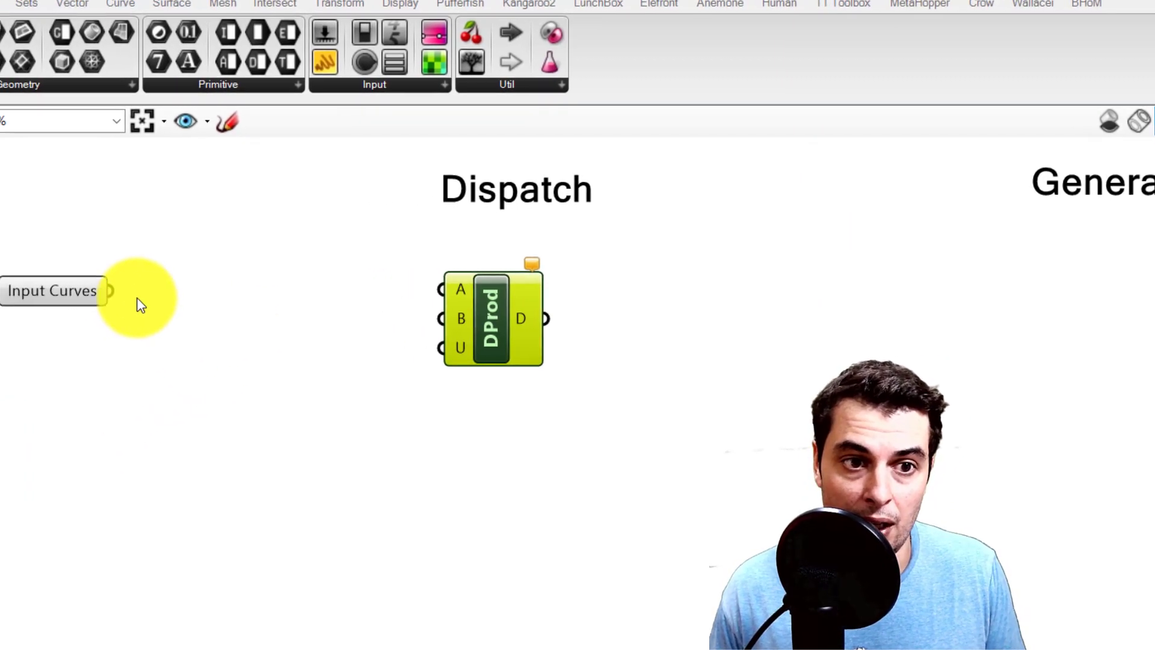
Step: Connect Input Curves to the Dot Product's A input and a new Unit Y vector to its B input
{"action": "left_click_drag", "start_coordinate": [142, 291], "coordinate": [475, 288]}
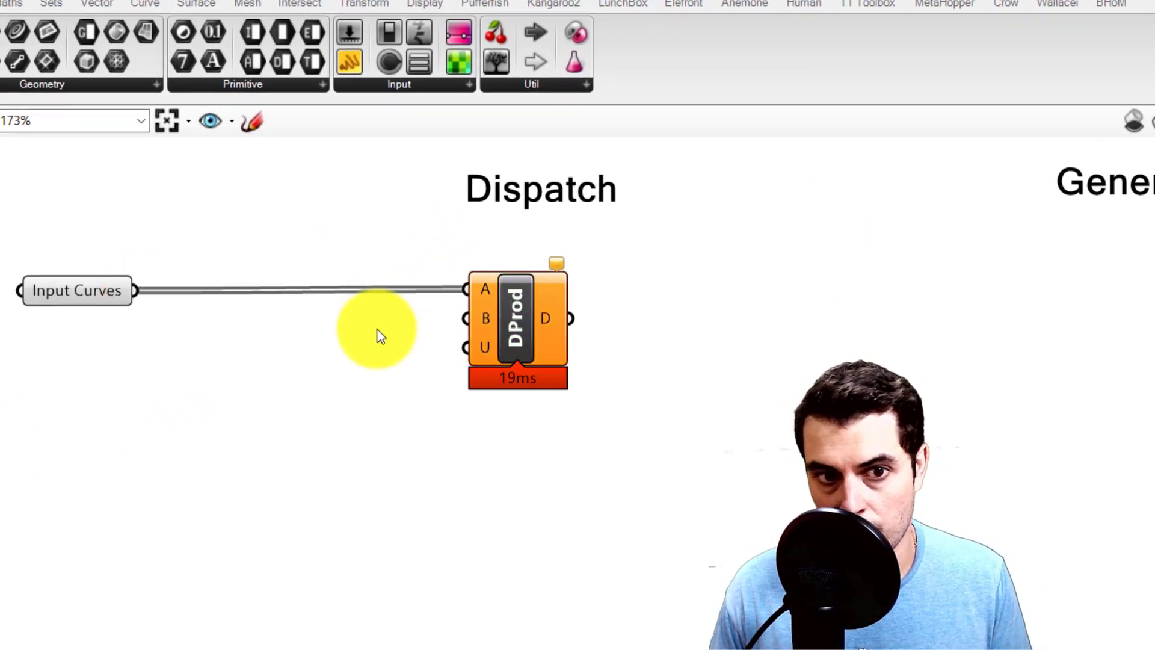
{"action": "double_click", "coordinate": [377, 329]}
{"action": "type", "text": "y"}
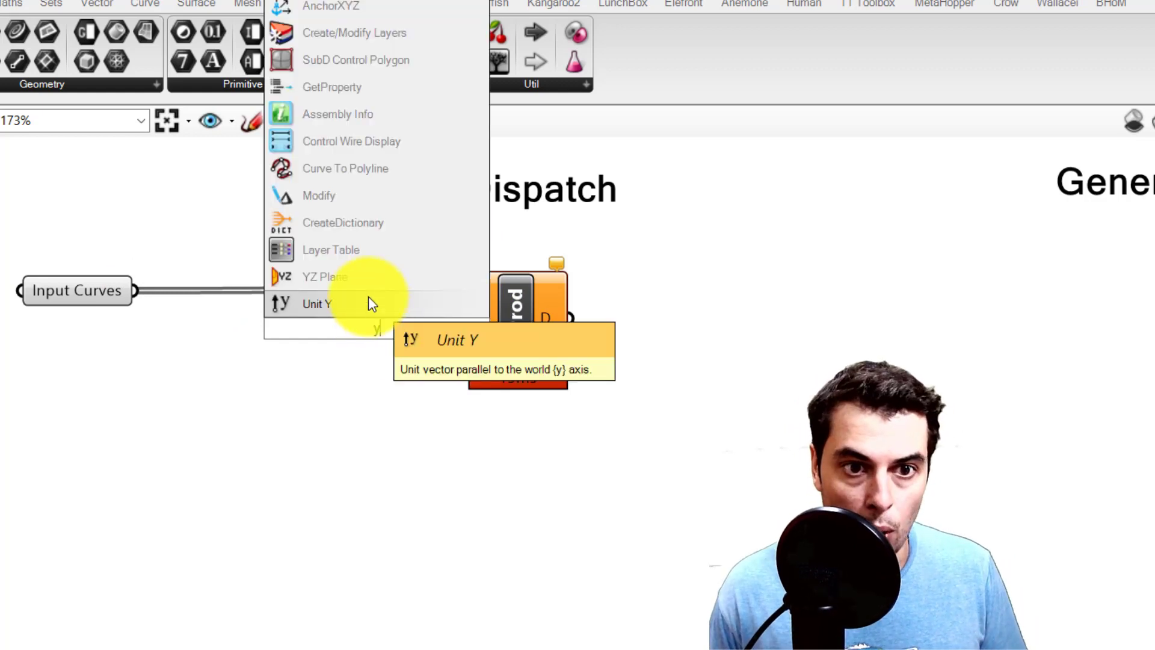
{"action": "left_click", "coordinate": [368, 303]}
{"action": "left_click_drag", "start_coordinate": [424, 328], "coordinate": [467, 318]}
{"action": "left_click_drag", "start_coordinate": [371, 330], "coordinate": [385, 321]}
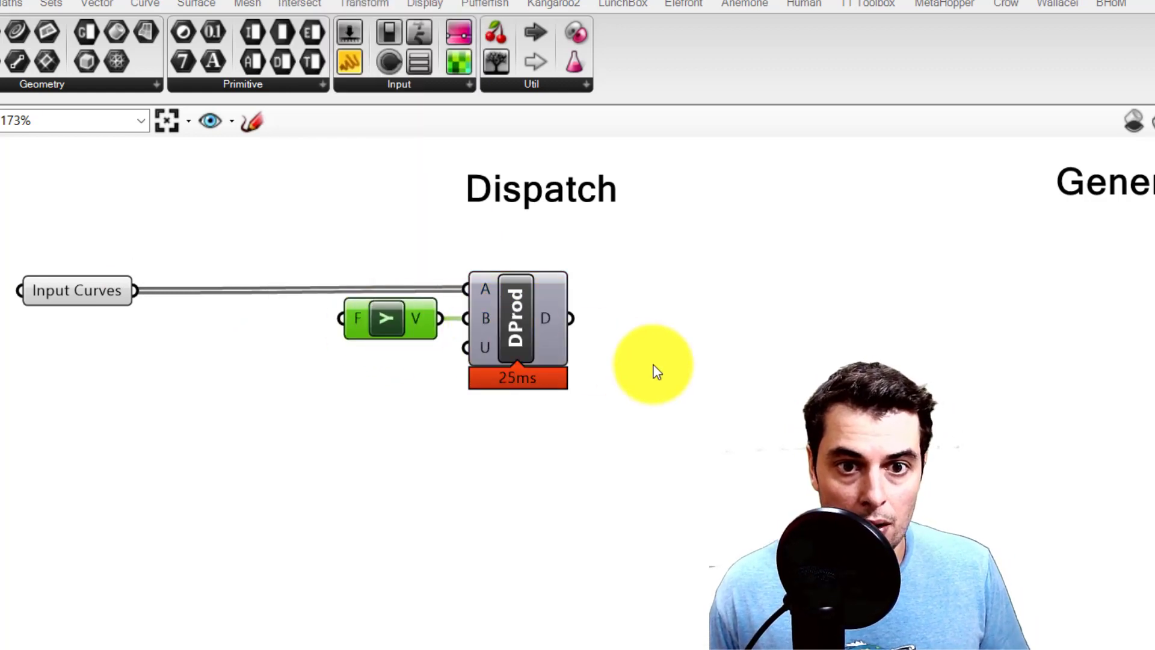
Step: Add a Panel beside the Dot Product component and connect the D output to it to list the results
{"action": "double_click", "coordinate": [652, 365]}
{"action": "type", "text": "poa"}
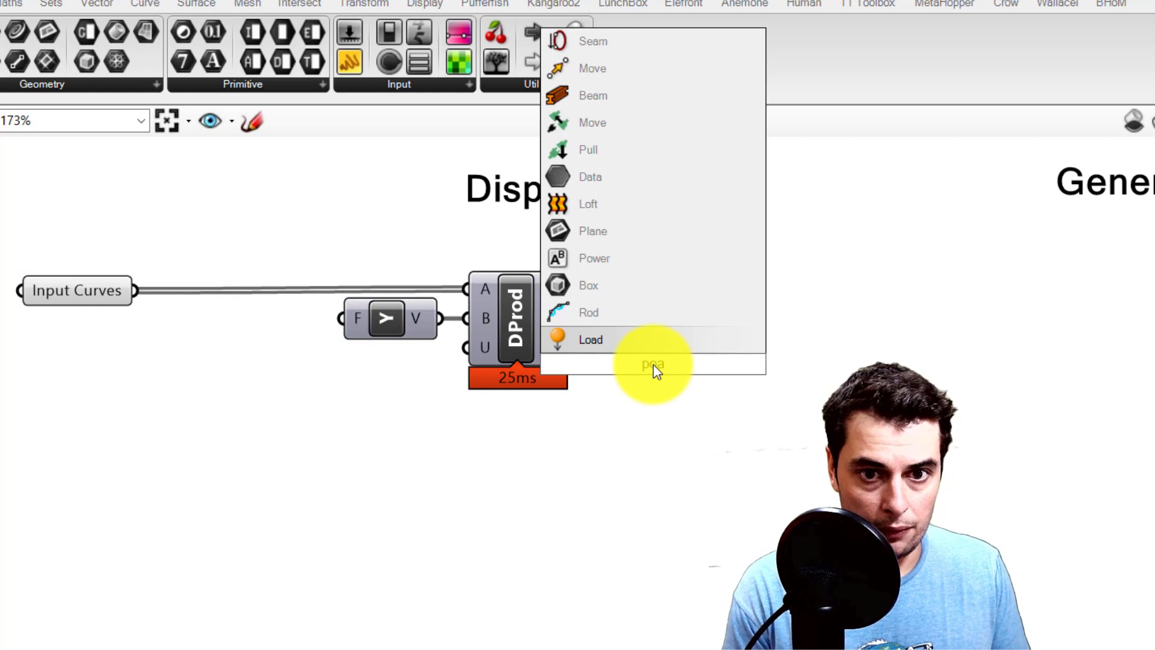
{"action": "key", "text": "BackSpace"}
{"action": "key", "text": "BackSpace"}
{"action": "type", "text": "anel"}
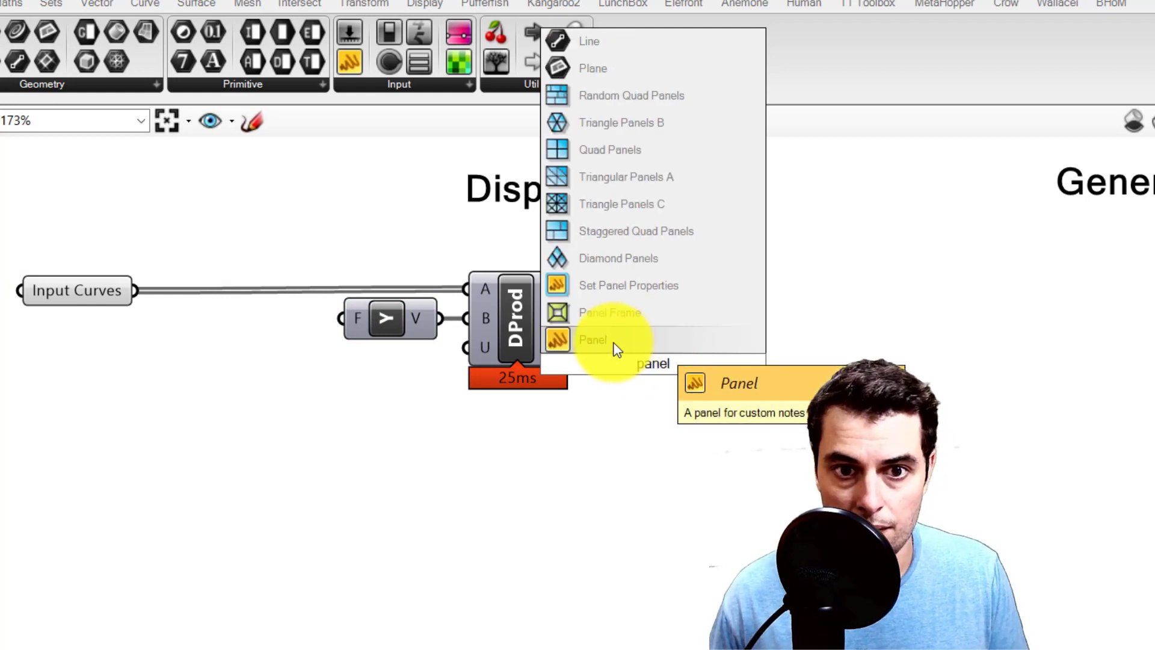
{"action": "left_click", "coordinate": [624, 348]}
{"action": "left_click_drag", "start_coordinate": [678, 359], "coordinate": [767, 377]}
{"action": "left_click_drag", "start_coordinate": [571, 319], "coordinate": [731, 344]}
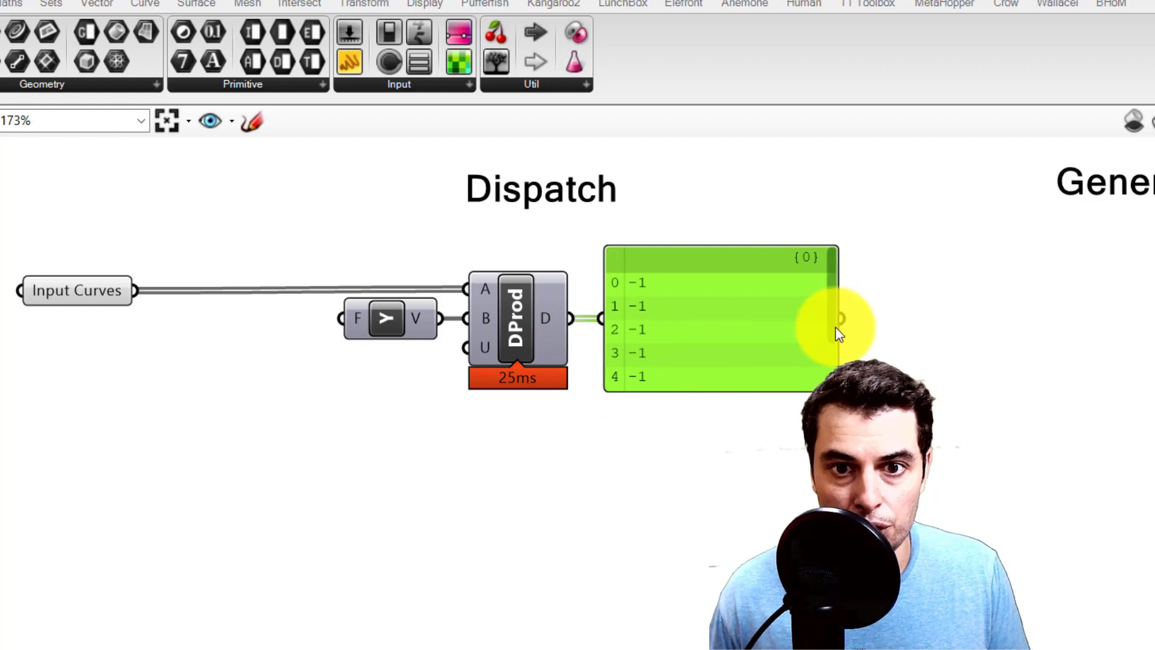
Step: Enlarge the results panel to fit its whole list and move it farther from the Dot Product component
{"action": "scroll", "coordinate": [836, 334], "scroll_direction": "down", "scroll_amount": 2}
{"action": "left_click_drag", "start_coordinate": [683, 440], "coordinate": [696, 521]}
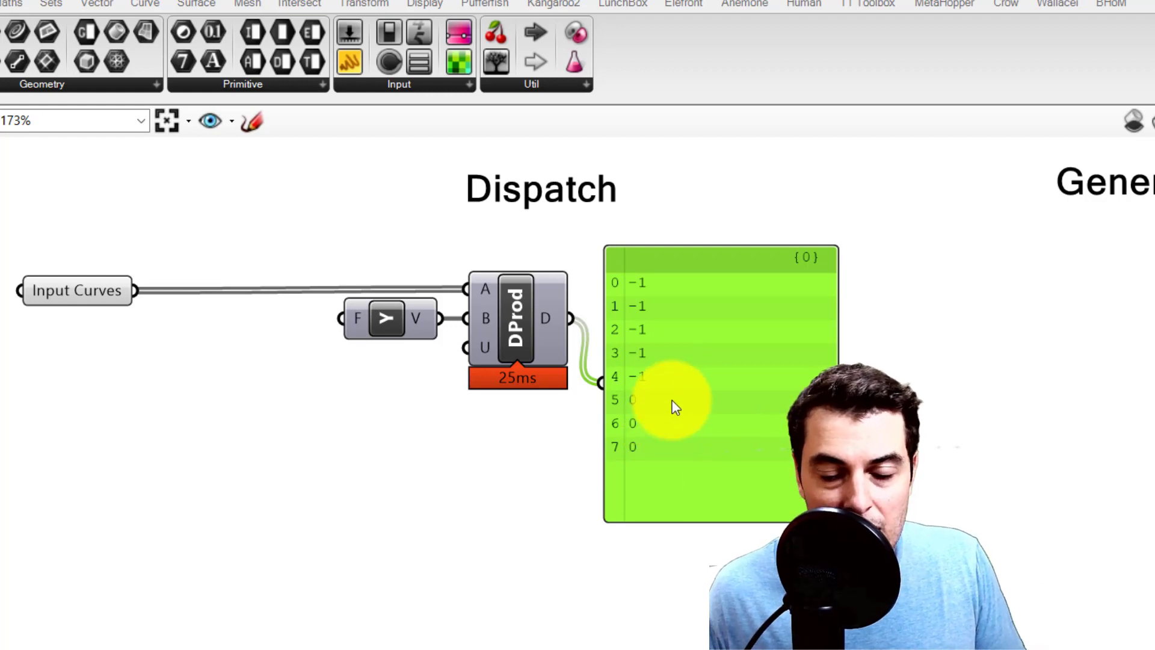
{"action": "left_click_drag", "start_coordinate": [674, 407], "coordinate": [714, 398]}
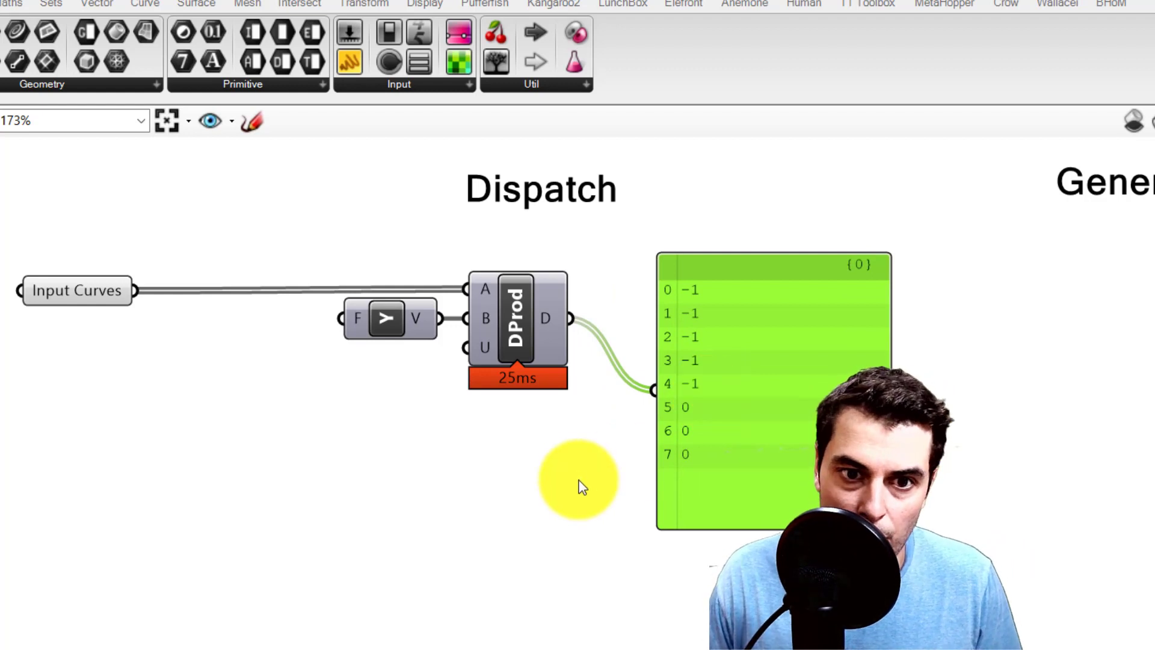
Step: Add an Absolute component between Dot Product and the panel, wiring D into x and y into the panel
{"action": "double_click", "coordinate": [587, 449]}
{"action": "type", "text": "abs"}
{"action": "left_click", "coordinate": [571, 431]}
{"action": "left_click_drag", "start_coordinate": [569, 331], "coordinate": [539, 450]}
{"action": "left_click_drag", "start_coordinate": [623, 450], "coordinate": [655, 390]}
{"action": "left_click_drag", "start_coordinate": [601, 448], "coordinate": [625, 325]}
{"action": "left_click_drag", "start_coordinate": [817, 359], "coordinate": [967, 348]}
{"action": "left_click", "coordinate": [626, 329]}
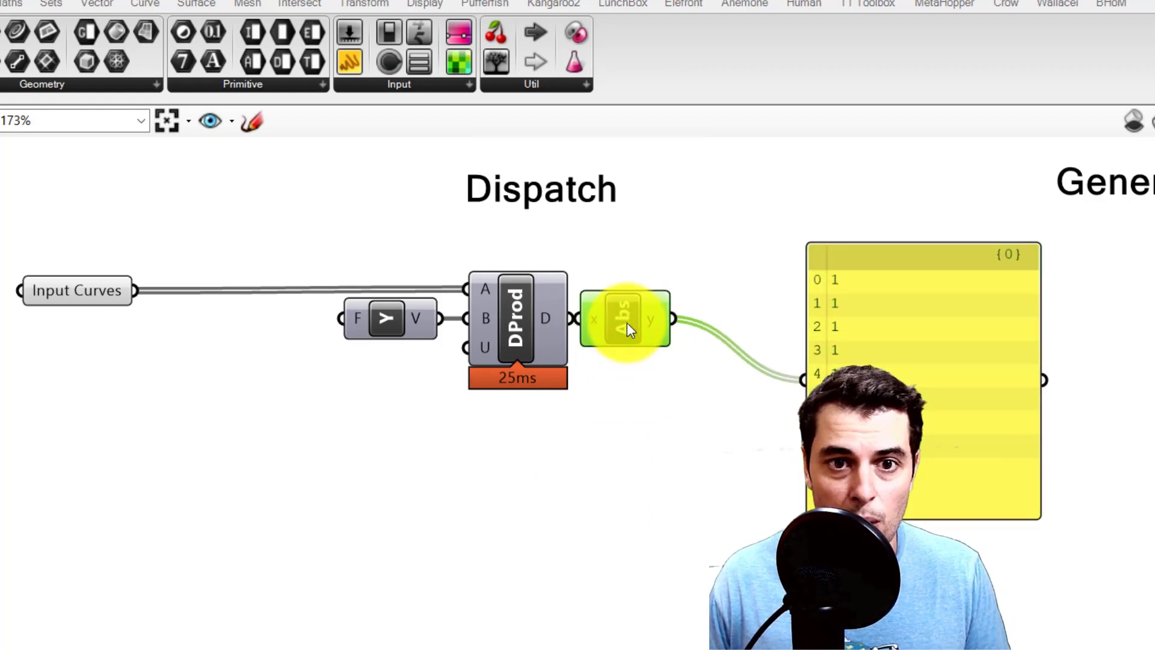
{"action": "left_click_drag", "start_coordinate": [631, 323], "coordinate": [644, 337]}
Step: Add a Dispatch component and place it just after the Absolute component
{"action": "double_click", "coordinate": [626, 441]}
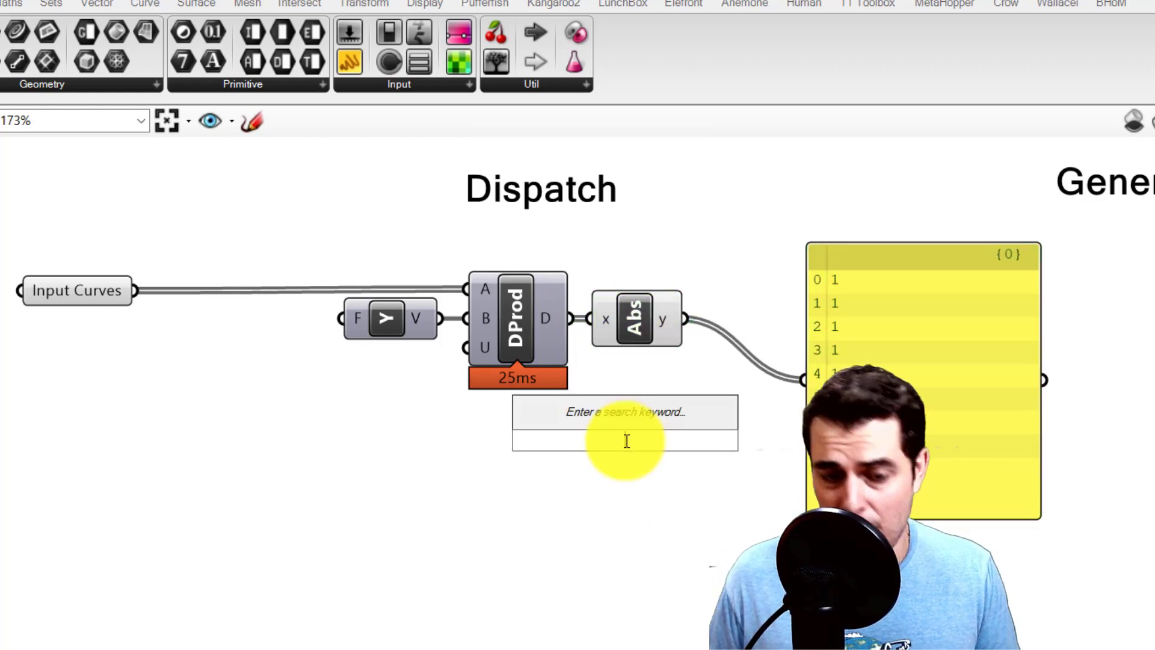
{"action": "type", "text": "disp"}
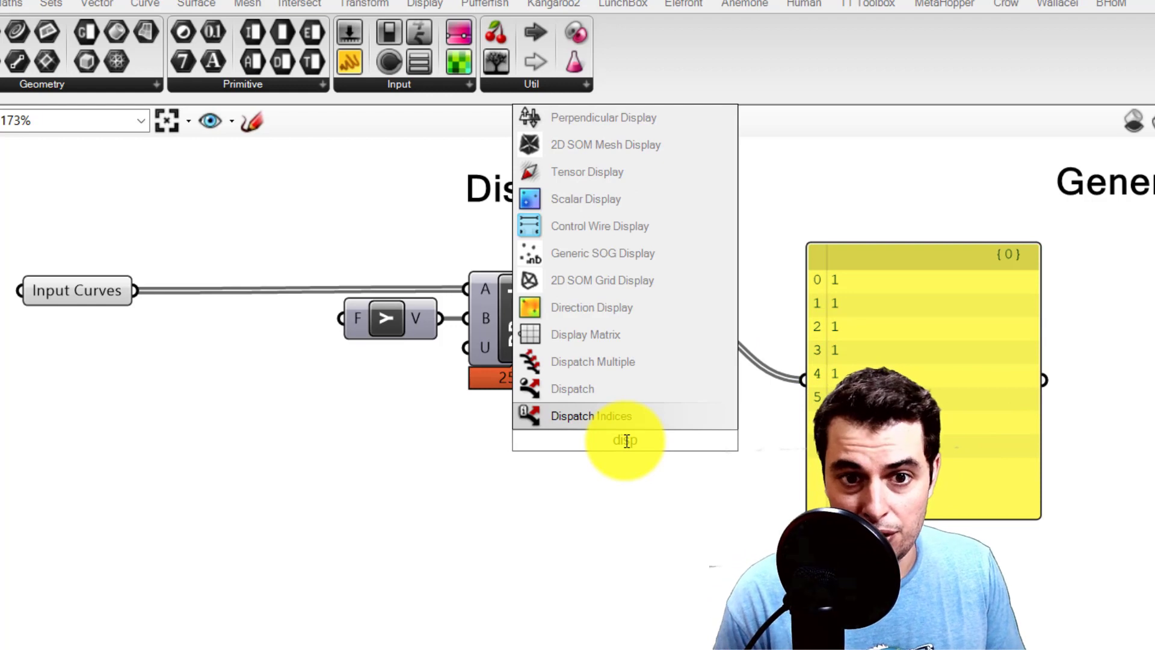
{"action": "left_click", "coordinate": [594, 389]}
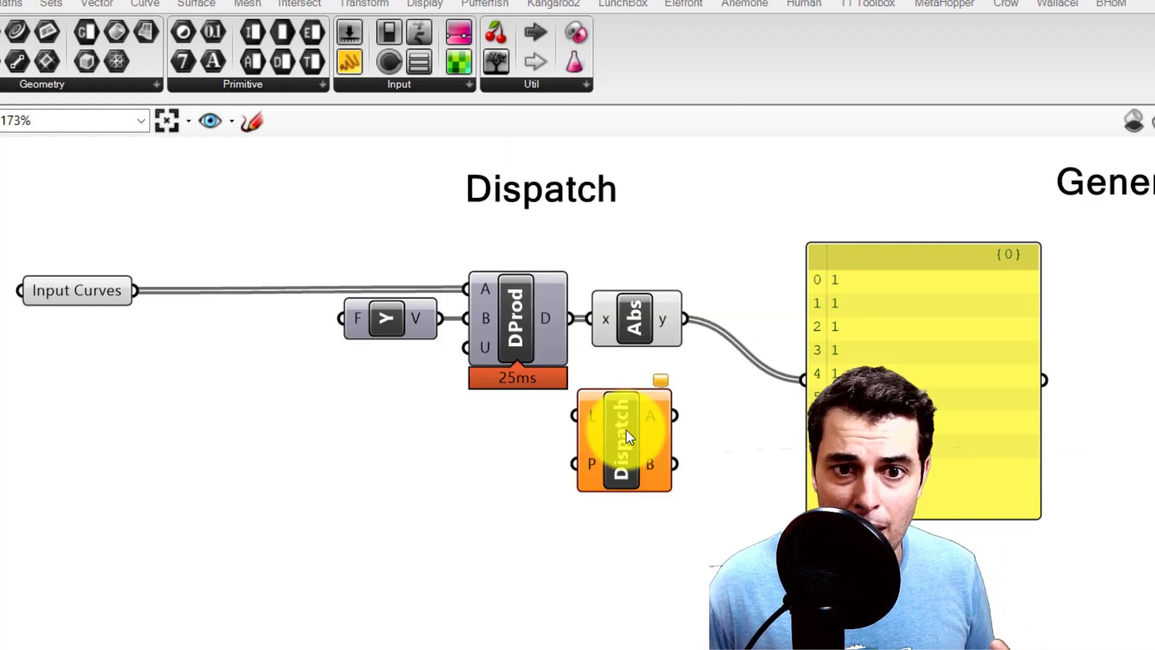
{"action": "left_click_drag", "start_coordinate": [626, 429], "coordinate": [677, 429]}
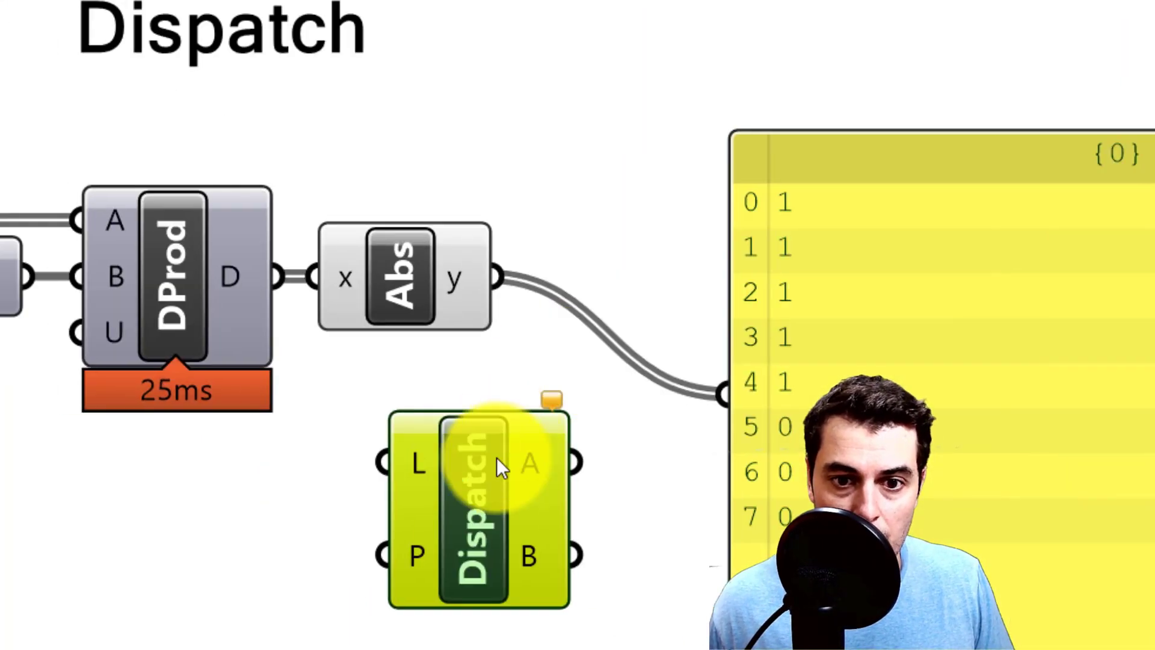
{"action": "left_click_drag", "start_coordinate": [324, 385], "coordinate": [482, 196]}
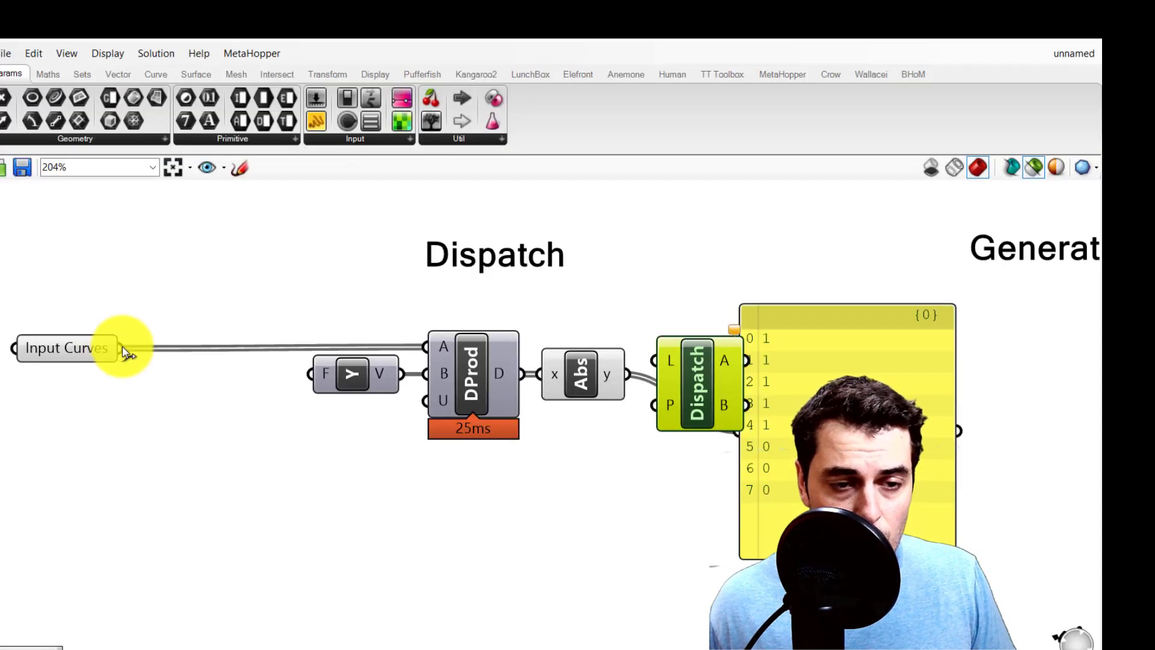
Step: Connect Input Curves to the Dispatch L input and move the Unit Y, Dot Product and Absolute components below the wire
{"action": "left_click_drag", "start_coordinate": [124, 348], "coordinate": [669, 348]}
{"action": "left_click_drag", "start_coordinate": [418, 395], "coordinate": [393, 388]}
{"action": "left_click_drag", "start_coordinate": [460, 371], "coordinate": [440, 425]}
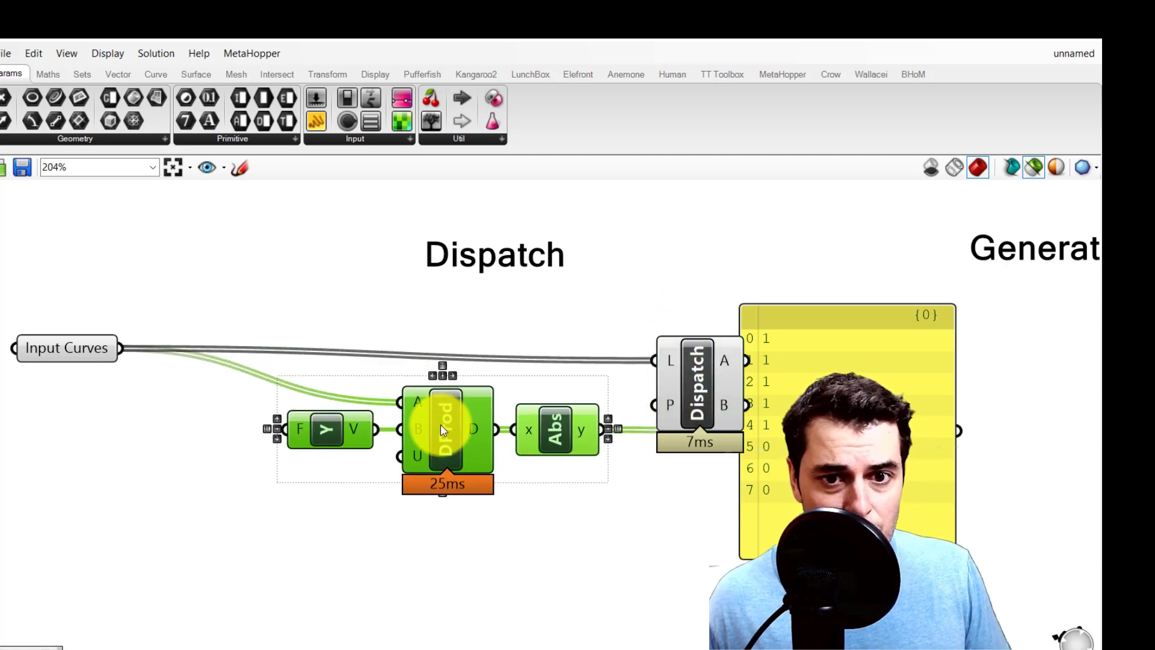
Step: Align the Input Curves parameter and the Dispatch component so the wire between them runs straight
{"action": "mouse_move", "coordinate": [66, 354]}
{"action": "left_mouse_down"}
{"action": "mouse_move", "coordinate": [69, 344]}
{"action": "mouse_move", "coordinate": [63, 356]}
{"action": "left_mouse_up"}
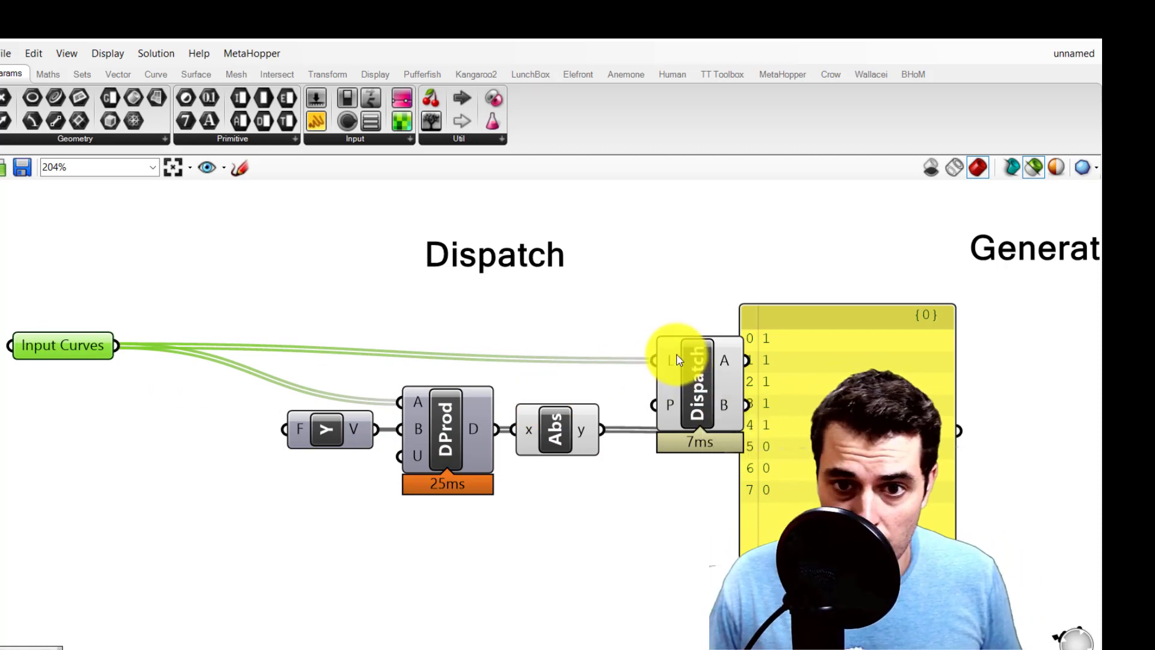
{"action": "mouse_move", "coordinate": [678, 357]}
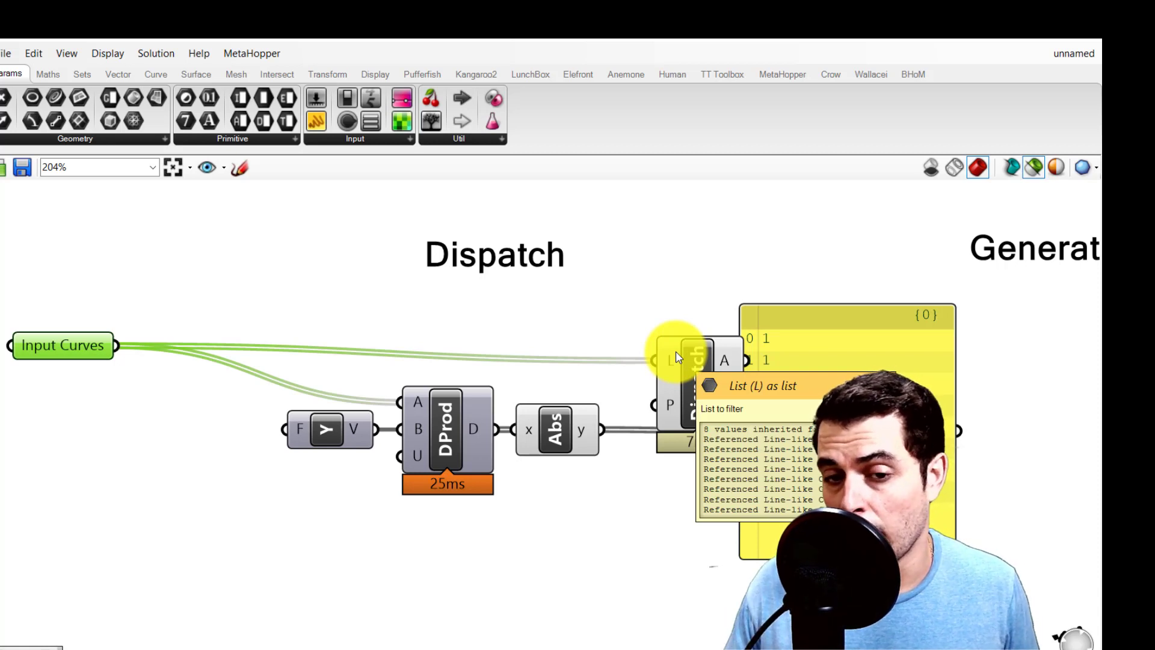
{"action": "left_click_drag", "start_coordinate": [77, 343], "coordinate": [76, 339]}
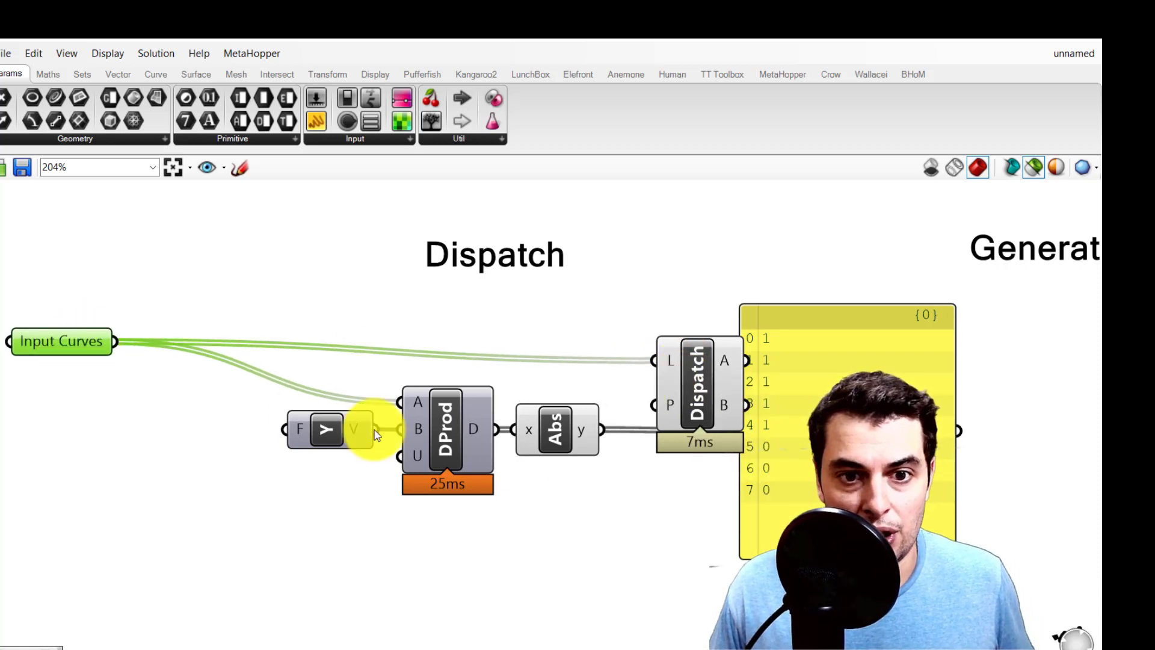
{"action": "left_click_drag", "start_coordinate": [542, 507], "coordinate": [352, 404]}
{"action": "mouse_move", "coordinate": [98, 330]}
{"action": "left_mouse_down"}
{"action": "mouse_move", "coordinate": [139, 302]}
{"action": "mouse_move", "coordinate": [116, 325]}
{"action": "left_mouse_up"}
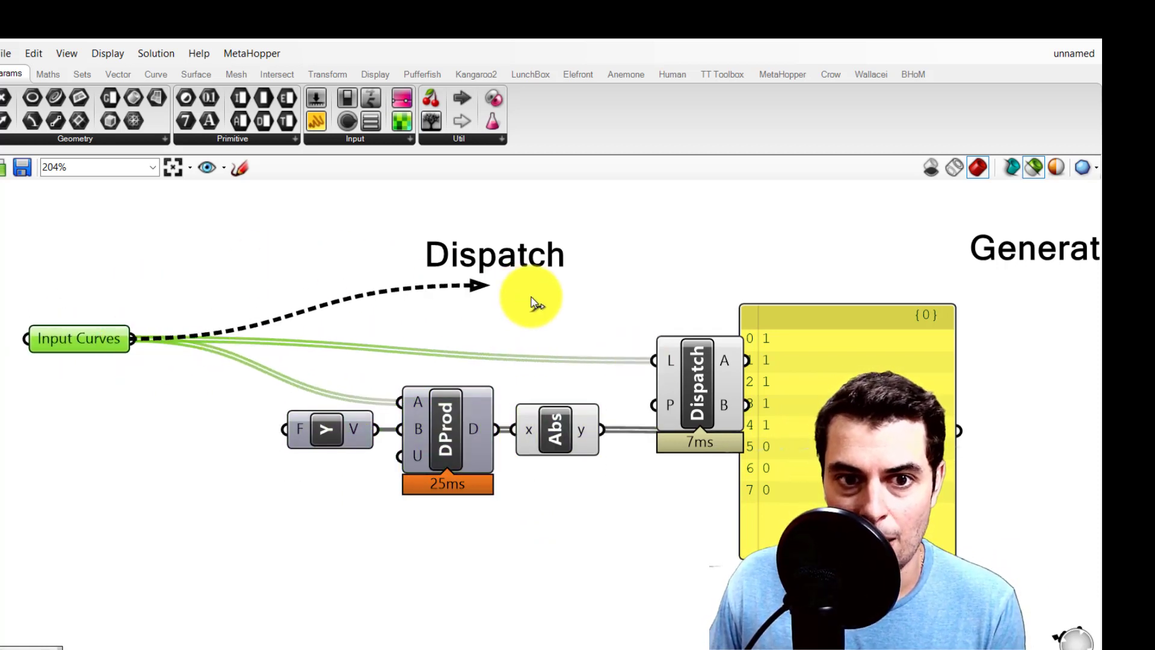
{"action": "left_click_drag", "start_coordinate": [699, 378], "coordinate": [685, 348]}
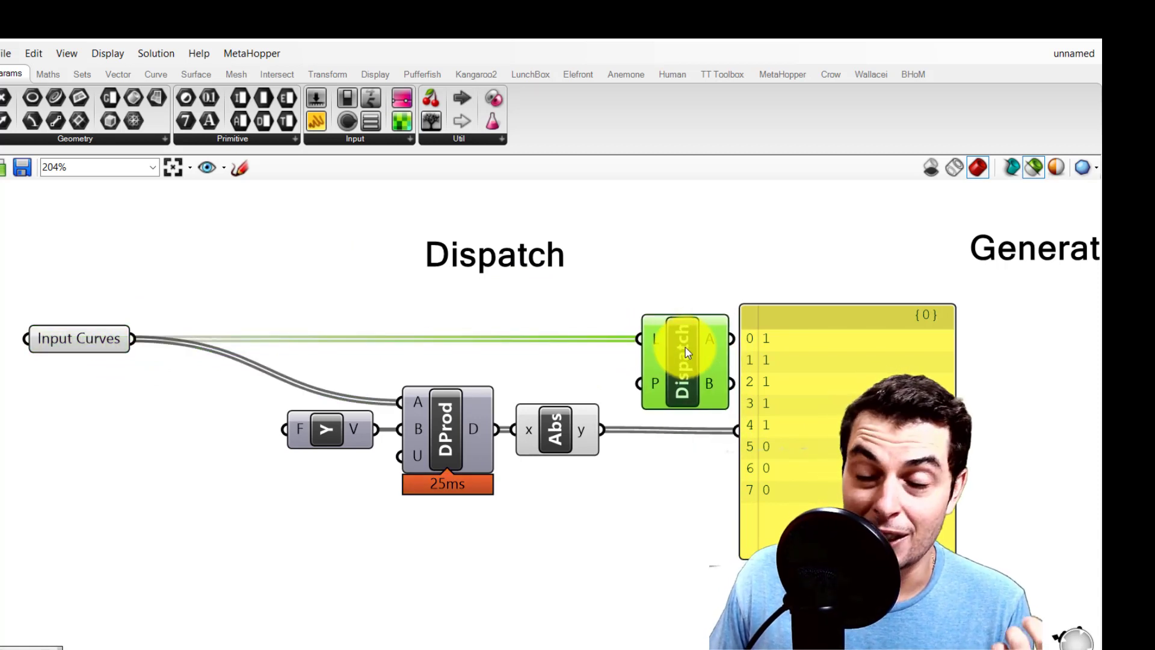
Step: Connect the Absolute output to the Dispatch P input and add a Curve parameter wired to the A output
{"action": "left_click_drag", "start_coordinate": [603, 429], "coordinate": [857, 379]}
{"action": "double_click", "coordinate": [766, 343]}
{"action": "type", "text": "crv"}
{"action": "key", "text": "Return"}
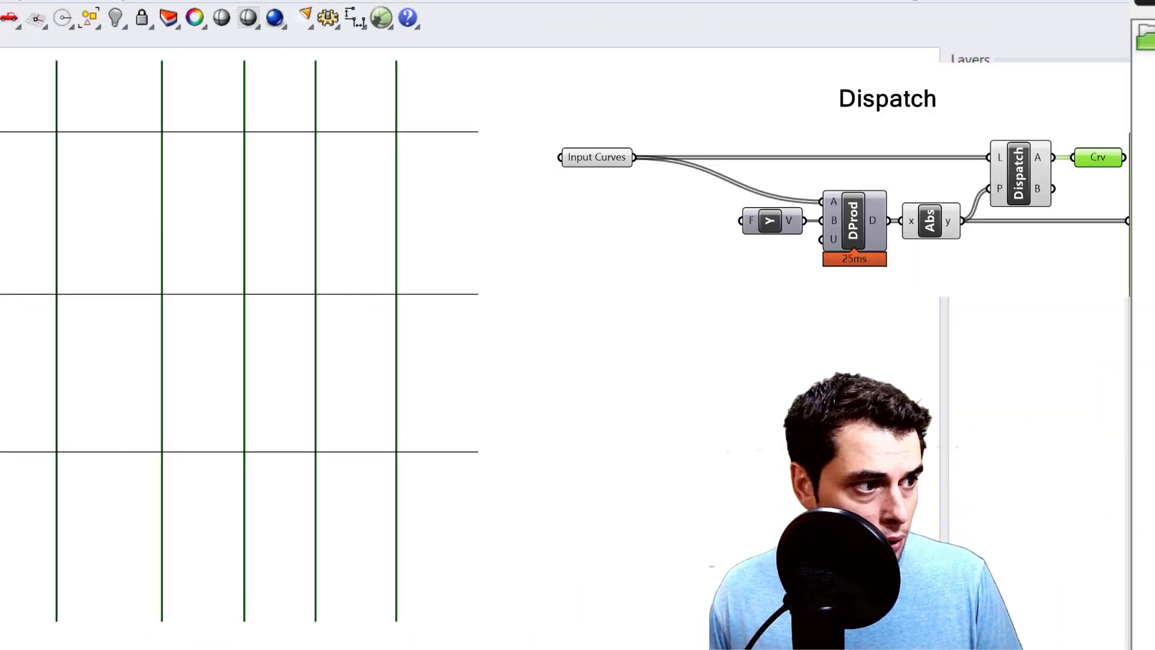
Step: Compare the curves from the Dispatch A output with all the Input Curves in the Rhino viewport
{"action": "right_click_drag", "start_coordinate": [173, 174], "coordinate": [293, 272]}
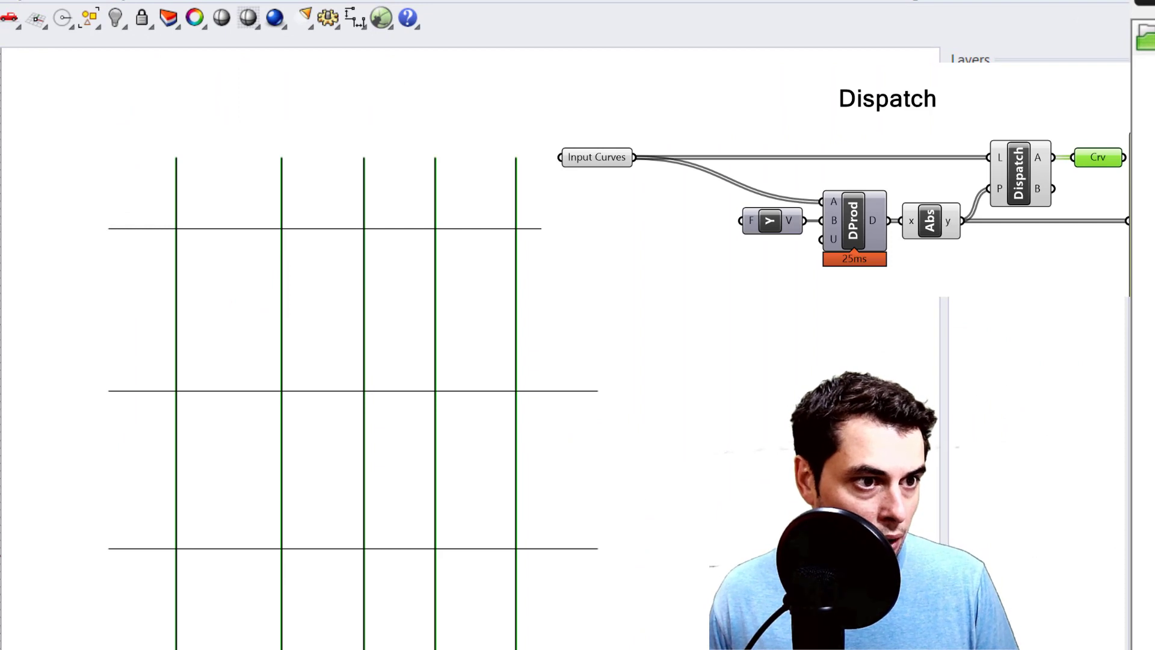
{"action": "left_click", "coordinate": [1077, 136]}
{"action": "right_click_drag", "start_coordinate": [572, 320], "coordinate": [573, 292]}
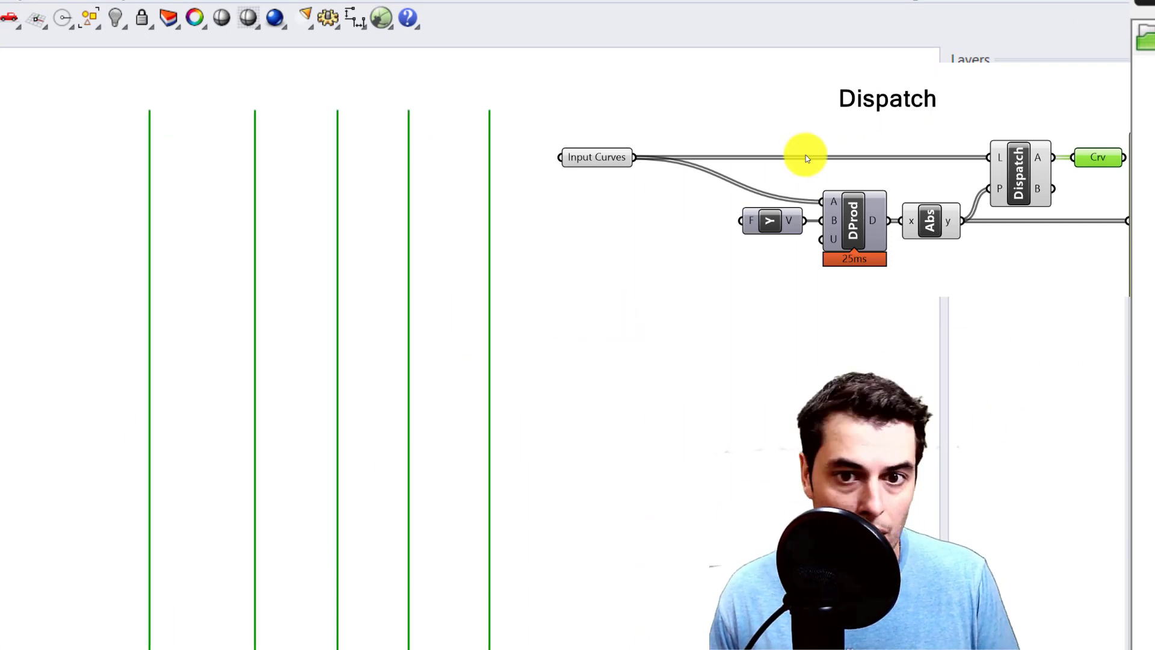
{"action": "left_click", "coordinate": [613, 159]}
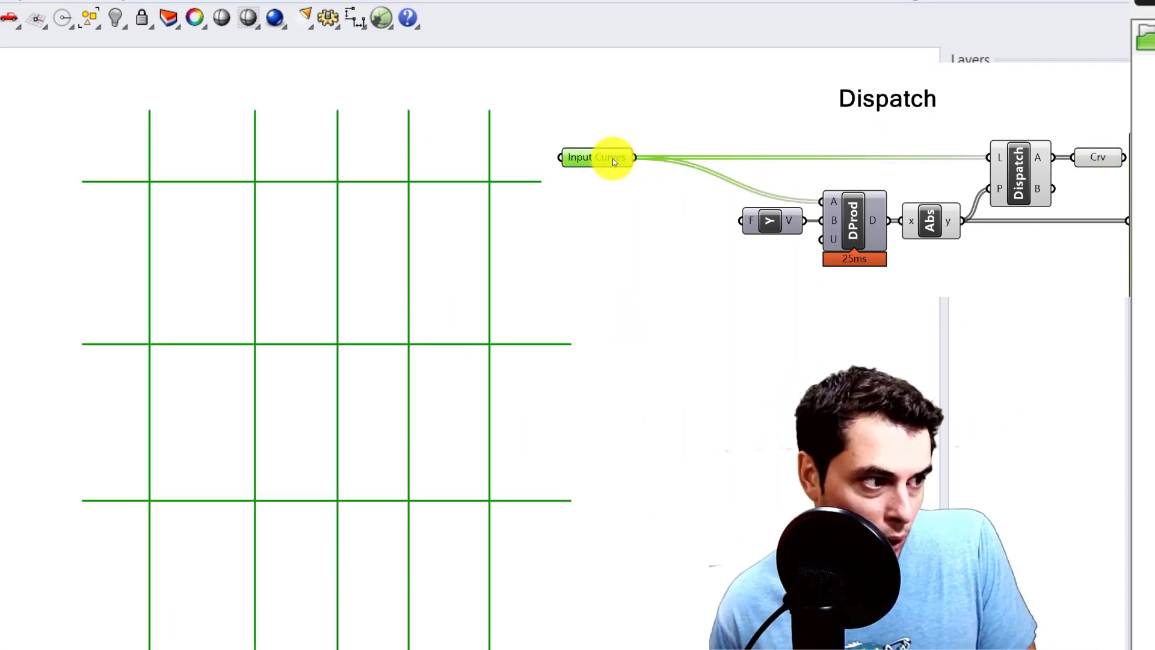
{"action": "left_click", "coordinate": [1090, 165]}
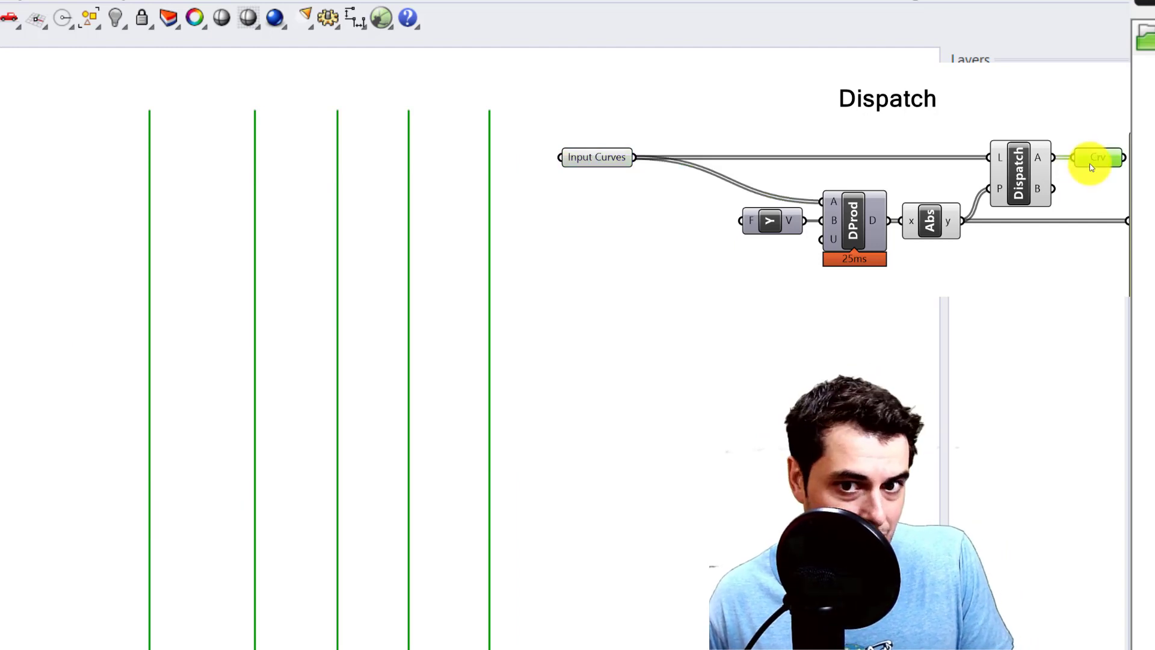
Step: Rename the Curve parameter on the Dispatch A output as Verticals
{"action": "right_click", "coordinate": [1089, 164]}
{"action": "type", "text": "Verticals"}
{"action": "key", "text": "Return"}
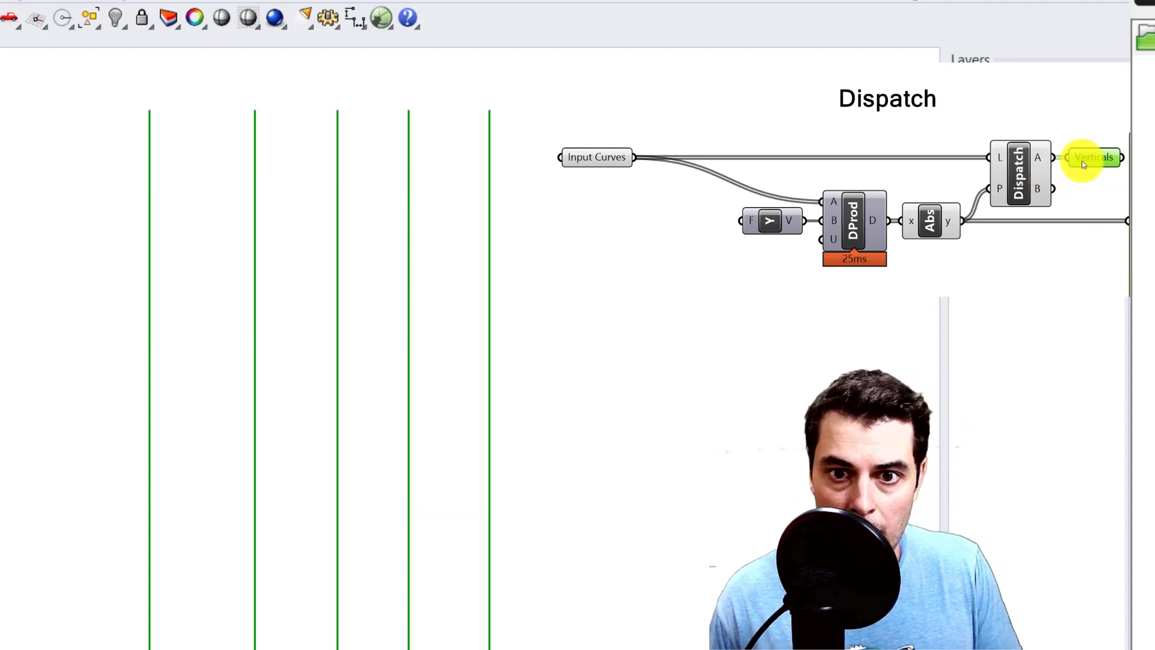
Step: Add a copy of the Verticals parameter on the Dispatch B output, rename it Horizontals and align it beneath Verticals
{"action": "left_click_drag", "start_coordinate": [1088, 190], "coordinate": [1090, 193]}
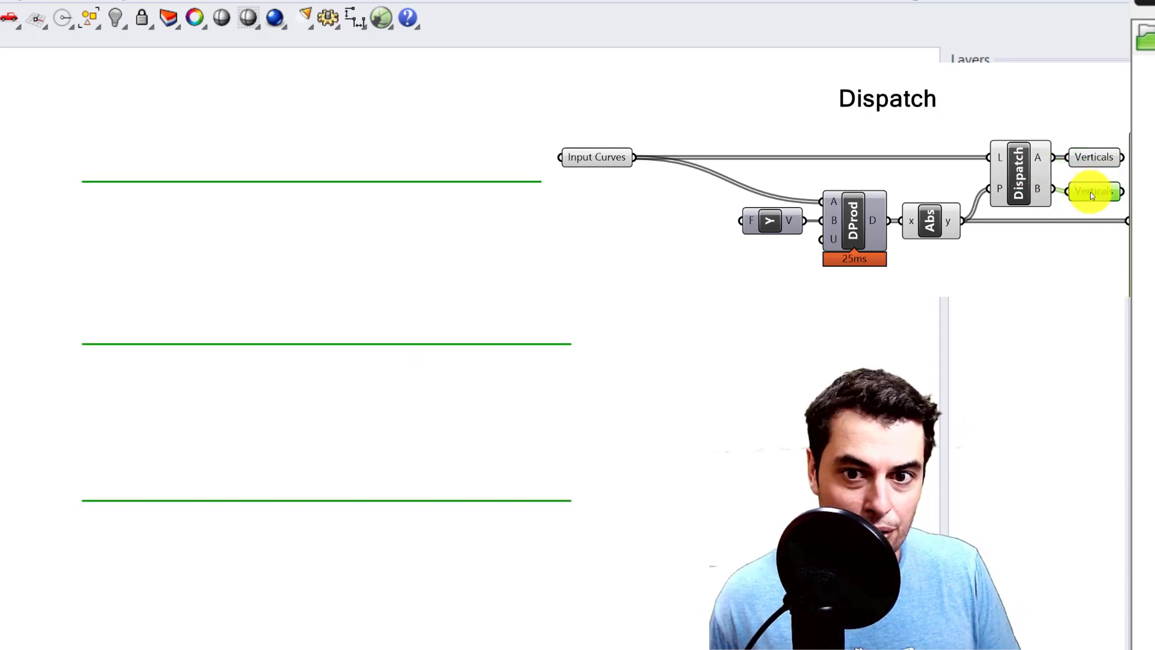
{"action": "right_click", "coordinate": [1089, 191]}
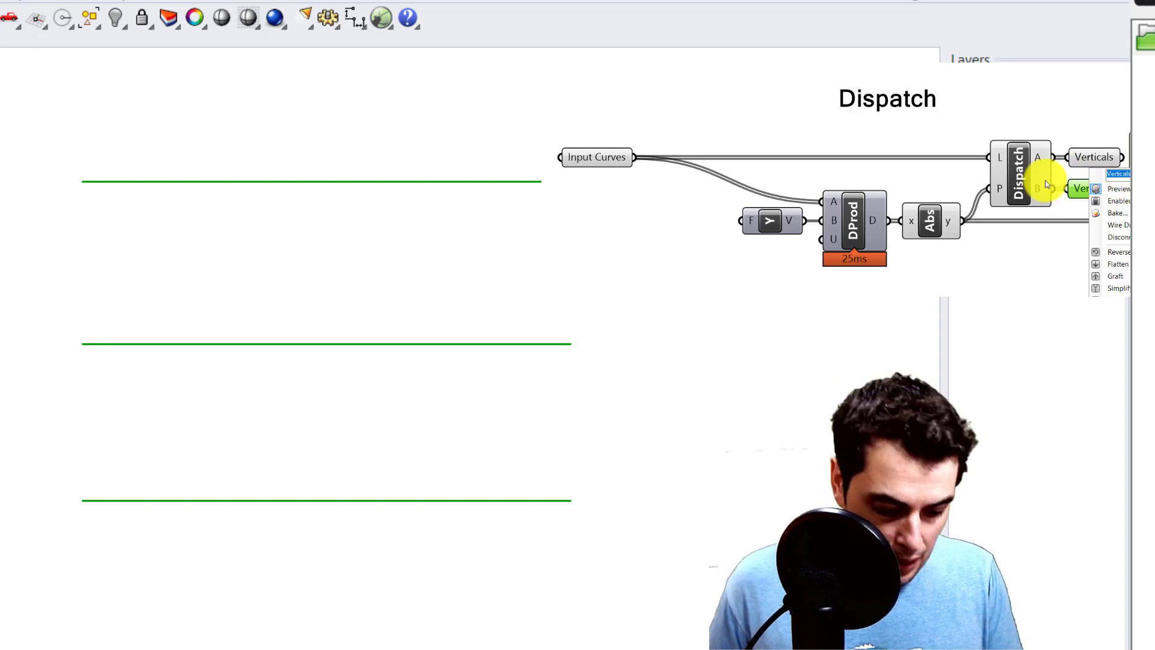
{"action": "type", "text": "Horiz"}
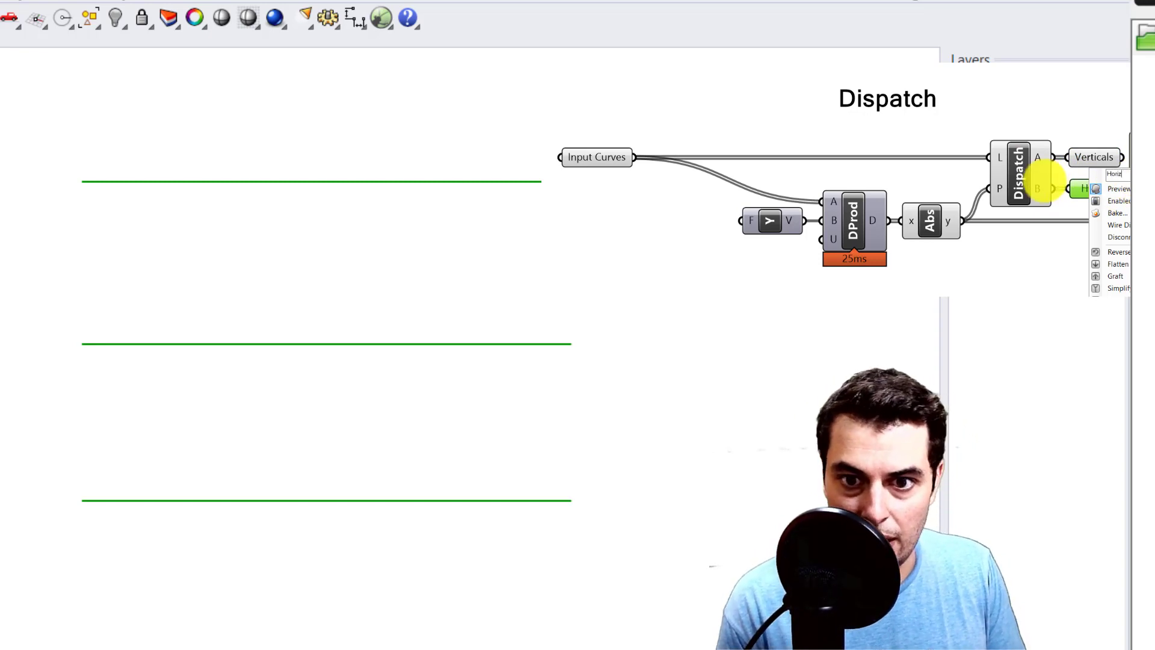
{"action": "type", "text": "ont"}
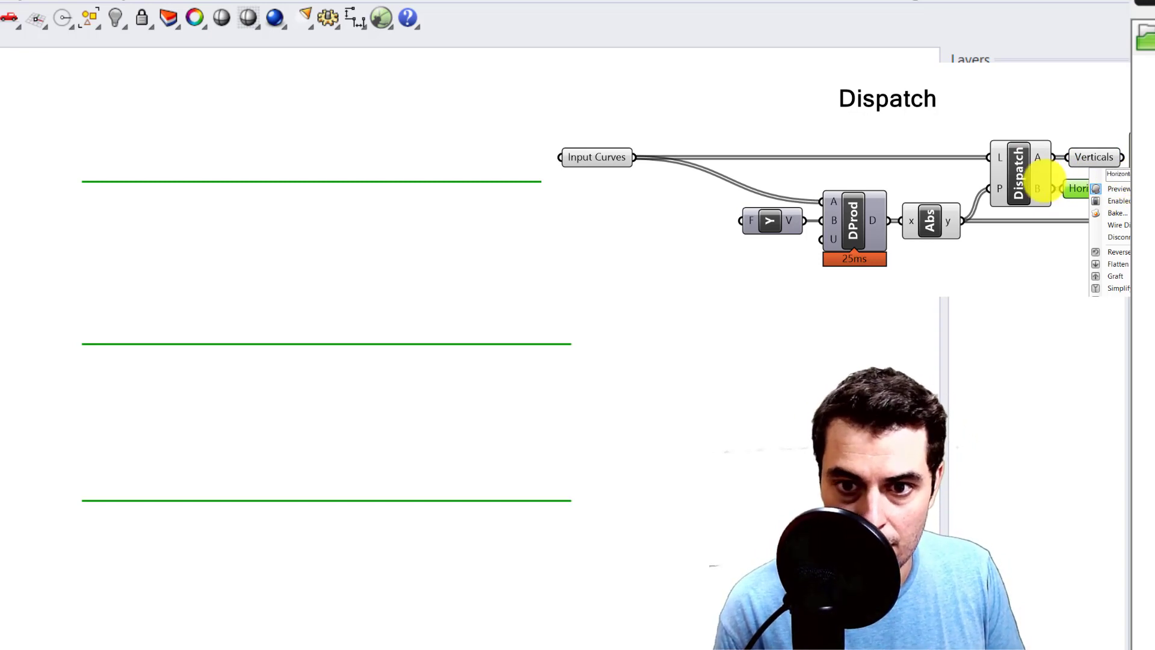
{"action": "type", "text": "als"}
{"action": "key", "text": "Return"}
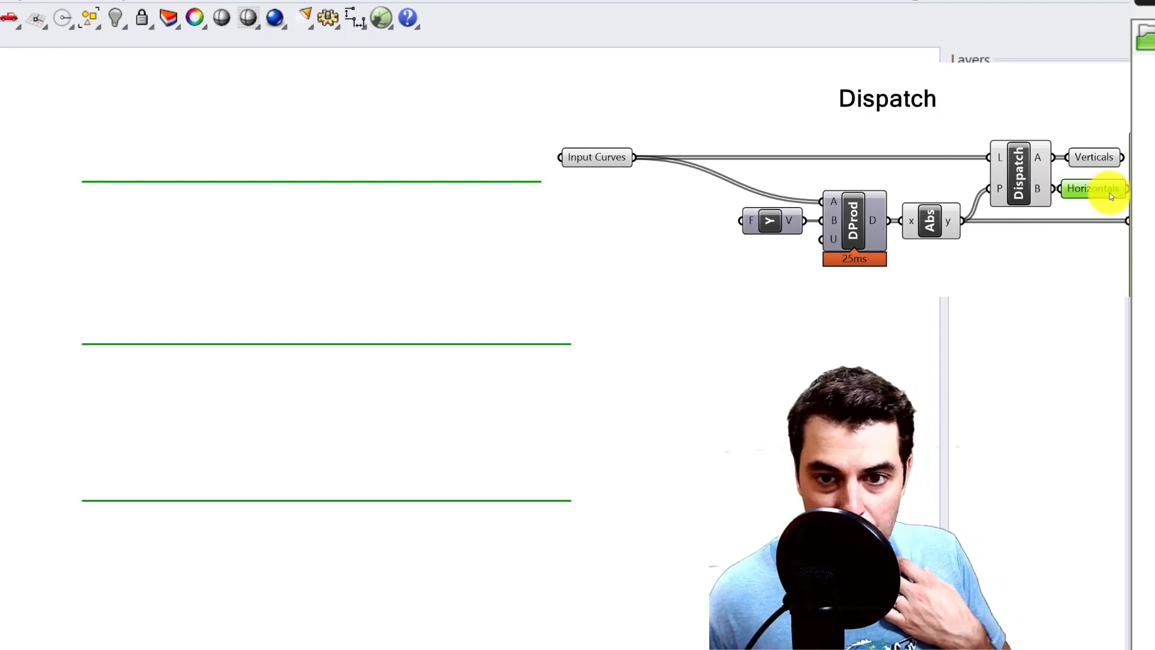
{"action": "mouse_move", "coordinate": [1115, 190]}
{"action": "left_mouse_down"}
{"action": "mouse_move", "coordinate": [1151, 208]}
{"action": "mouse_move", "coordinate": [1102, 189]}
{"action": "left_mouse_up"}
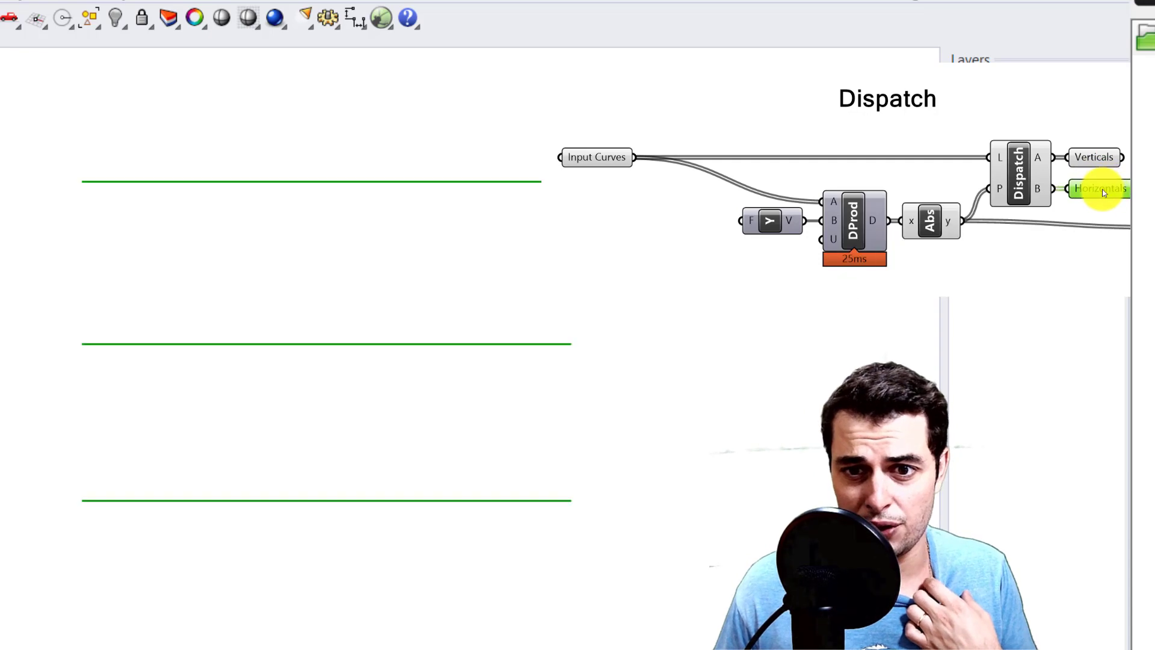
Step: Delete the results panel connected to the Absolute component
{"action": "right_click_drag", "start_coordinate": [1024, 195], "coordinate": [938, 183]}
{"action": "scroll", "coordinate": [1021, 225], "scroll_direction": "down", "scroll_amount": 2}
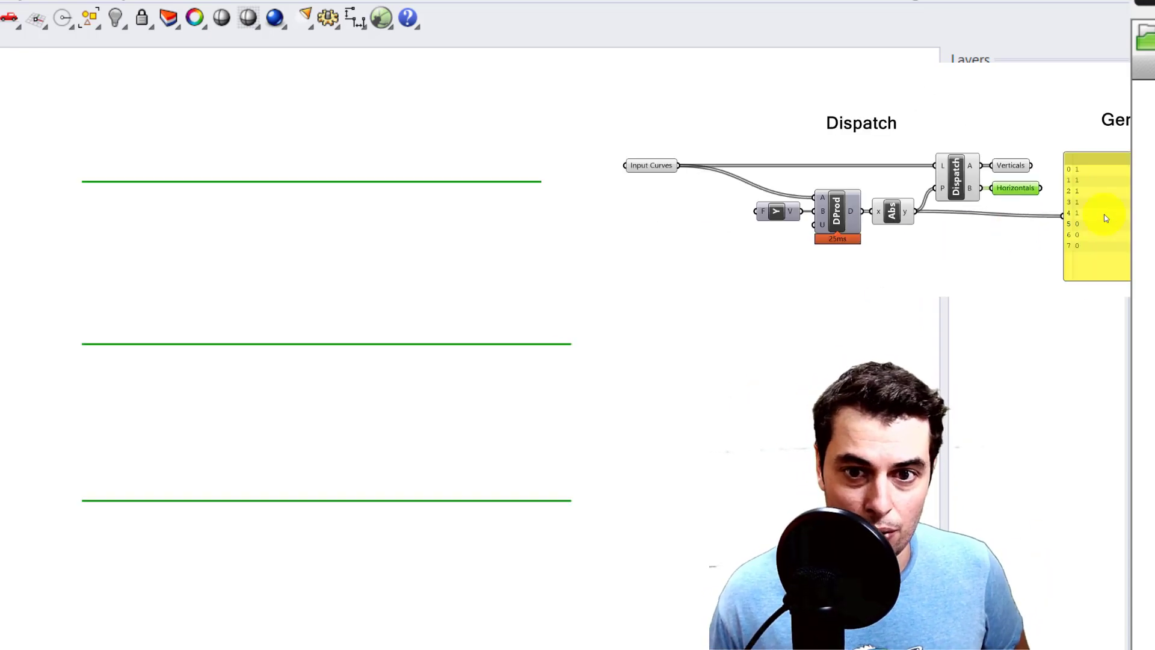
{"action": "left_click_drag", "start_coordinate": [1098, 223], "coordinate": [1088, 269]}
{"action": "key", "text": "Delete"}
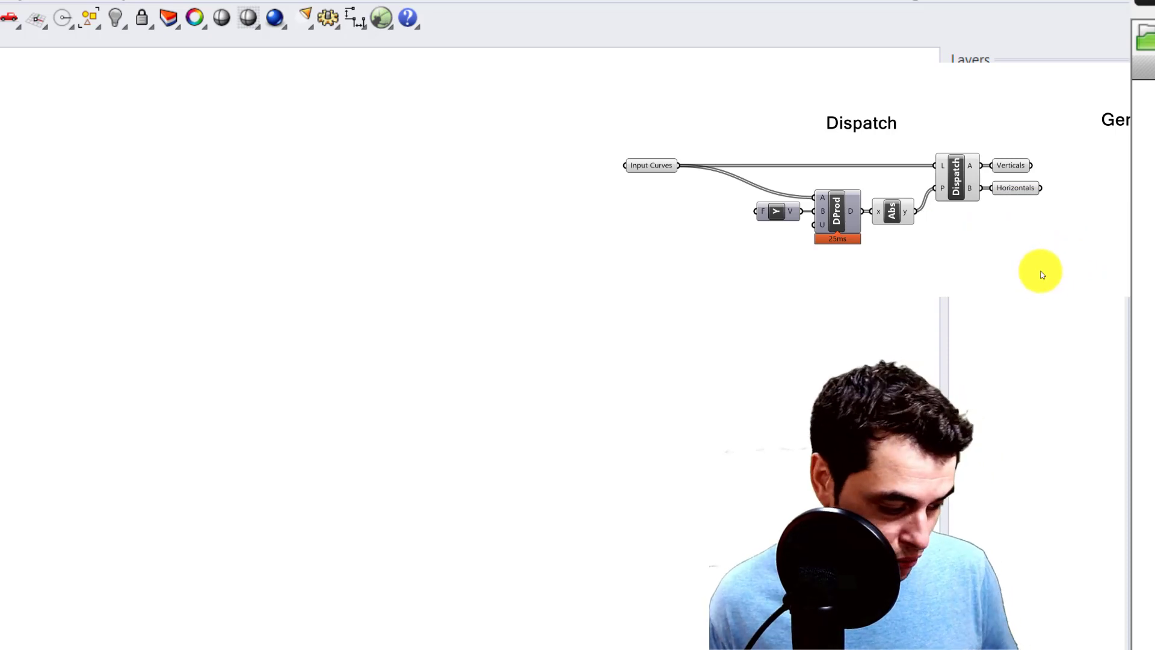
Step: Duplicate the Input Curves parameter and wire the two in series so one sits at the start of the Dispatch section
{"action": "left_click_drag", "start_coordinate": [751, 98], "coordinate": [750, 95]}
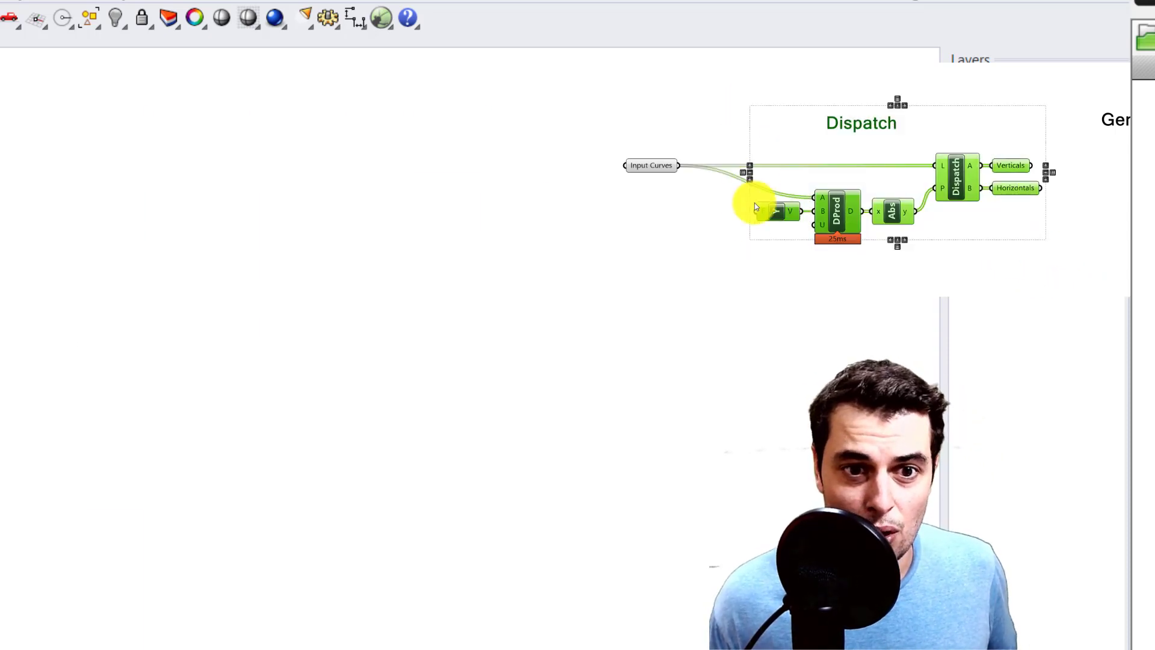
{"action": "left_click", "coordinate": [647, 166]}
{"action": "key", "text": "ctrl+c"}
{"action": "key", "text": "ctrl+v"}
{"action": "left_click_drag", "start_coordinate": [710, 185], "coordinate": [593, 200]}
{"action": "left_click_drag", "start_coordinate": [660, 173], "coordinate": [704, 172]}
{"action": "left_click_drag", "start_coordinate": [235, 365], "coordinate": [314, 364]}
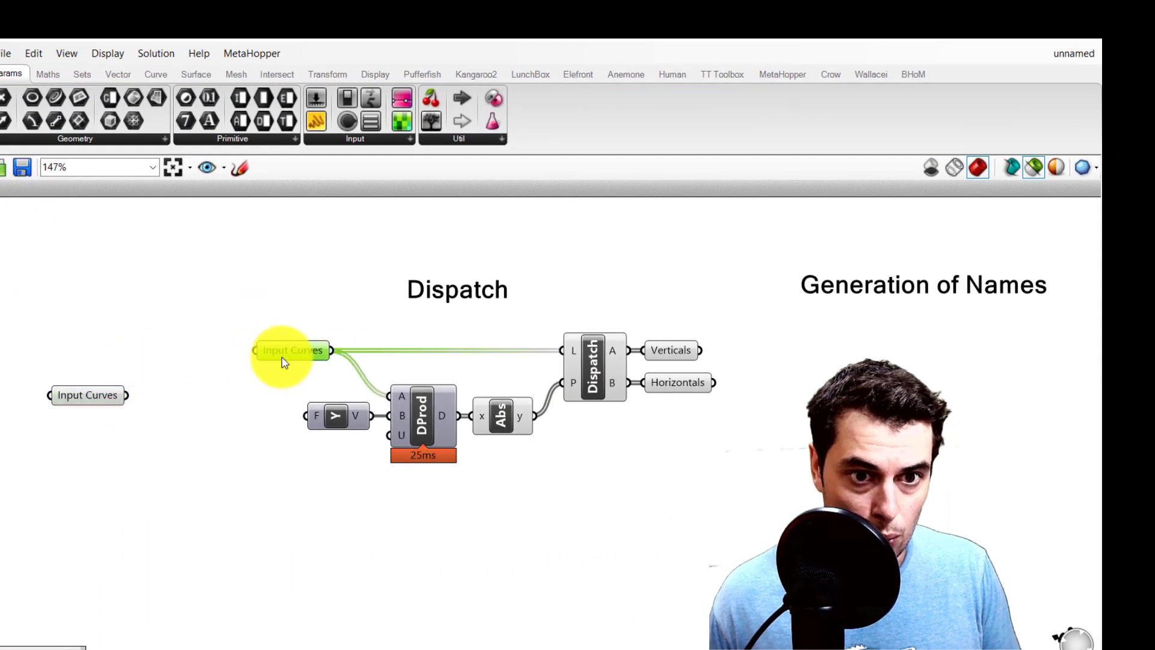
{"action": "left_click_drag", "start_coordinate": [114, 397], "coordinate": [261, 350]}
Step: Group the Dispatch label with its nearest Input Curves parameter and all the dispatch components
{"action": "left_click_drag", "start_coordinate": [237, 255], "coordinate": [741, 488]}
{"action": "middle_click", "coordinate": [566, 511]}
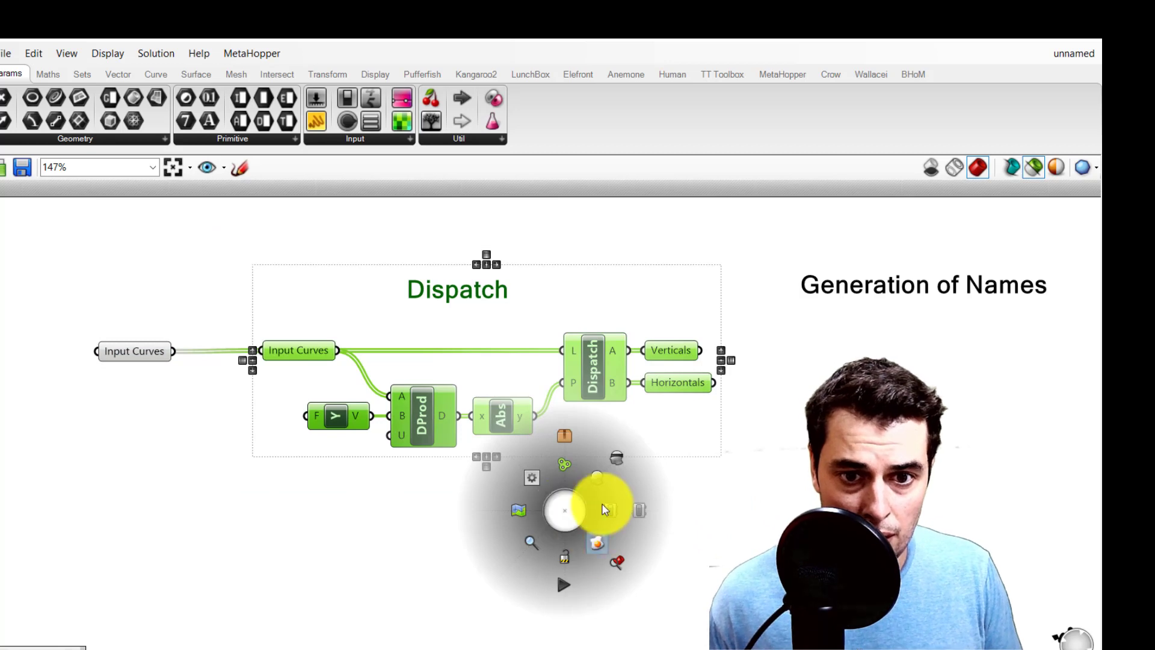
{"action": "left_click", "coordinate": [570, 467]}
Step: Move the "Generation of Names" label farther away from the Dispatch group
{"action": "right_click_drag", "start_coordinate": [631, 399], "coordinate": [412, 375]}
{"action": "scroll", "coordinate": [412, 373], "scroll_direction": "down", "scroll_amount": 1}
{"action": "left_click", "coordinate": [592, 370]}
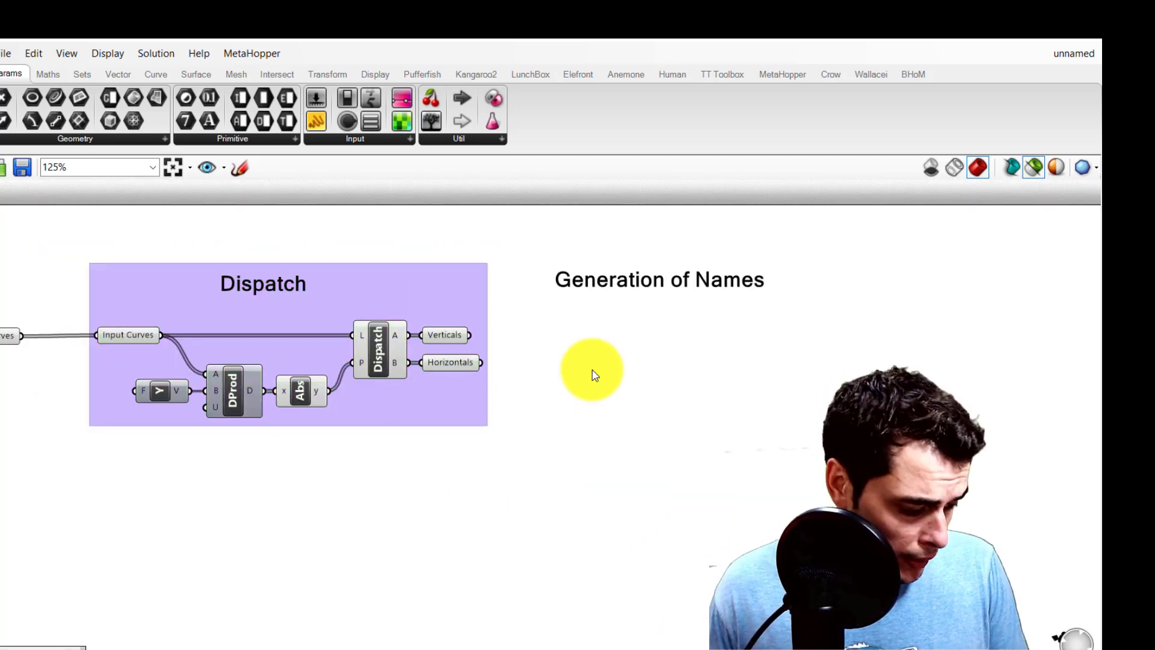
{"action": "mouse_move", "coordinate": [606, 295]}
{"action": "left_mouse_down"}
{"action": "mouse_move", "coordinate": [689, 271]}
{"action": "mouse_move", "coordinate": [706, 294]}
{"action": "left_mouse_up"}
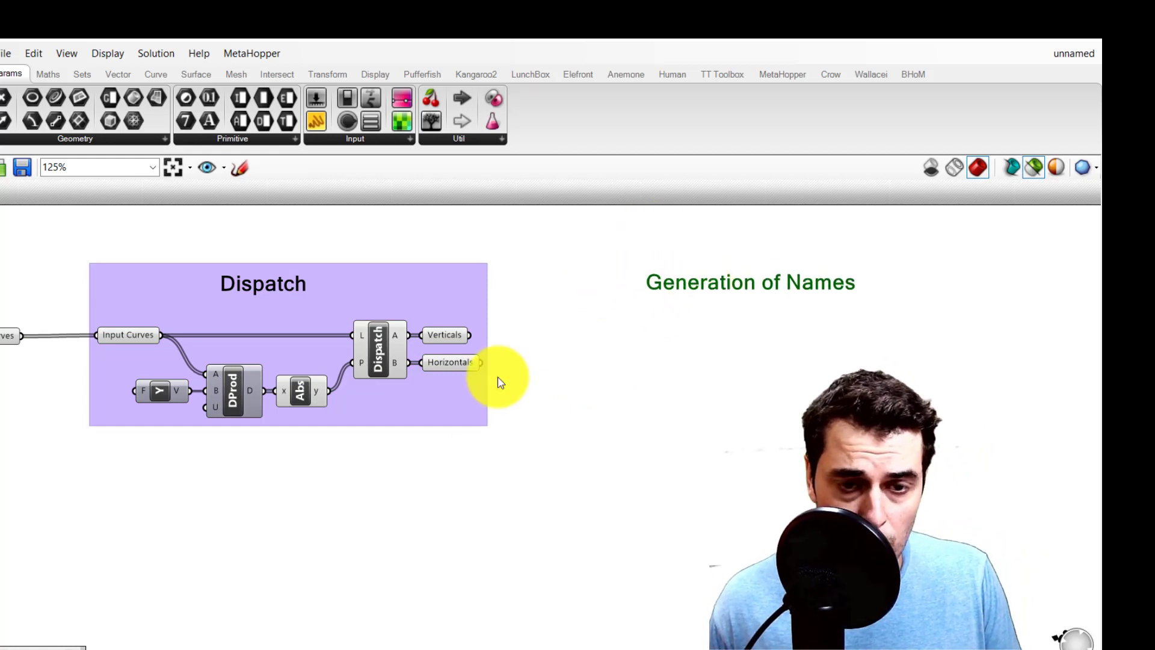
Step: Place a linked copy of the Verticals parameter outside the Dispatch group, near the "Generation of Names" label
{"action": "scroll", "coordinate": [521, 349], "scroll_direction": "up", "scroll_amount": 2}
{"action": "right_click_drag", "start_coordinate": [748, 332], "coordinate": [637, 331]}
{"action": "left_click", "coordinate": [313, 328]}
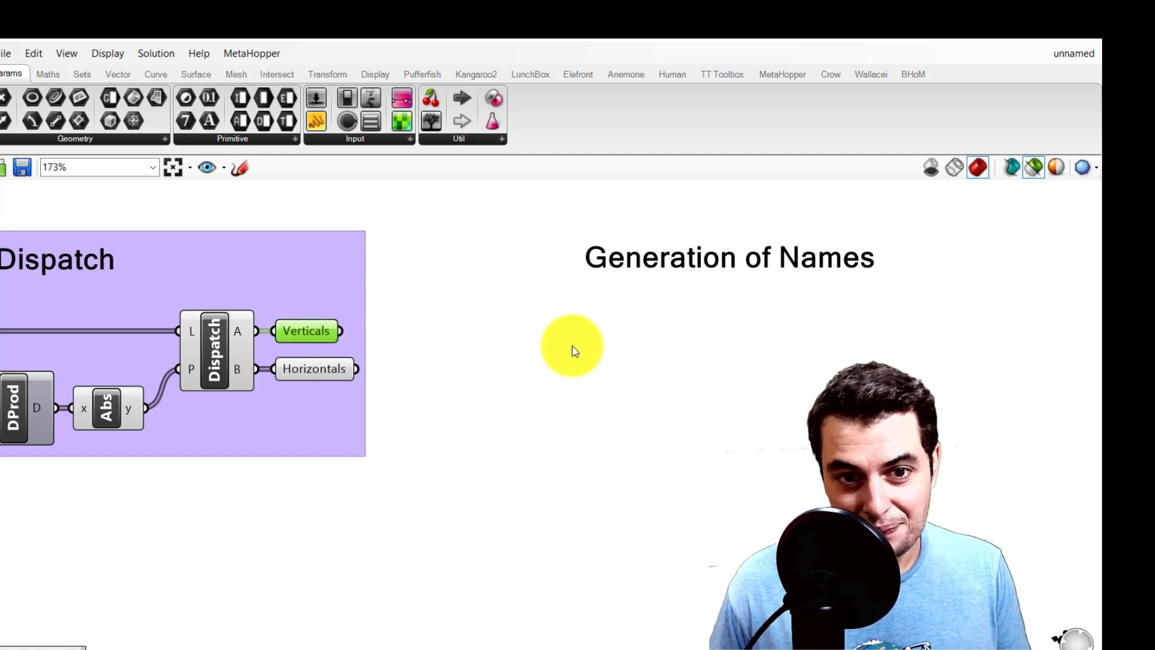
{"action": "left_click_drag", "start_coordinate": [313, 333], "coordinate": [510, 331], "text": "alt"}
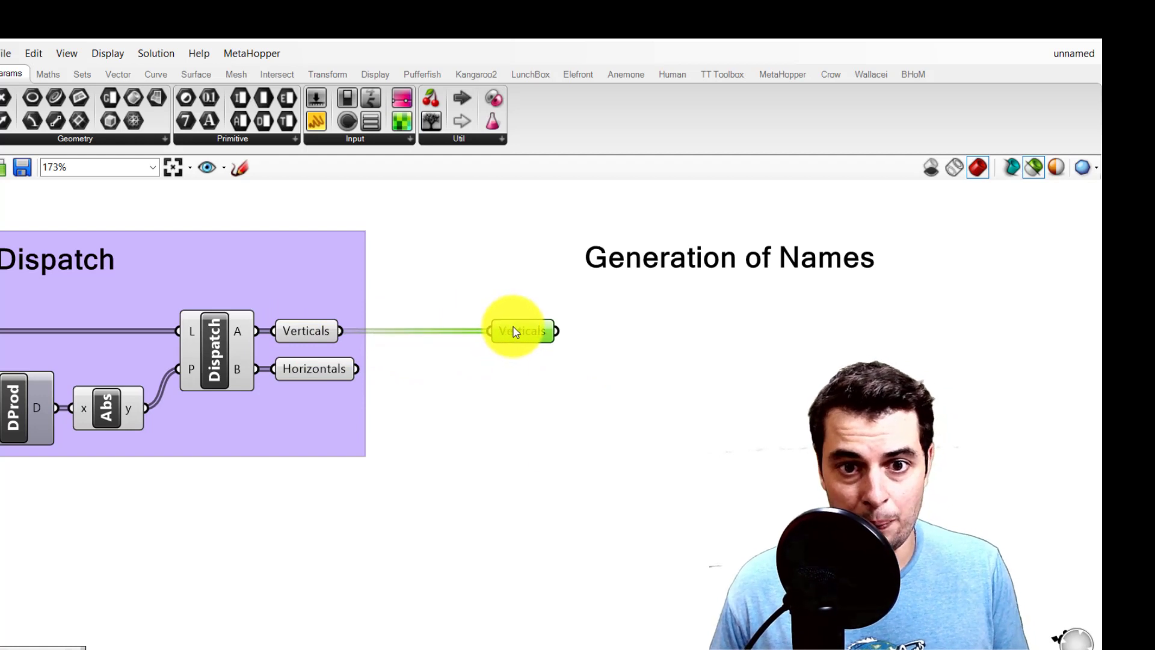
Step: Add a List Length component under the "Generation of Names" label and wire the Verticals parameter into it
{"action": "double_click", "coordinate": [639, 330]}
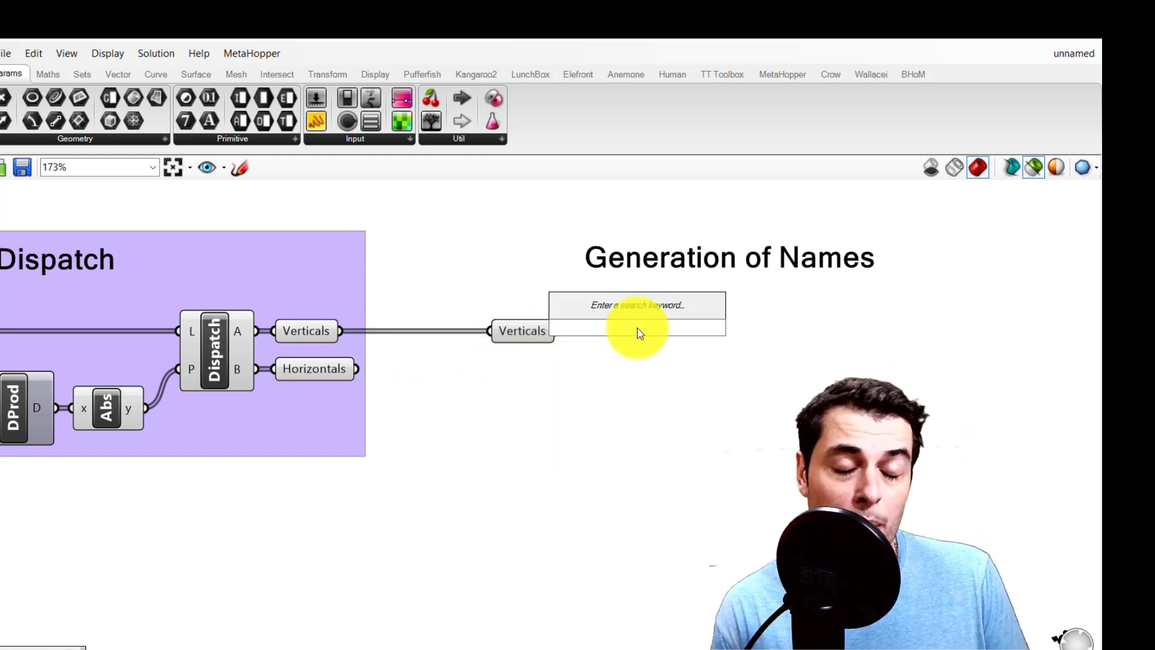
{"action": "type", "text": "list l"}
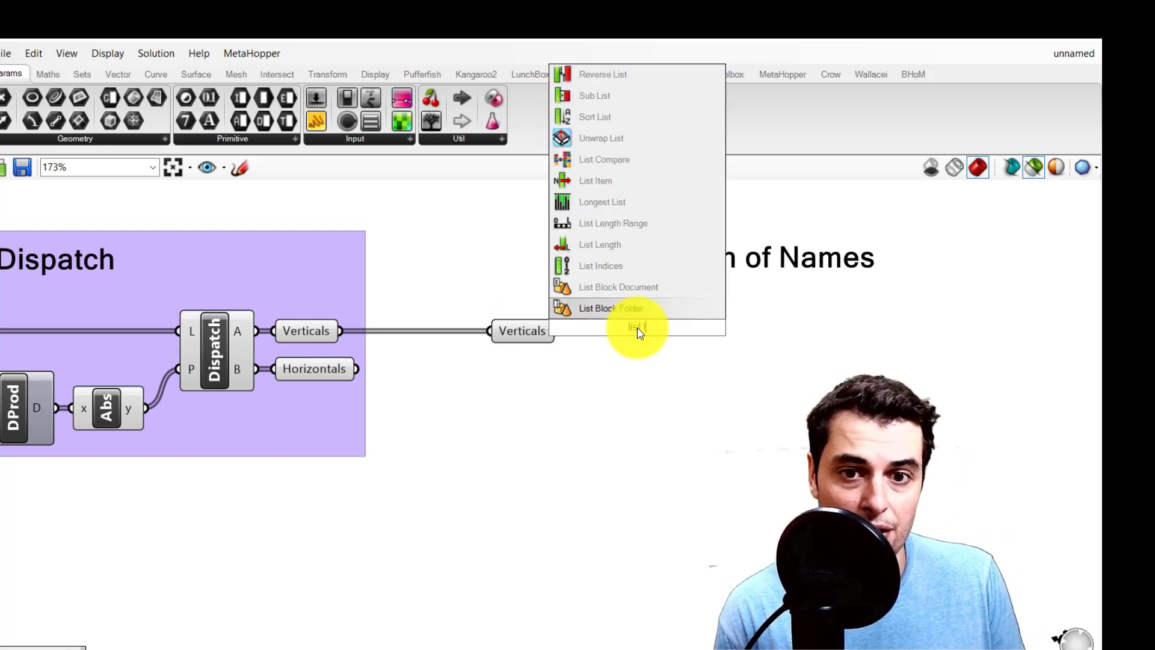
{"action": "type", "text": "ength"}
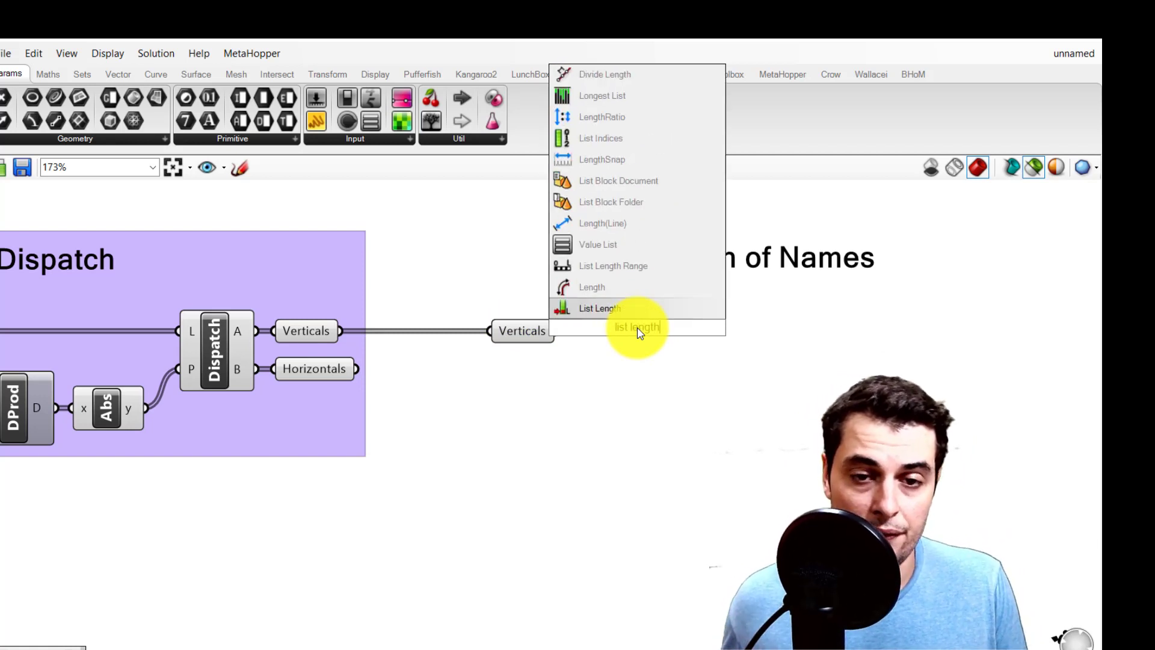
{"action": "key", "text": "Return"}
{"action": "scroll", "coordinate": [587, 328], "scroll_direction": "up", "scroll_amount": 3}
{"action": "left_click_drag", "start_coordinate": [531, 334], "coordinate": [569, 334]}
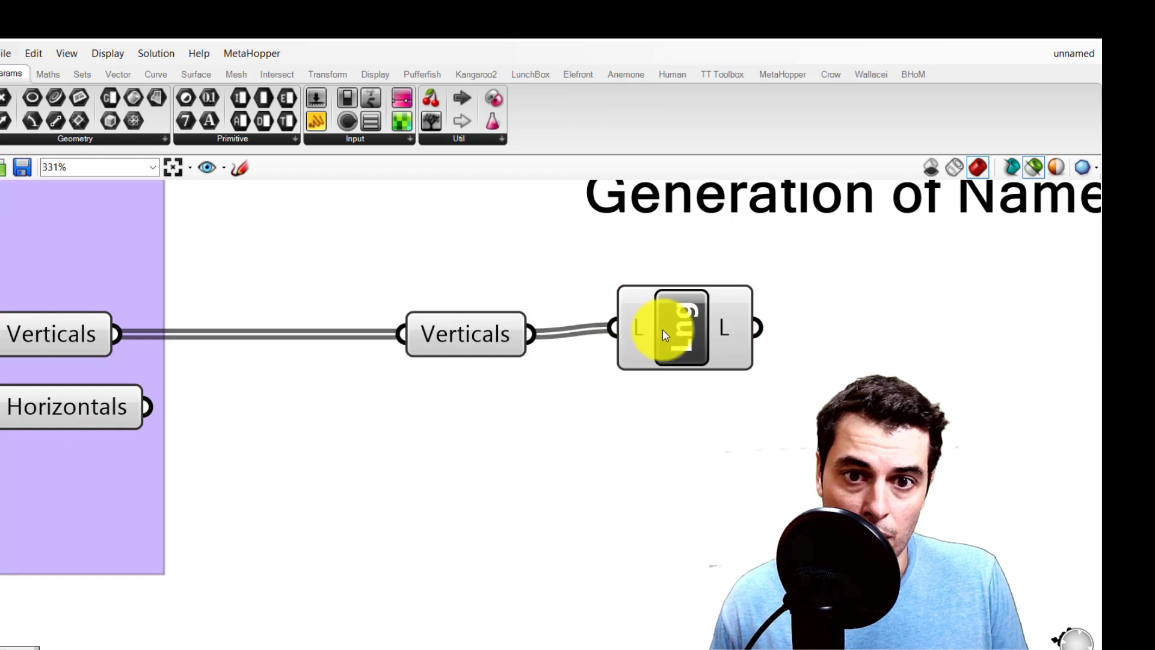
{"action": "scroll", "coordinate": [679, 346], "scroll_direction": "down", "scroll_amount": 2}
Step: Add a Panel beside the List Length component with Multiline Data turned off, and open its text for editing
{"action": "double_click", "coordinate": [710, 352]}
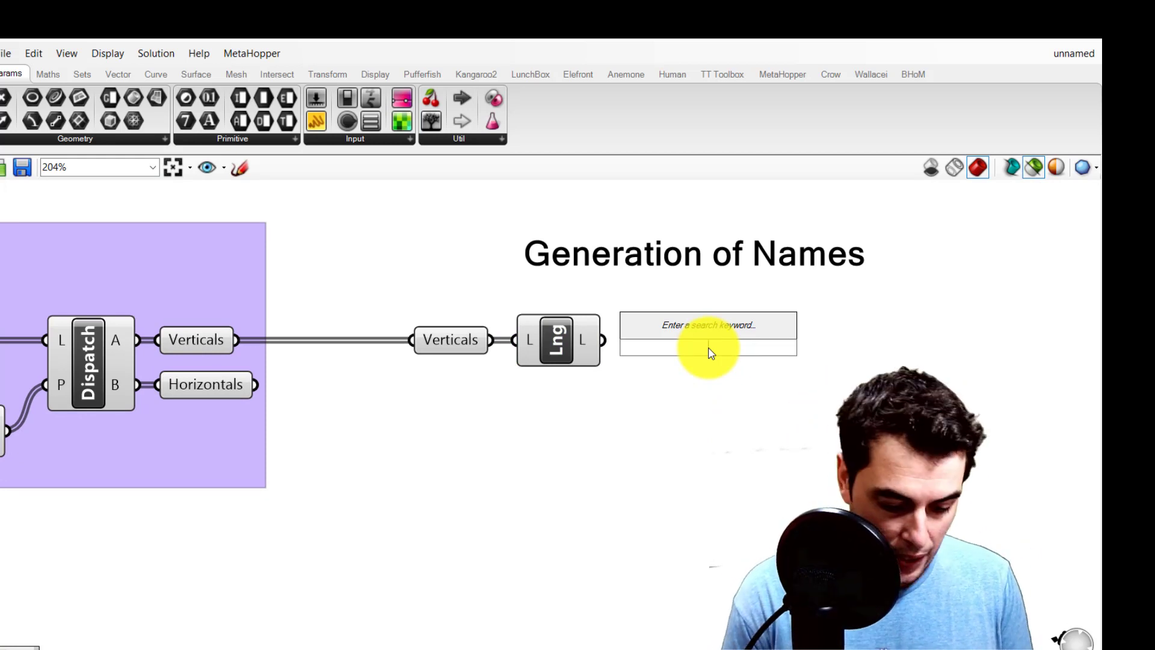
{"action": "type", "text": "panel"}
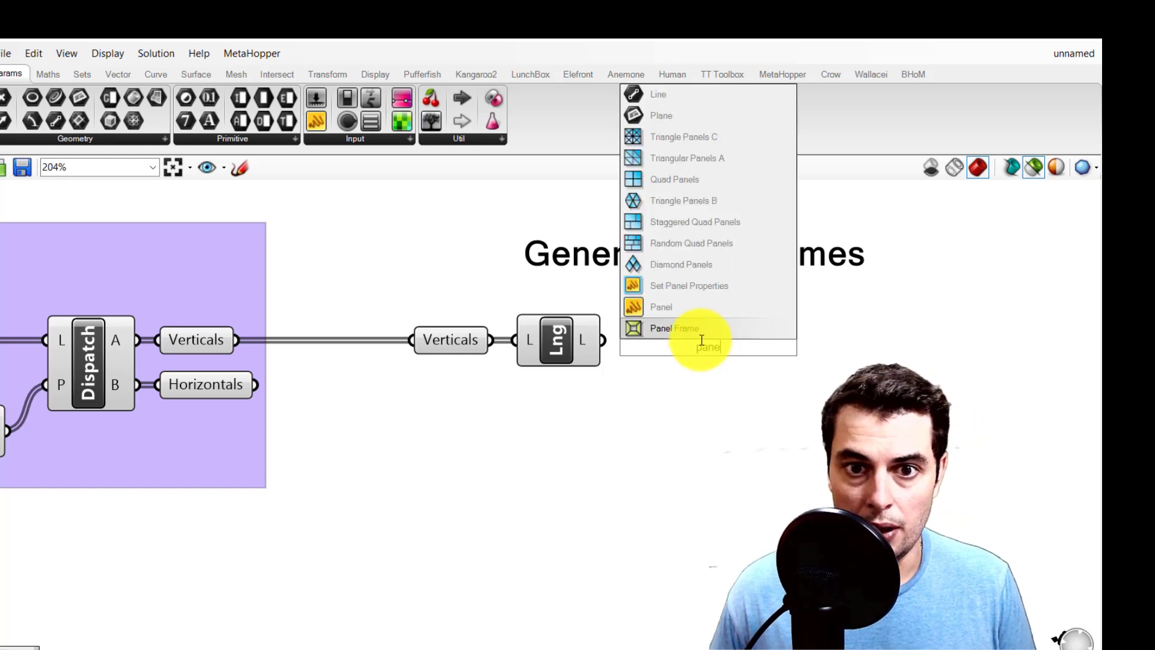
{"action": "left_click", "coordinate": [692, 311]}
{"action": "left_click_drag", "start_coordinate": [696, 343], "coordinate": [745, 361]}
{"action": "right_click", "coordinate": [745, 361]}
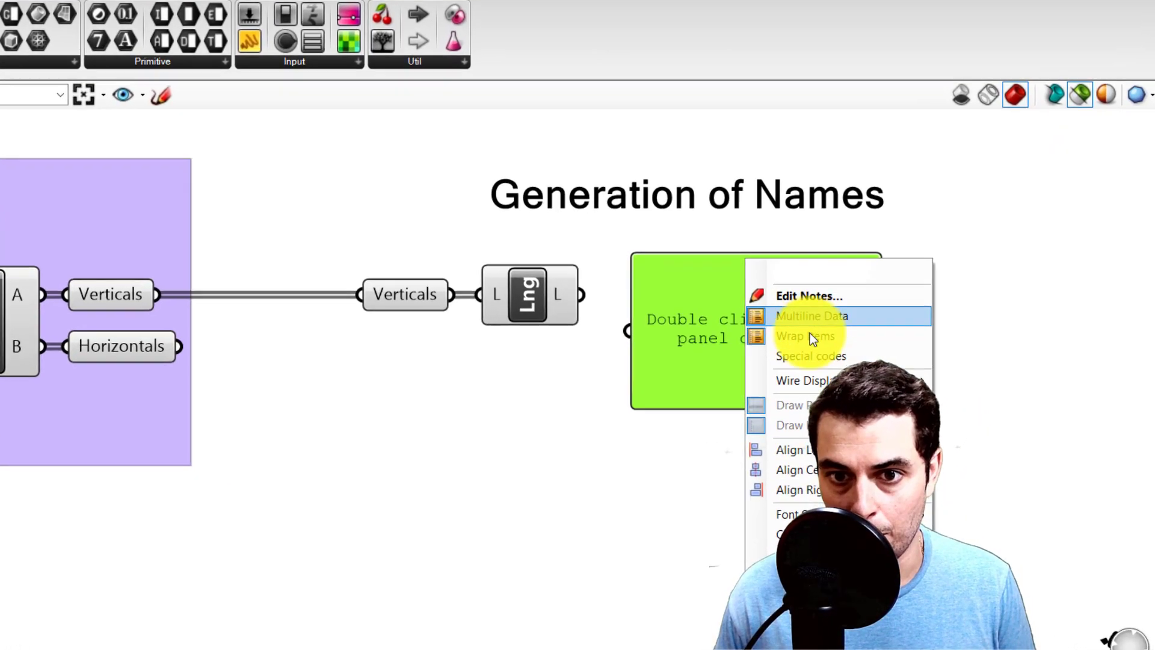
{"action": "left_click", "coordinate": [803, 353]}
{"action": "double_click", "coordinate": [754, 365]}
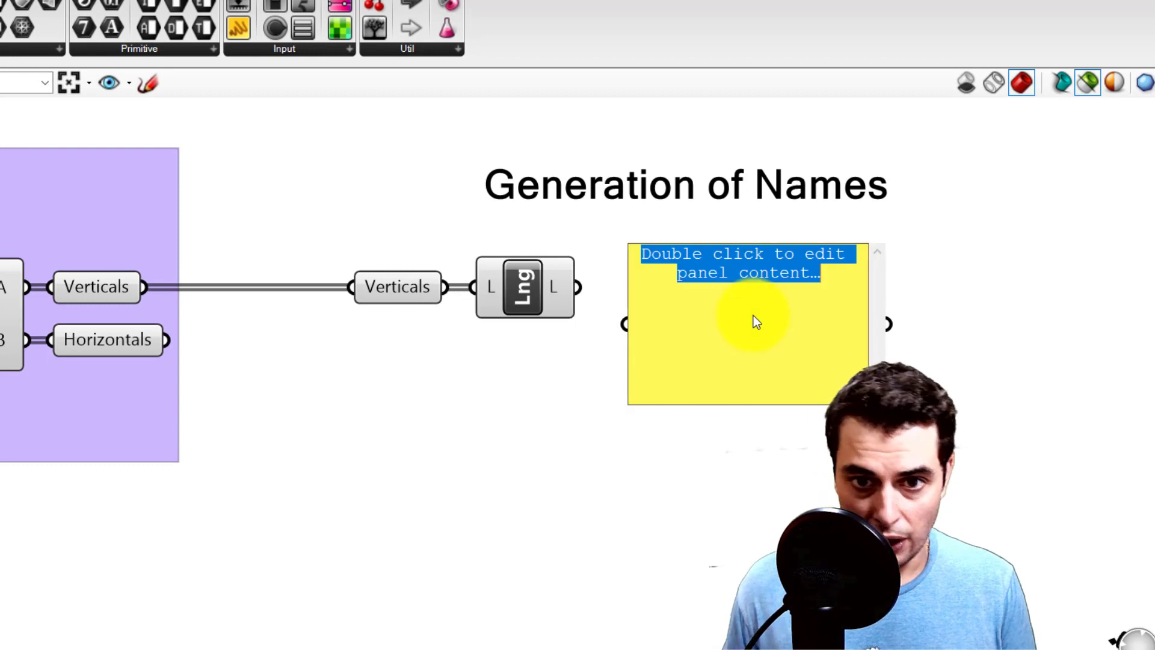
{"action": "type", "text": "A"}
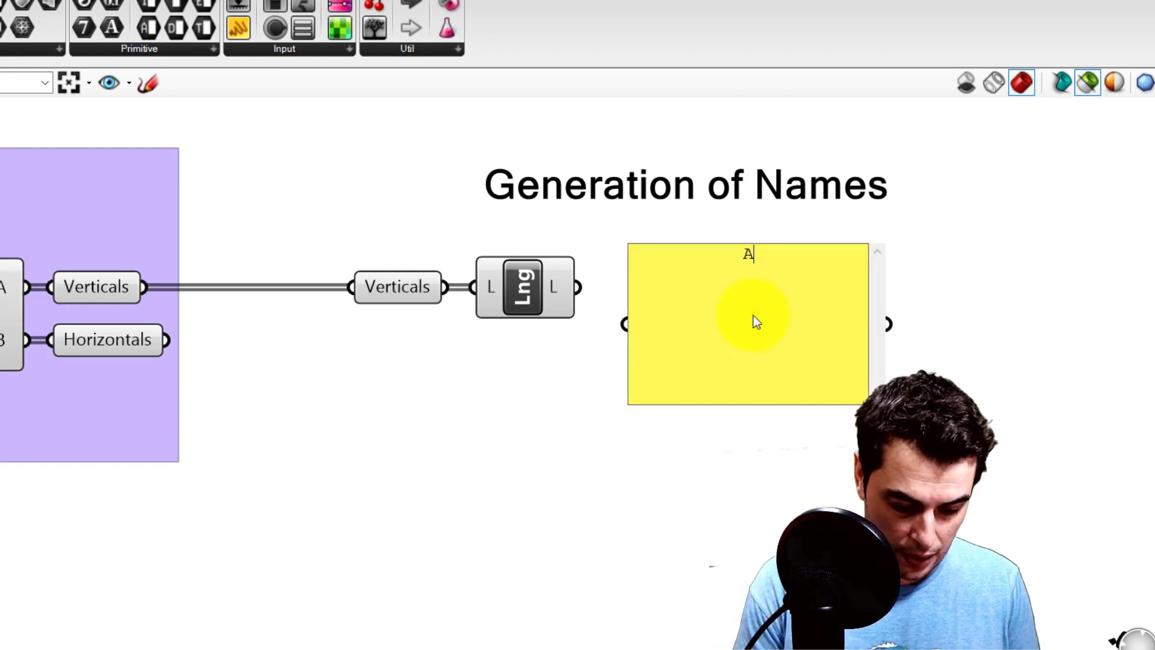
{"action": "type", "text": "BCD"}
{"action": "key", "text": "BackSpace"}
{"action": "key", "text": "BackSpace"}
{"action": "key", "text": "BackSpace"}
{"action": "key", "text": "BackSpace"}
Step: Fill the panel with the letters A to G on separate lines, then narrow it and move it below the component row
{"action": "type", "text": "A"}
{"action": "key", "text": "Return"}
{"action": "type", "text": "B"}
{"action": "key", "text": "Return"}
{"action": "type", "text": "C"}
{"action": "key", "text": "Return"}
{"action": "type", "text": "D"}
{"action": "key", "text": "Return"}
{"action": "type", "text": "E"}
{"action": "key", "text": "Return"}
{"action": "type", "text": "F"}
{"action": "key", "text": "Return"}
{"action": "type", "text": "G"}
{"action": "key", "text": "Return"}
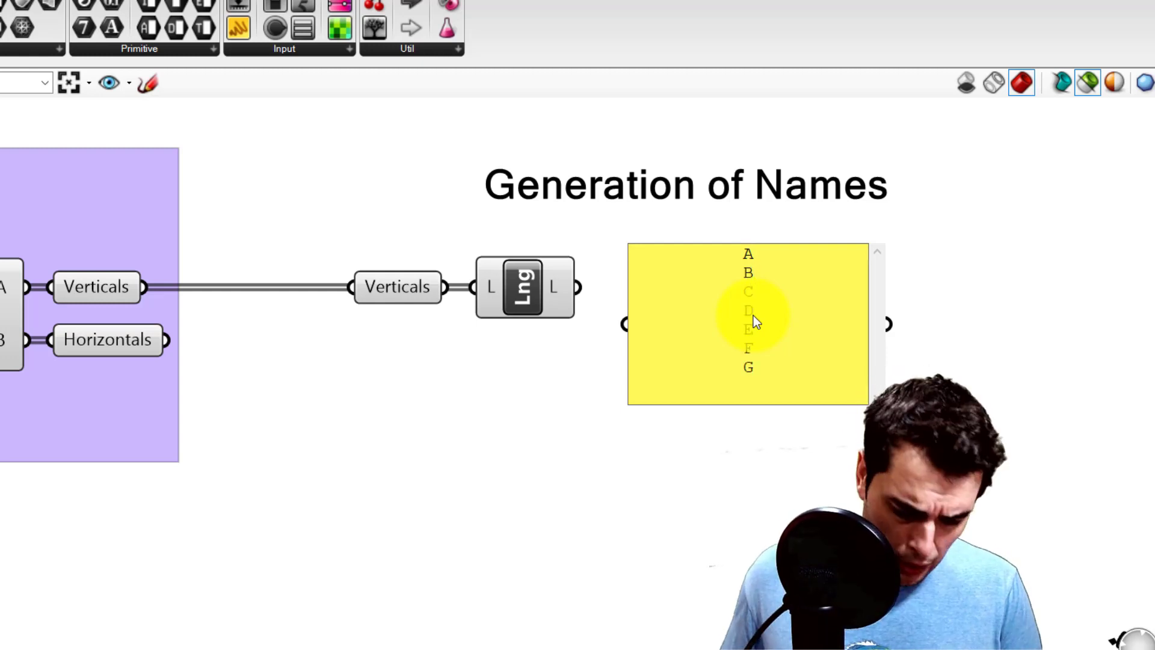
{"action": "left_click", "coordinate": [692, 484]}
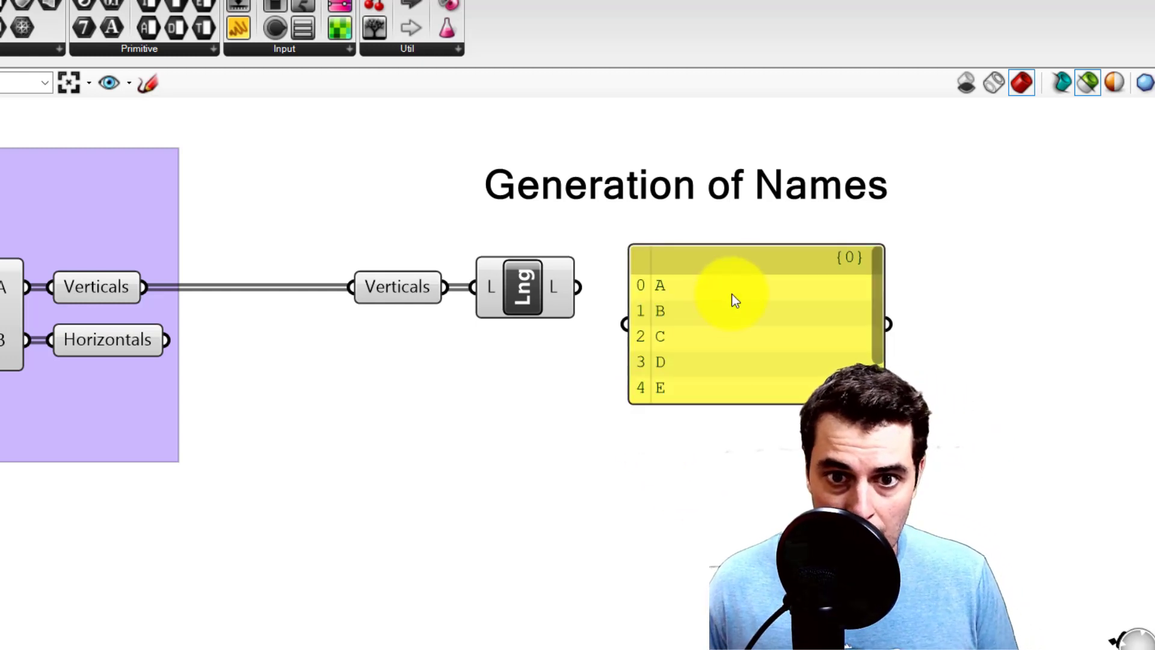
{"action": "left_click_drag", "start_coordinate": [883, 362], "coordinate": [639, 418]}
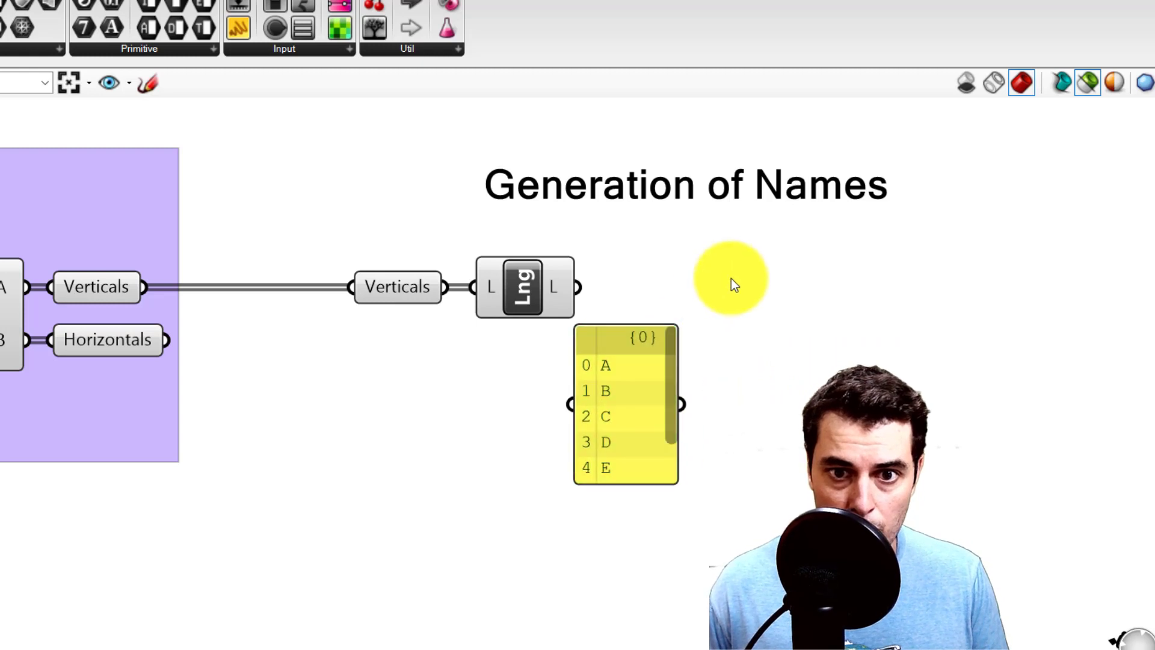
Step: Add a Series component beside List Length and reposition the letters panel below it
{"action": "double_click", "coordinate": [731, 278]}
{"action": "type", "text": "ser"}
{"action": "left_click", "coordinate": [710, 262]}
{"action": "left_click_drag", "start_coordinate": [710, 294], "coordinate": [671, 302]}
{"action": "left_click_drag", "start_coordinate": [645, 368], "coordinate": [655, 387]}
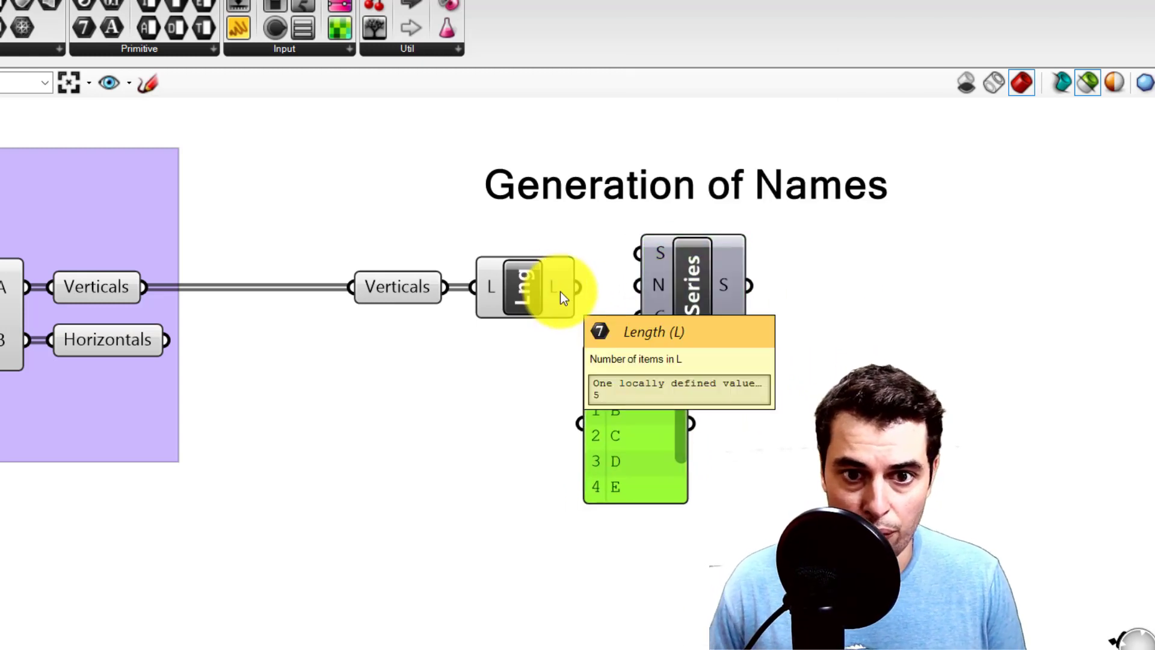
Step: Lengthen the letters panel and wire the List Length output into the Count input of Series
{"action": "mouse_move", "coordinate": [560, 292]}
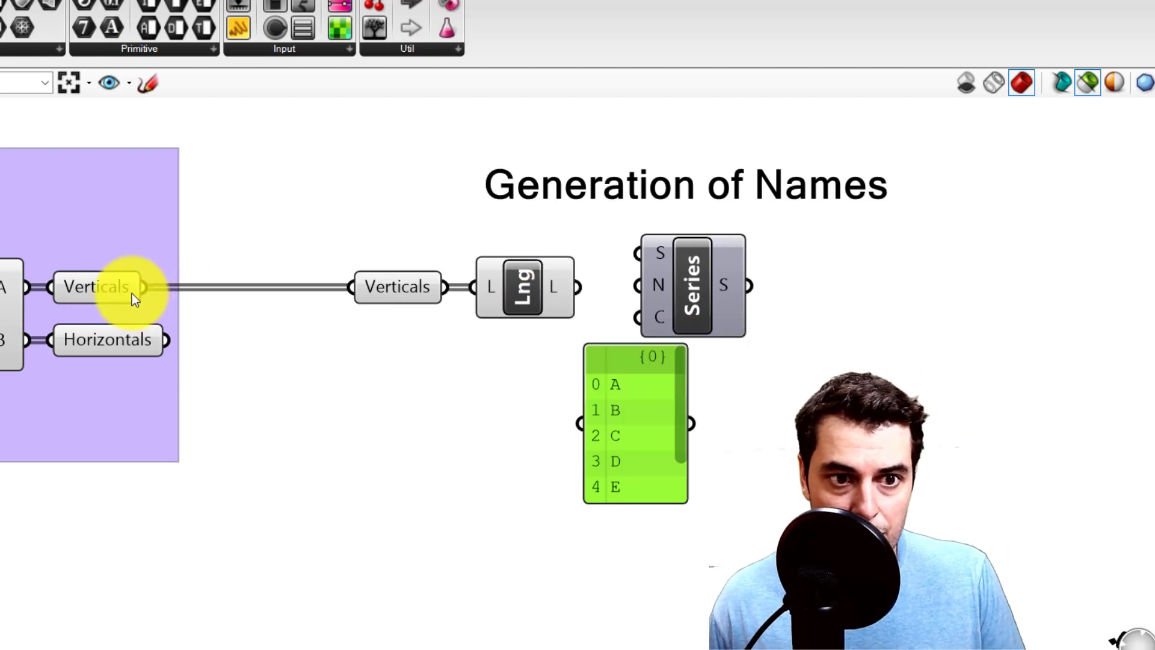
{"action": "mouse_move", "coordinate": [132, 294]}
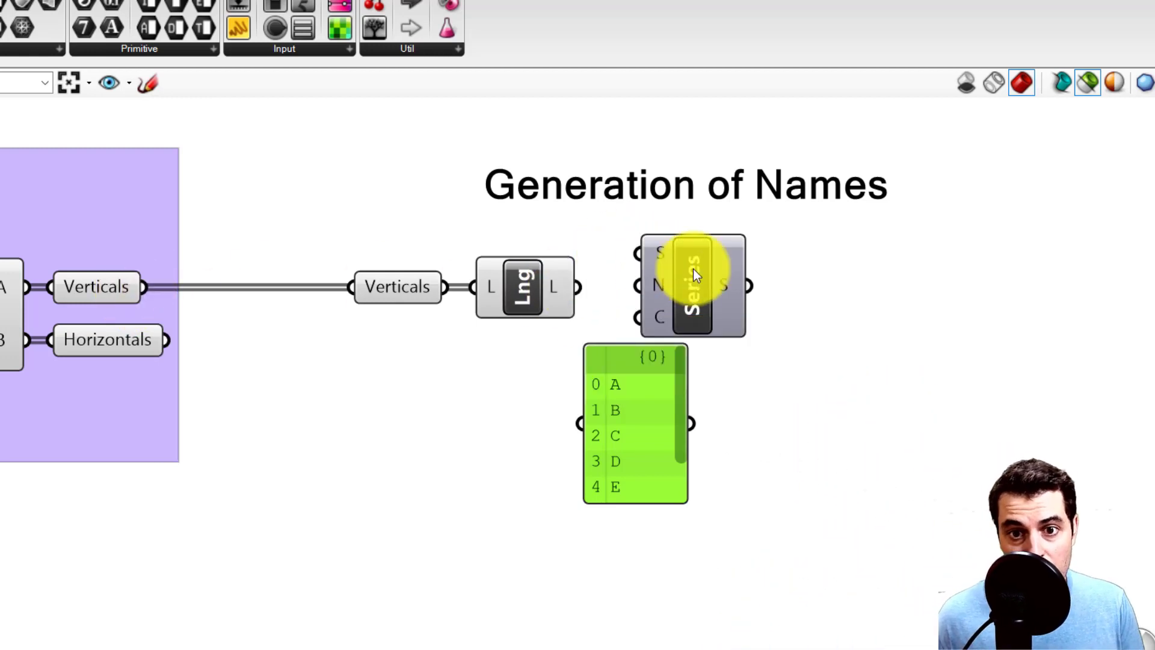
{"action": "mouse_move", "coordinate": [693, 268]}
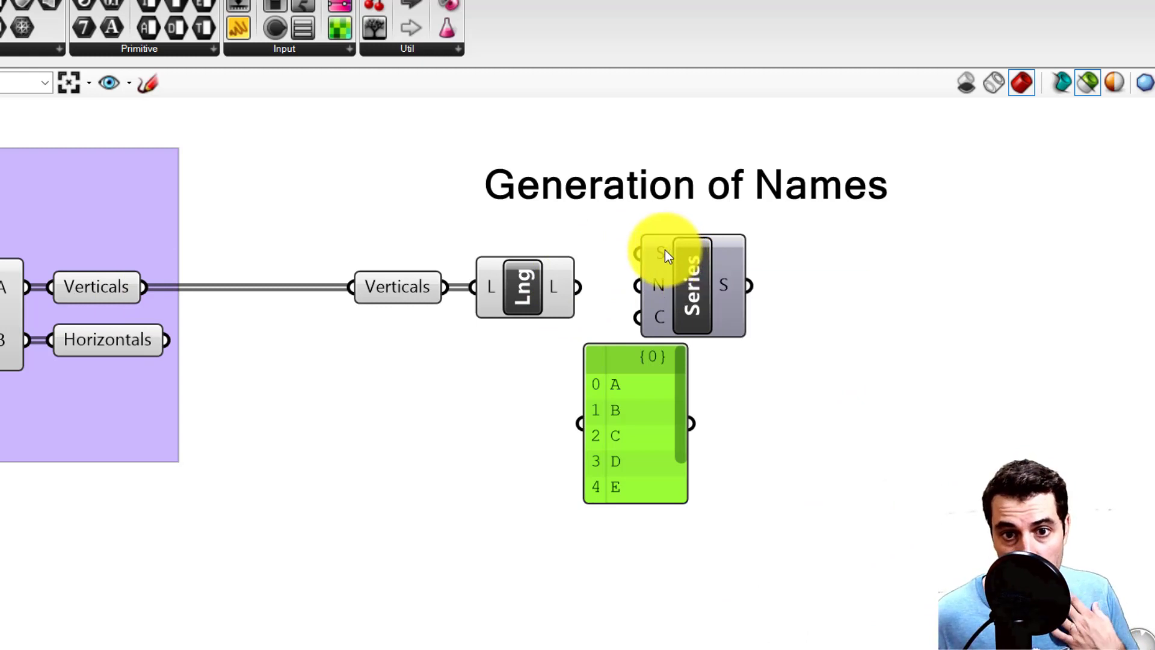
{"action": "mouse_move", "coordinate": [664, 250]}
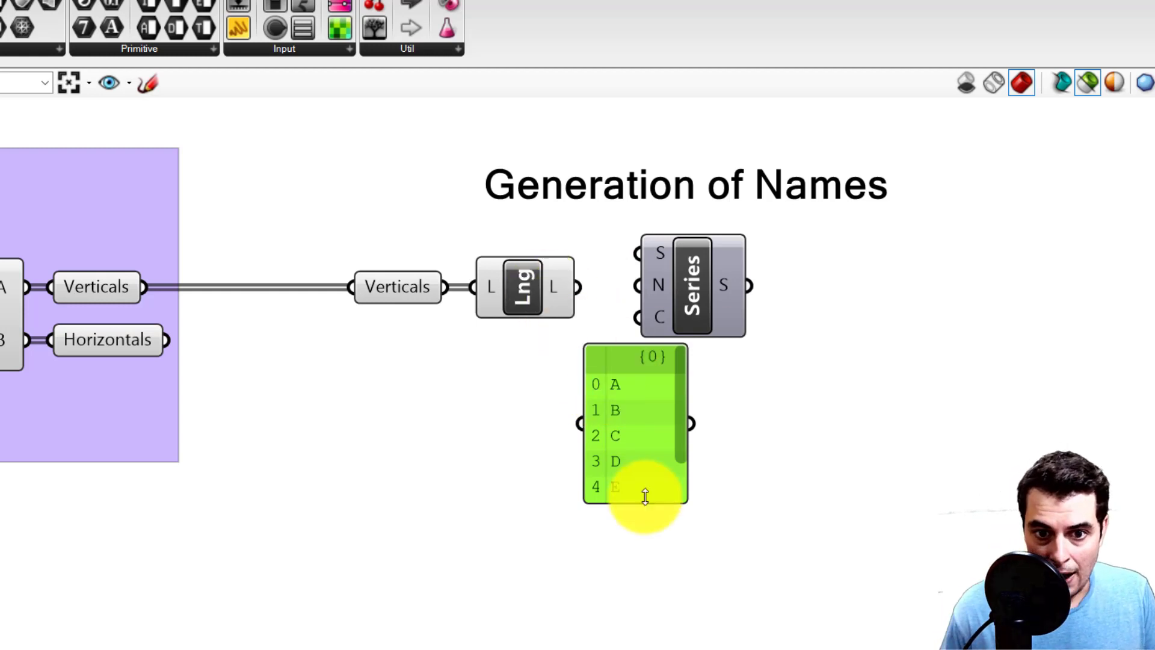
{"action": "left_click_drag", "start_coordinate": [640, 498], "coordinate": [640, 532]}
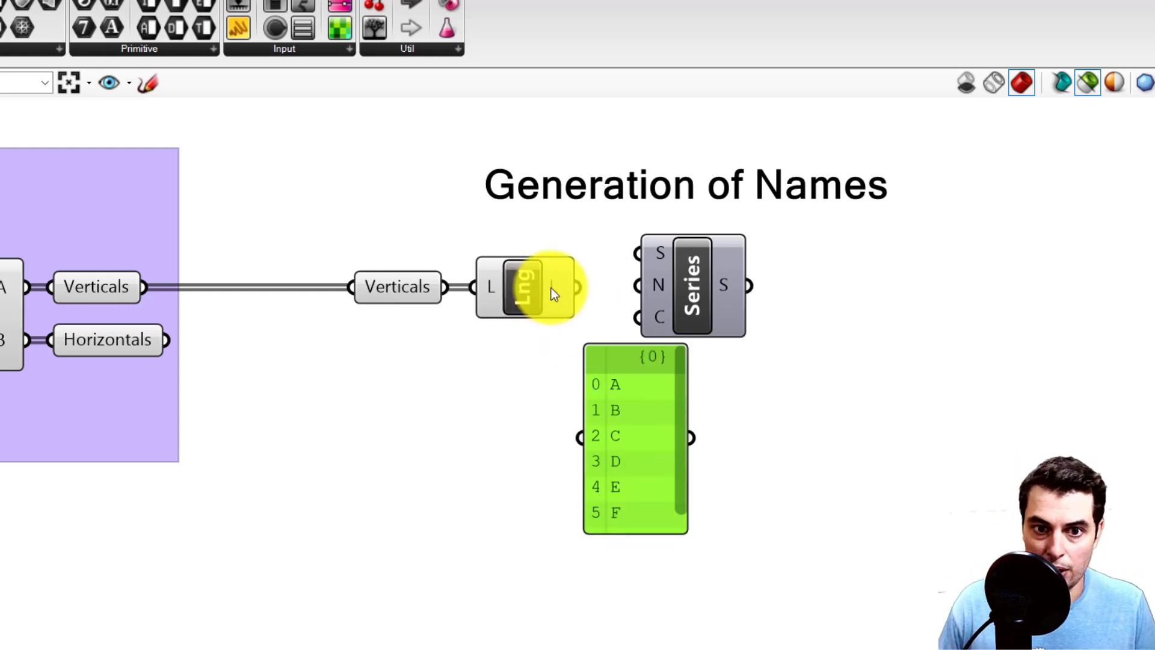
{"action": "left_click_drag", "start_coordinate": [551, 287], "coordinate": [670, 316]}
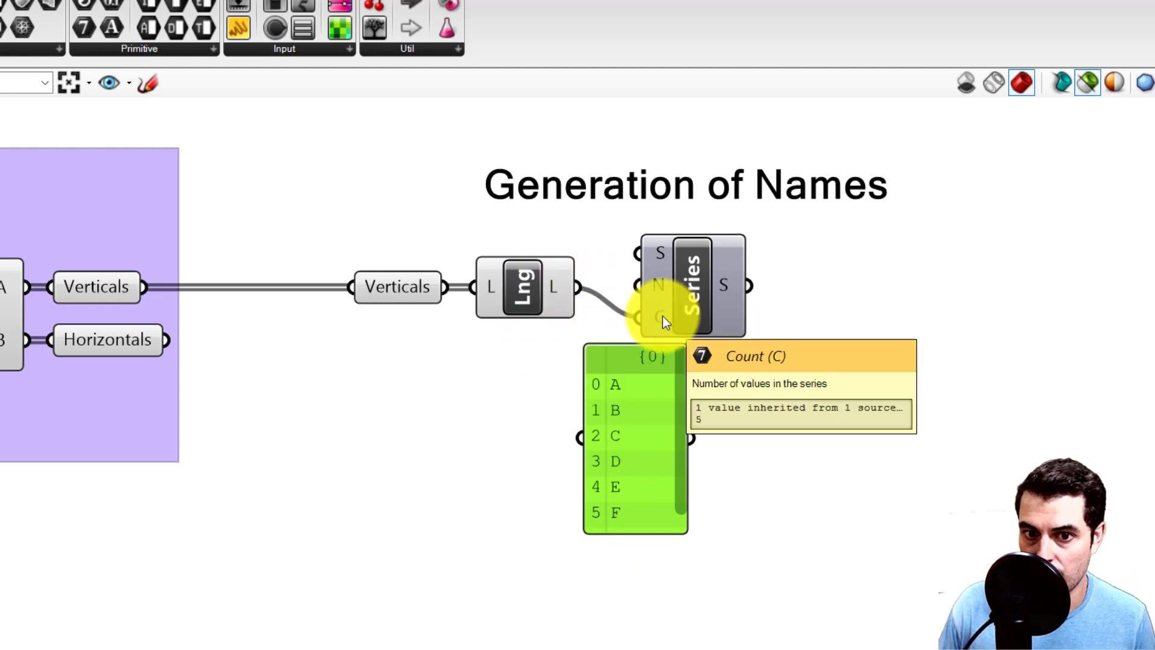
Step: Add a List Item component, feeding the letters panel into its List input and the Series output into its index input
{"action": "mouse_move", "coordinate": [727, 280]}
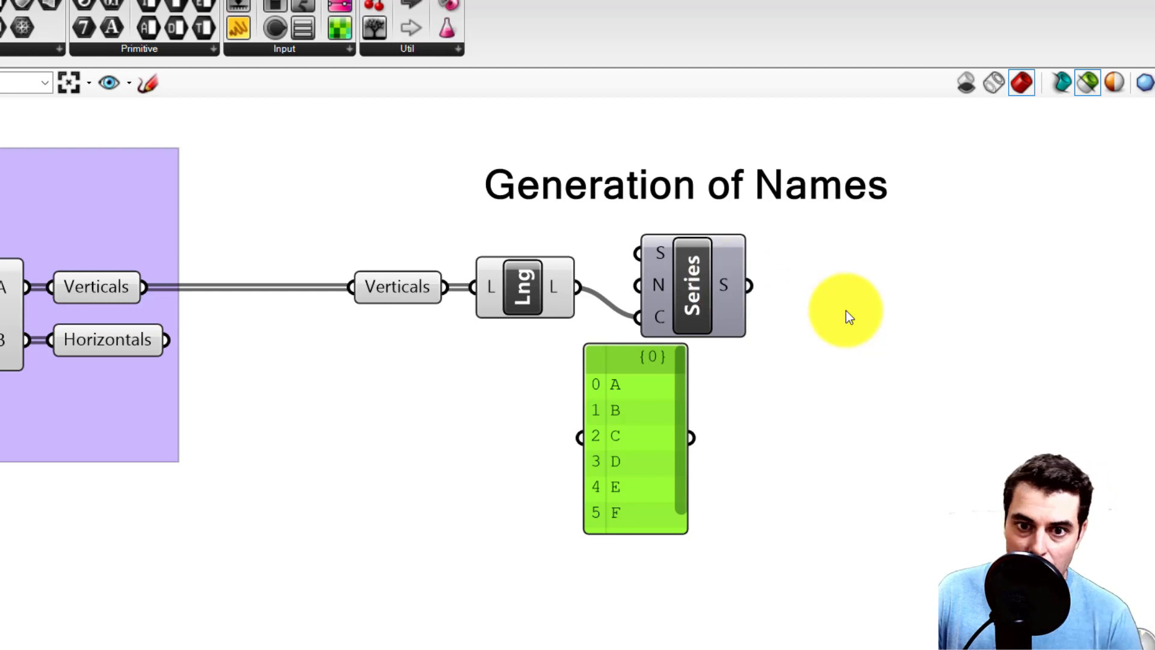
{"action": "double_click", "coordinate": [845, 310]}
{"action": "type", "text": "list item"}
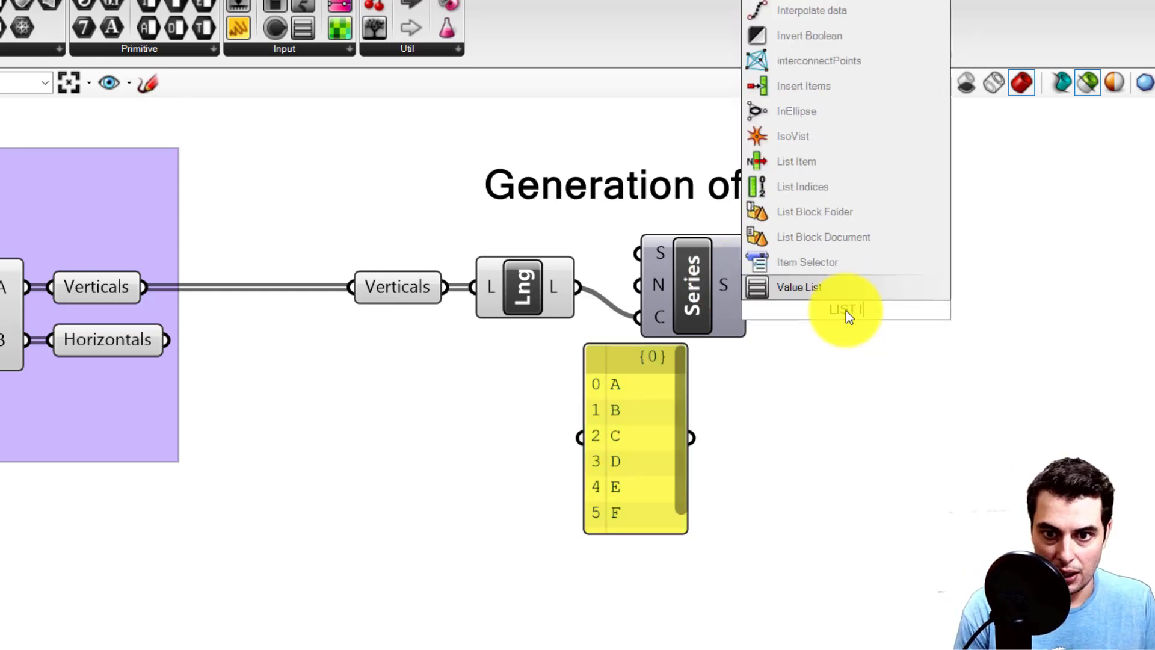
{"action": "left_click", "coordinate": [847, 282]}
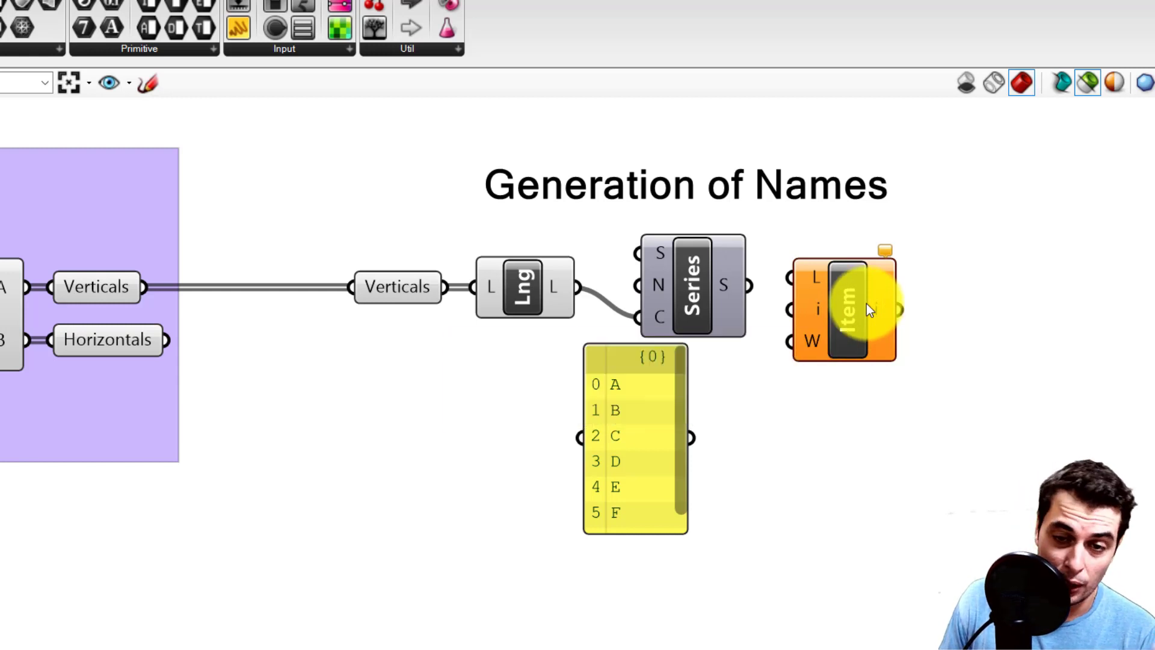
{"action": "left_click", "coordinate": [836, 283]}
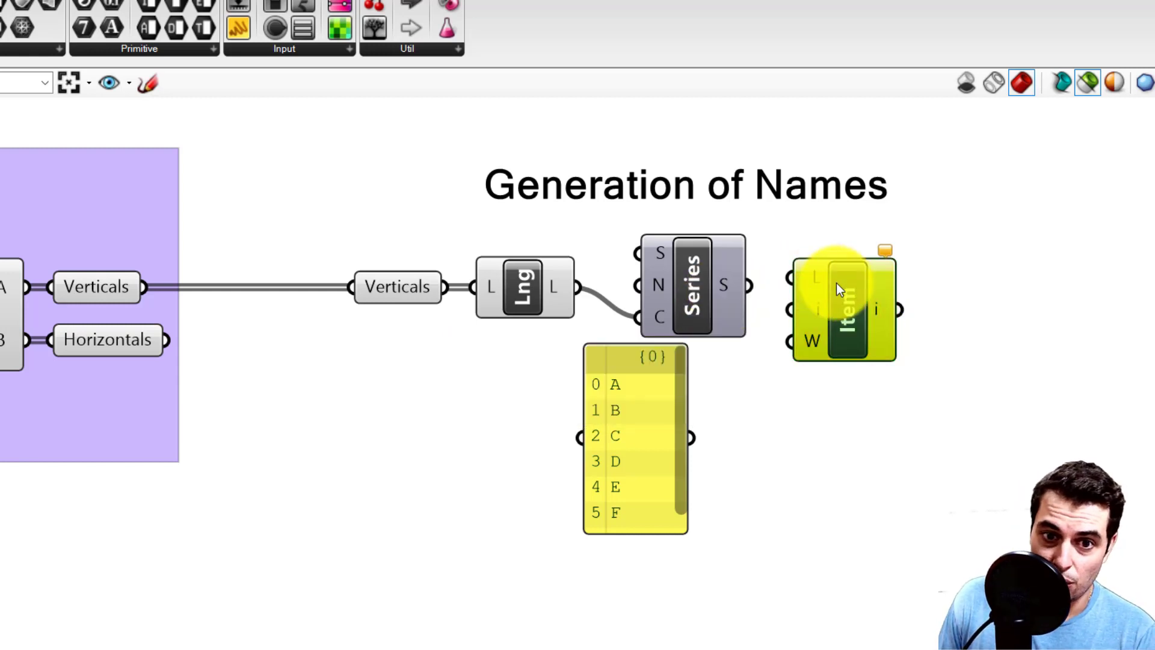
{"action": "left_click_drag", "start_coordinate": [839, 289], "coordinate": [840, 281]}
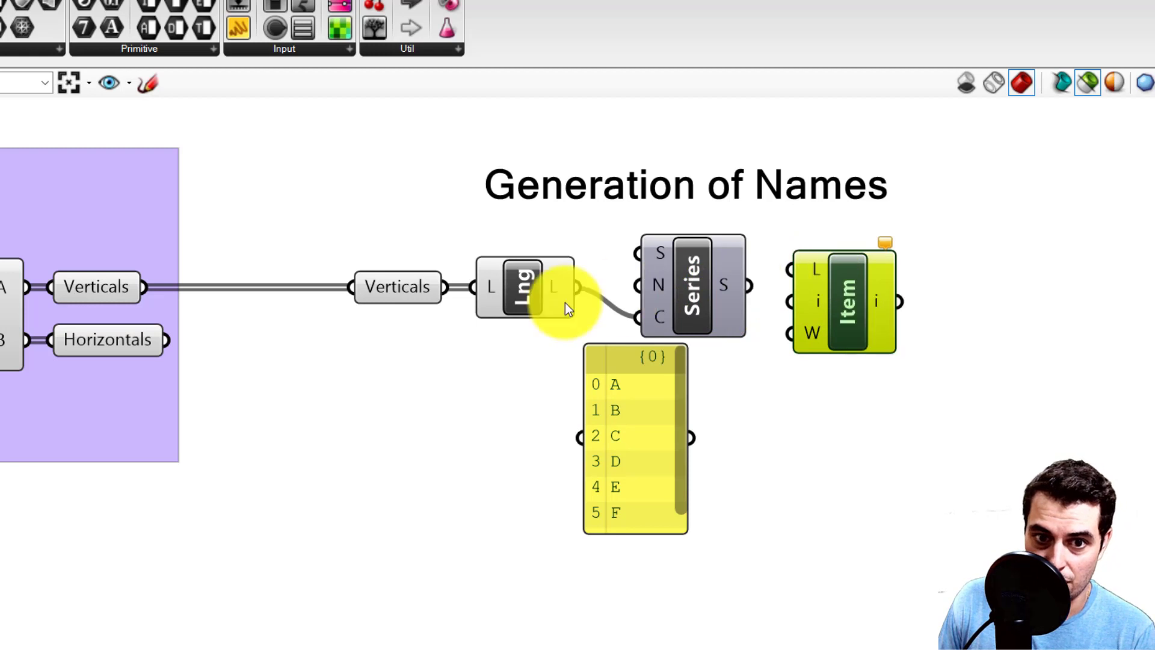
{"action": "left_click_drag", "start_coordinate": [691, 437], "coordinate": [791, 269]}
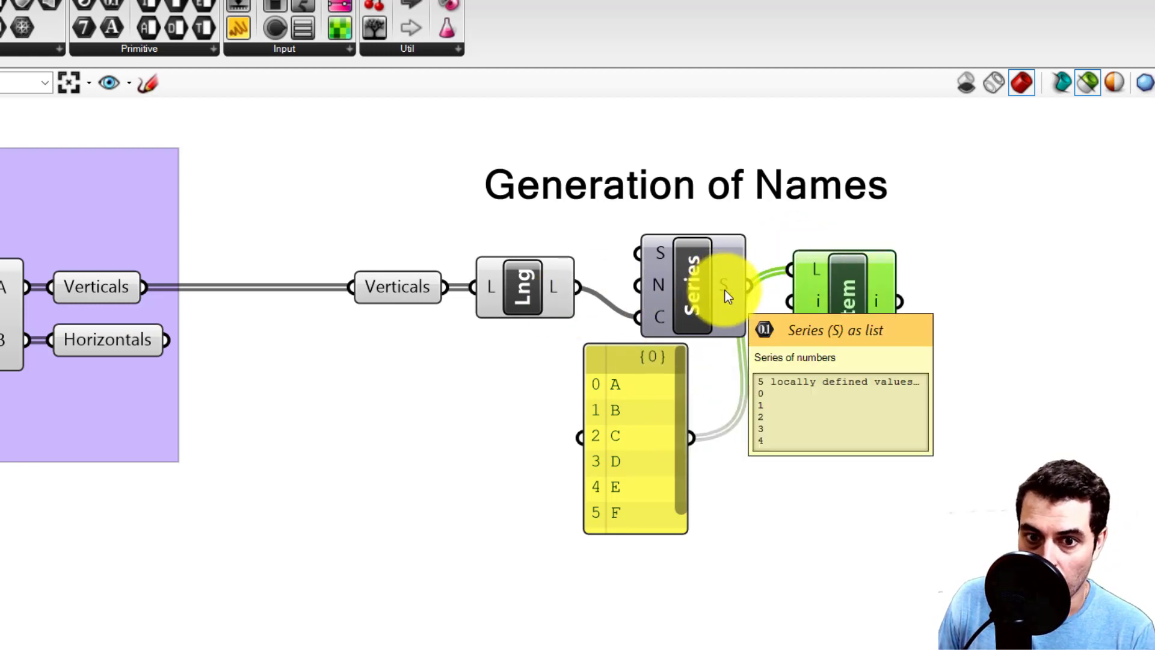
{"action": "left_click_drag", "start_coordinate": [725, 290], "coordinate": [792, 301]}
Step: Place a copy of the letters panel beyond the List Item component and clear its text
{"action": "left_click", "coordinate": [662, 394]}
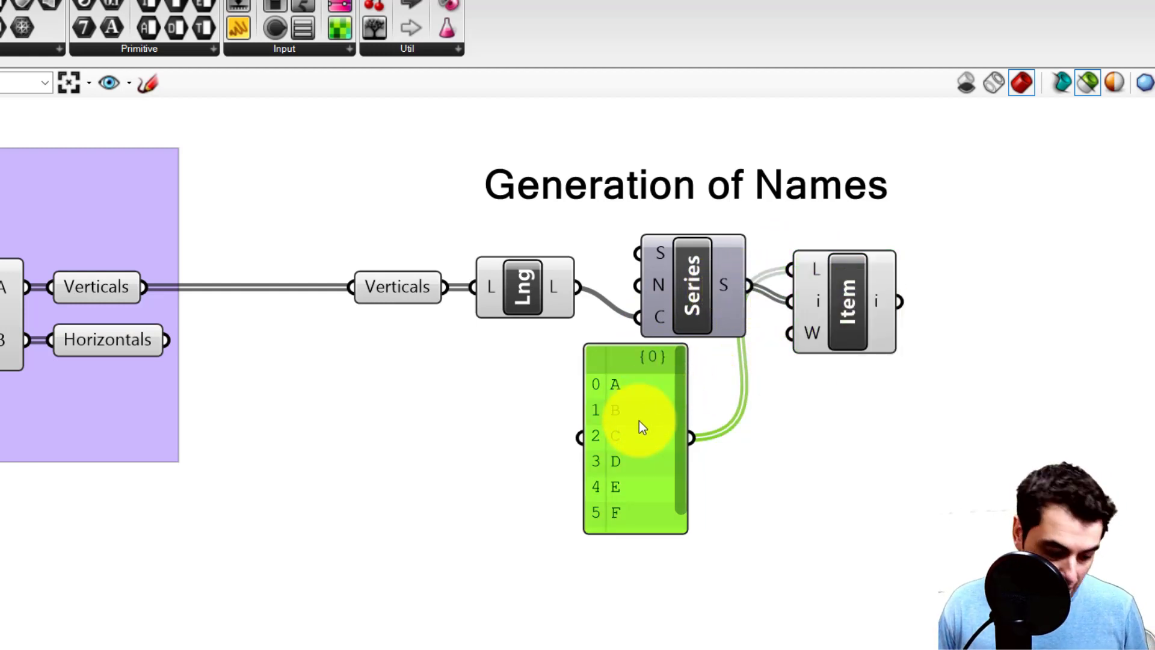
{"action": "key", "text": "ctrl+c"}
{"action": "key", "text": "ctrl+v"}
{"action": "left_click_drag", "start_coordinate": [643, 432], "coordinate": [996, 345]}
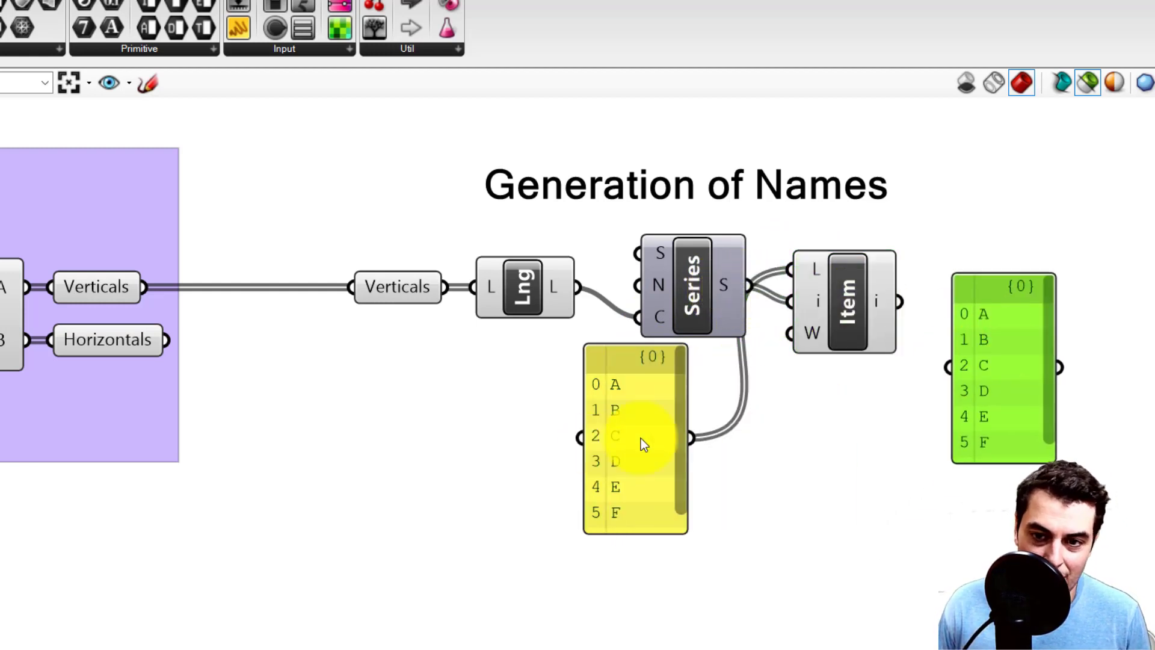
{"action": "double_click", "coordinate": [985, 345]}
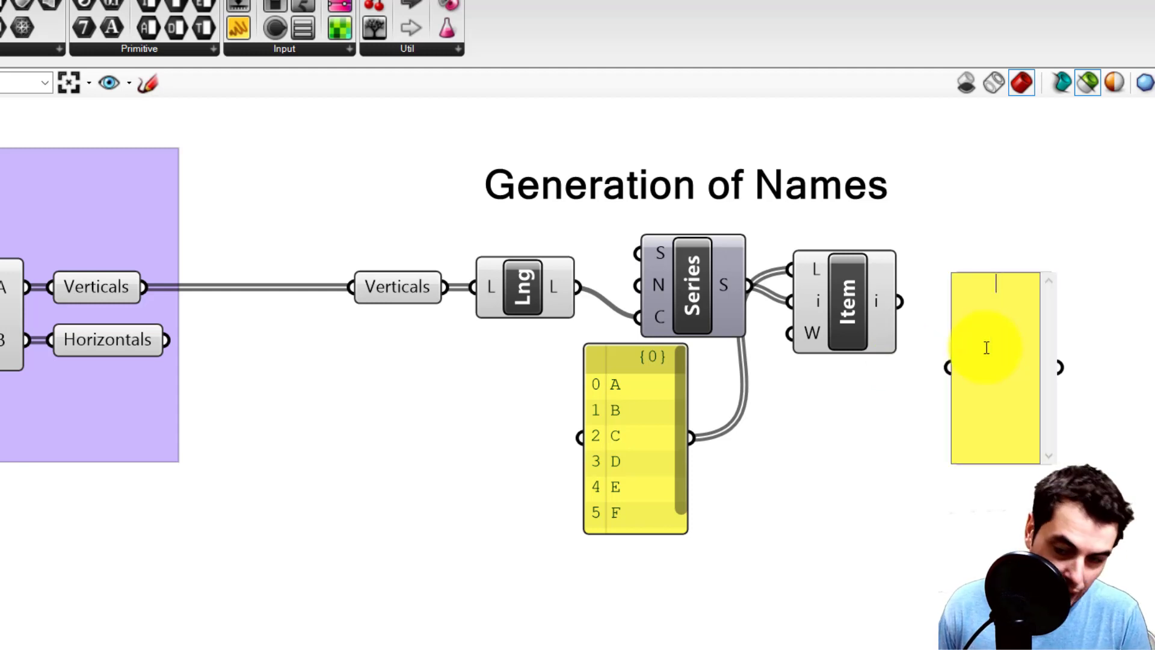
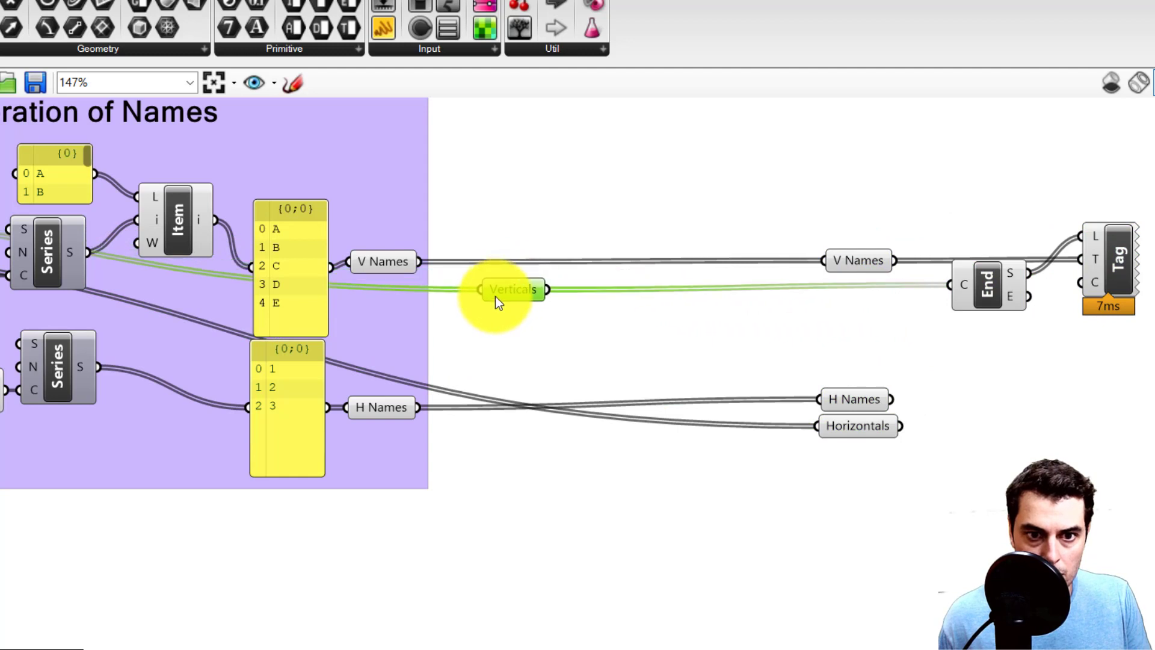
Step: Shift the name-tagging components farther from the "Generation of Names" group and place a linked copy of Horizontals below the nearer Verticals parameter
{"action": "left_click_drag", "start_coordinate": [1149, 476], "coordinate": [1049, 268]}
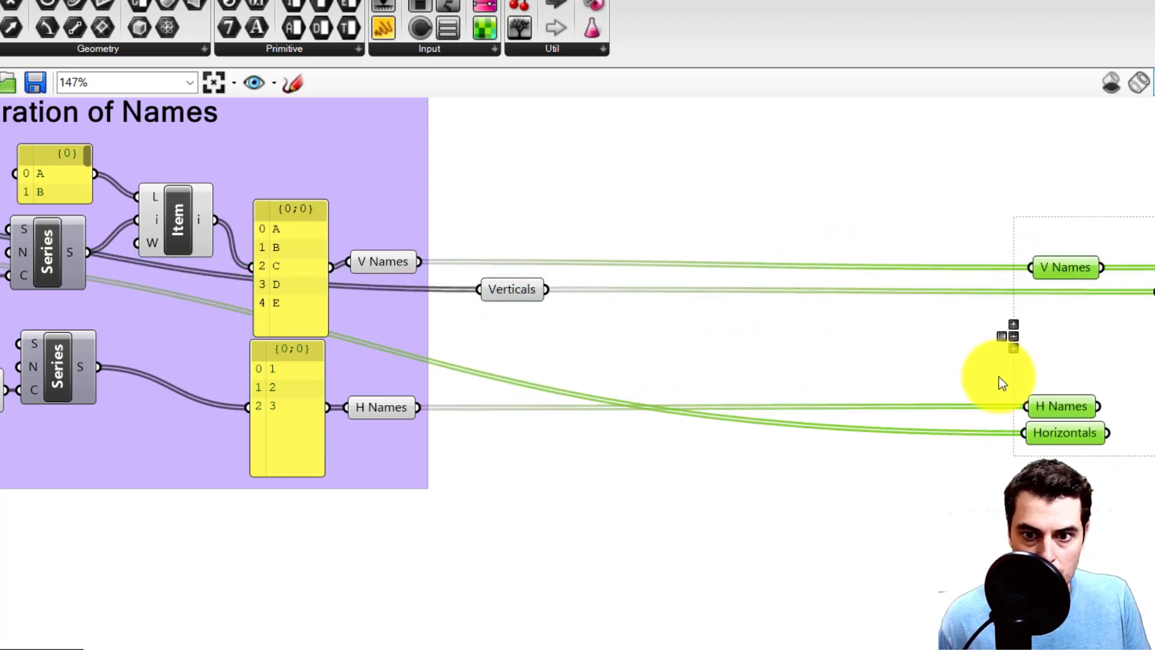
{"action": "left_click", "coordinate": [1055, 446]}
{"action": "left_click", "coordinate": [1076, 437]}
{"action": "left_click_drag", "start_coordinate": [1081, 449], "coordinate": [511, 440], "text": "alt"}
{"action": "left_click", "coordinate": [513, 298]}
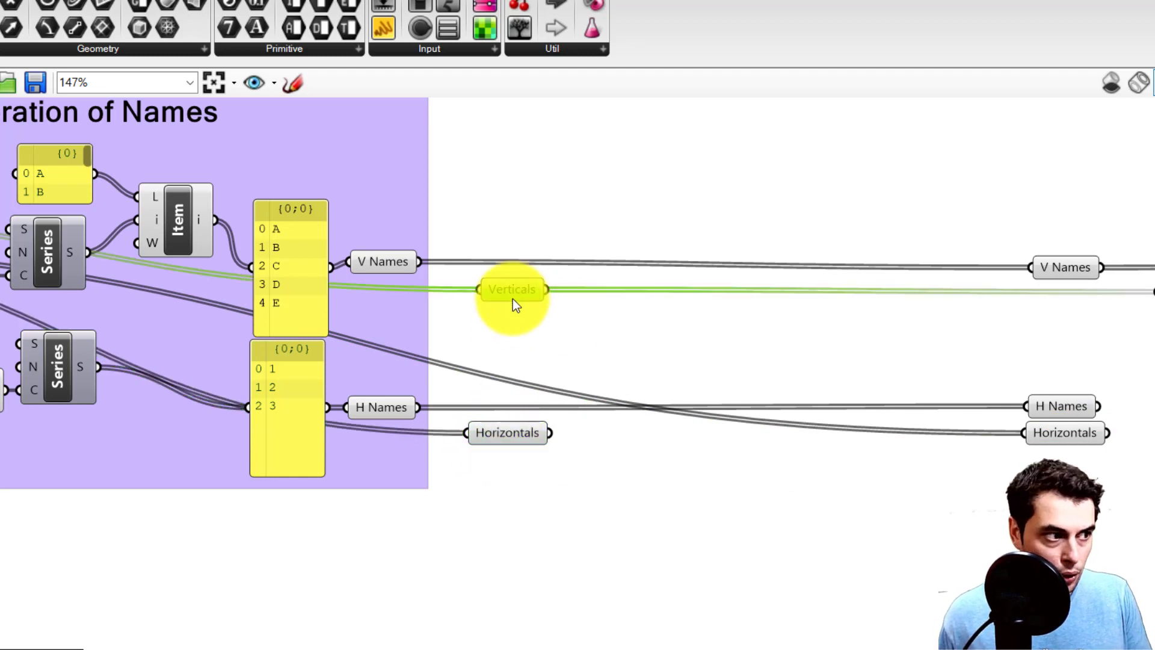
Step: Add a Point On Curve component beside the Verticals parameter nearest the "Generation of Names" group
{"action": "scroll", "coordinate": [517, 297], "scroll_direction": "up", "scroll_amount": 3}
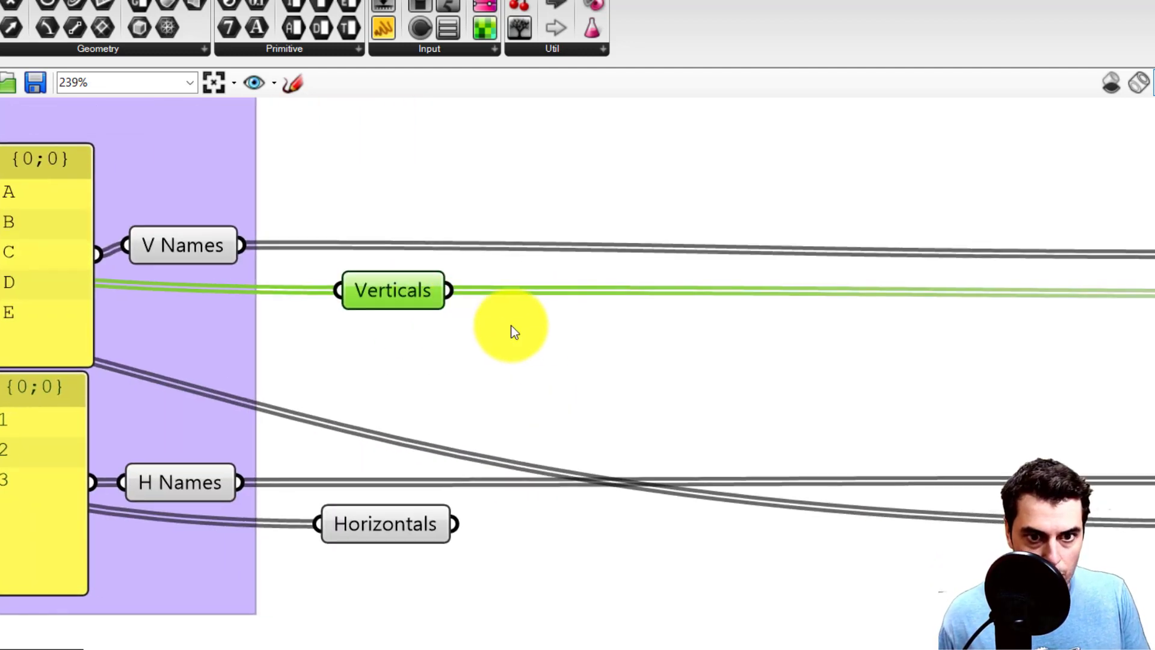
{"action": "double_click", "coordinate": [558, 330]}
{"action": "scroll", "coordinate": [806, 225], "scroll_direction": "down", "scroll_amount": 5}
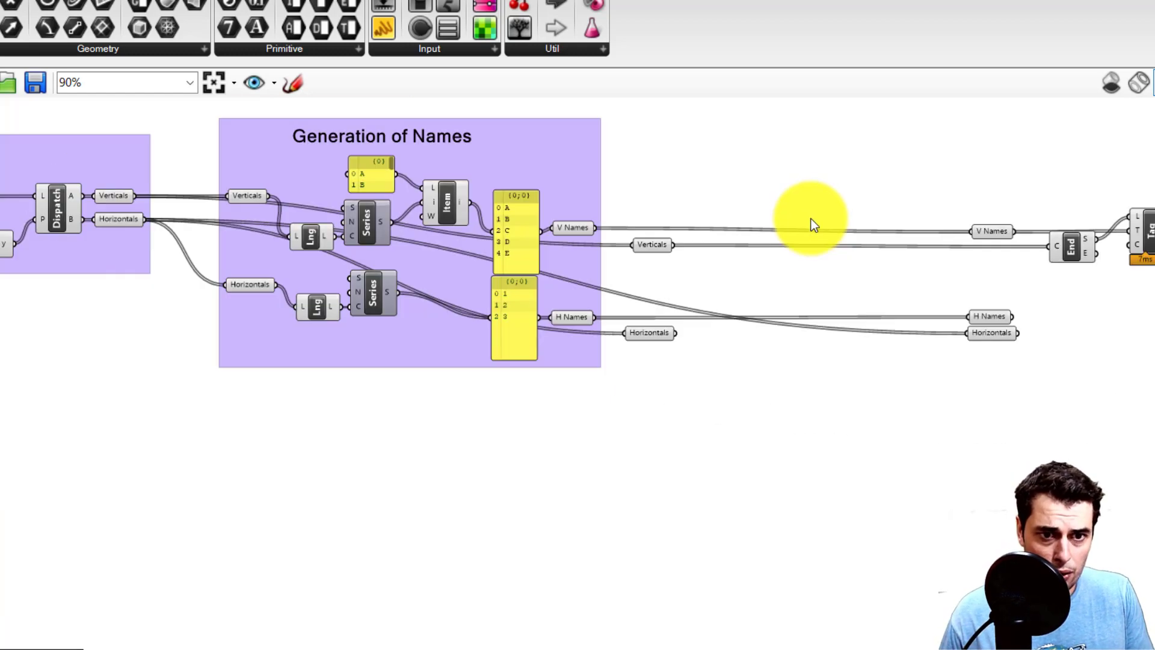
{"action": "right_click_drag", "start_coordinate": [157, 206], "coordinate": [439, 226]}
{"action": "scroll", "coordinate": [904, 271], "scroll_direction": "up", "scroll_amount": 5}
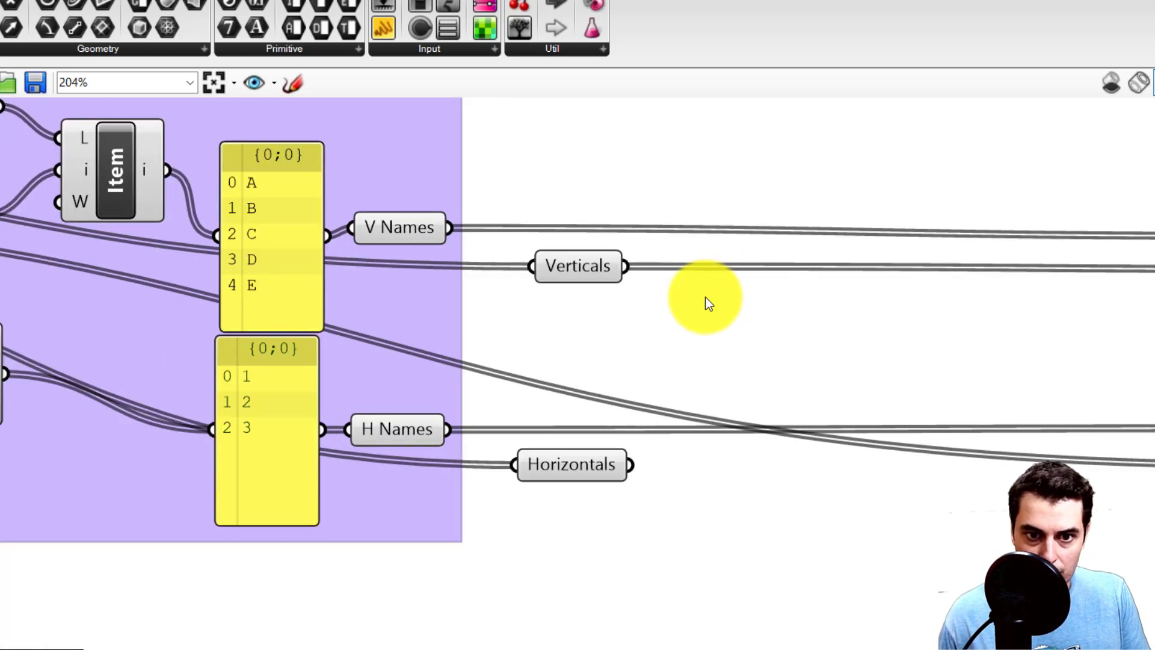
{"action": "double_click", "coordinate": [705, 297]}
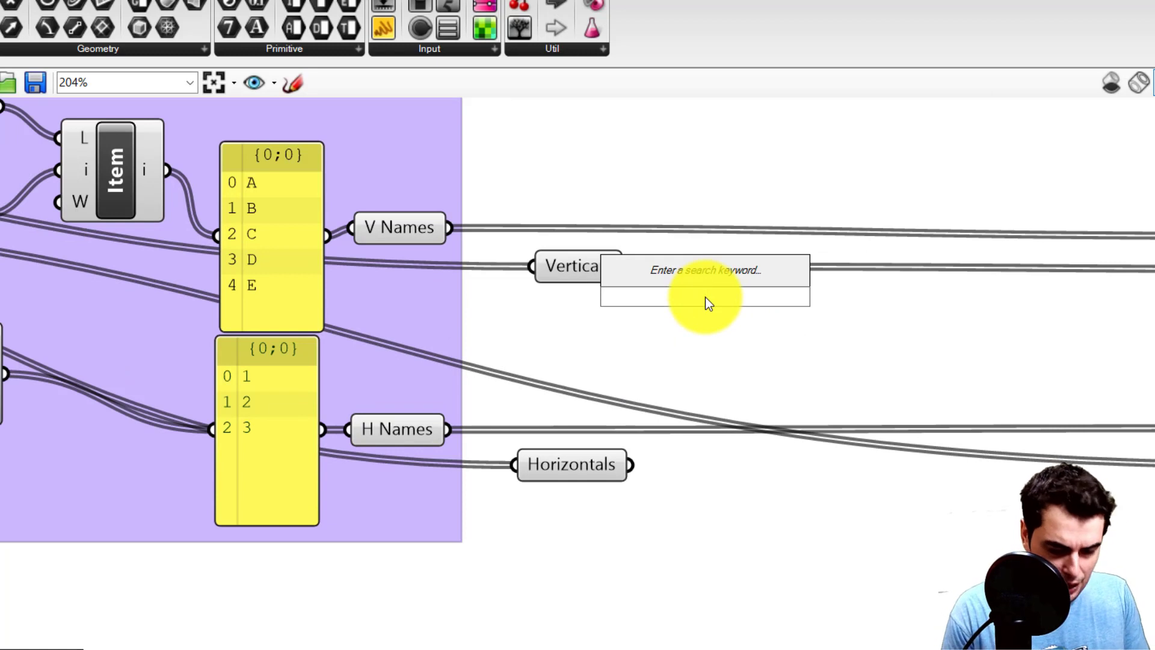
{"action": "type", "text": "pint"}
{"action": "key", "text": "BackSpace"}
{"action": "key", "text": "BackSpace"}
{"action": "key", "text": "BackSpace"}
{"action": "type", "text": "oin o"}
{"action": "key", "text": "BackSpace"}
{"action": "key", "text": "BackSpace"}
{"action": "type", "text": "t"}
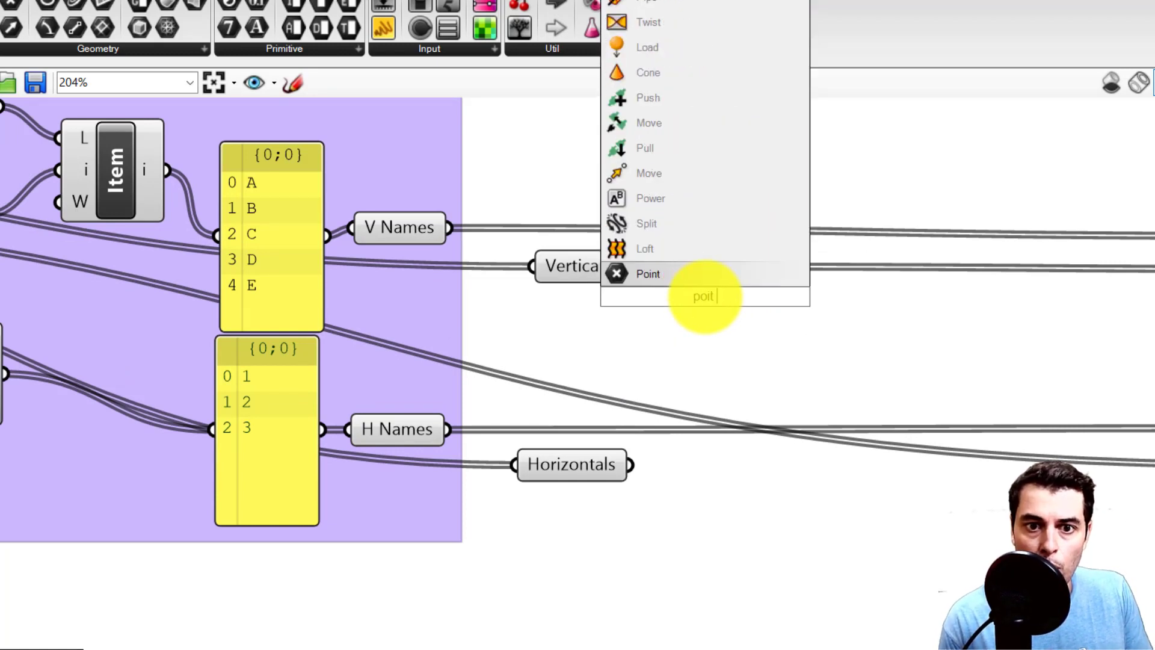
{"action": "key", "text": "BackSpace"}
{"action": "type", "text": "nt on curve"}
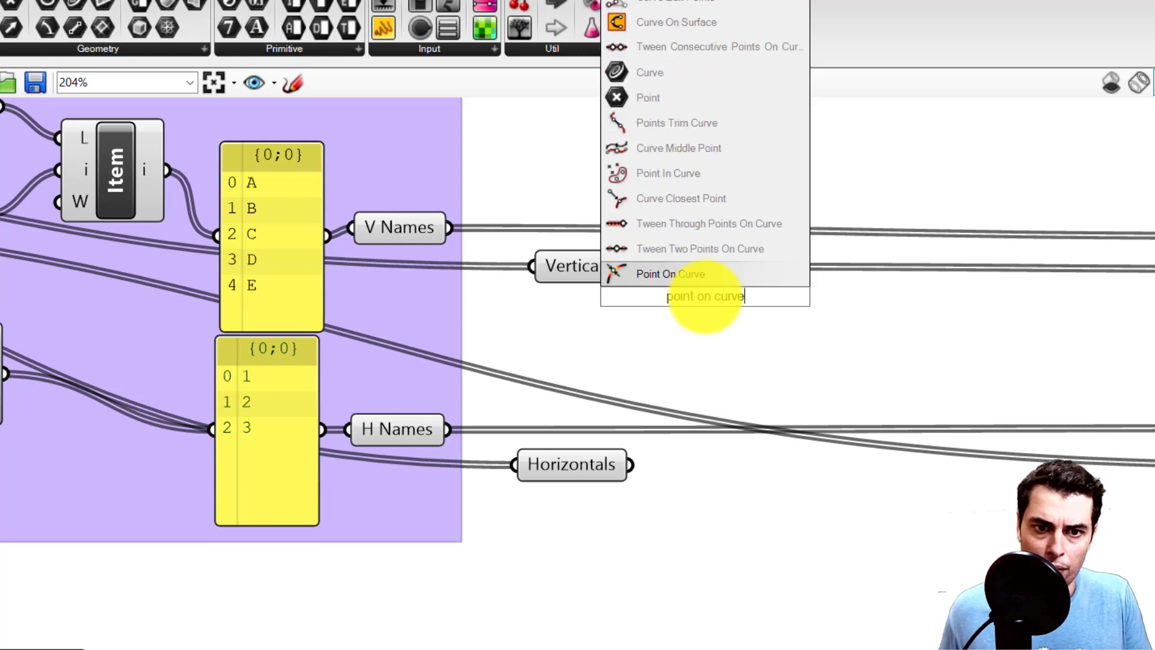
{"action": "left_click", "coordinate": [684, 272]}
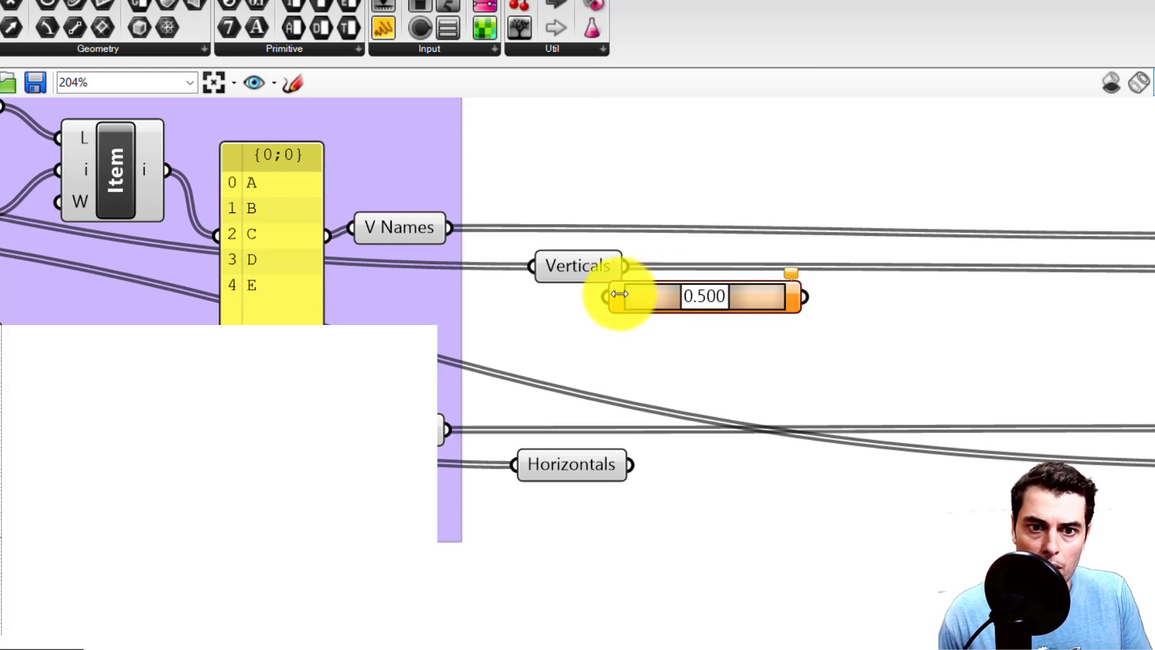
Step: Feed Verticals into the Point On Curve component at 0.500 and preview the resulting midpoints
{"action": "left_click_drag", "start_coordinate": [629, 267], "coordinate": [673, 296]}
{"action": "right_click_drag", "start_coordinate": [699, 307], "coordinate": [538, 290]}
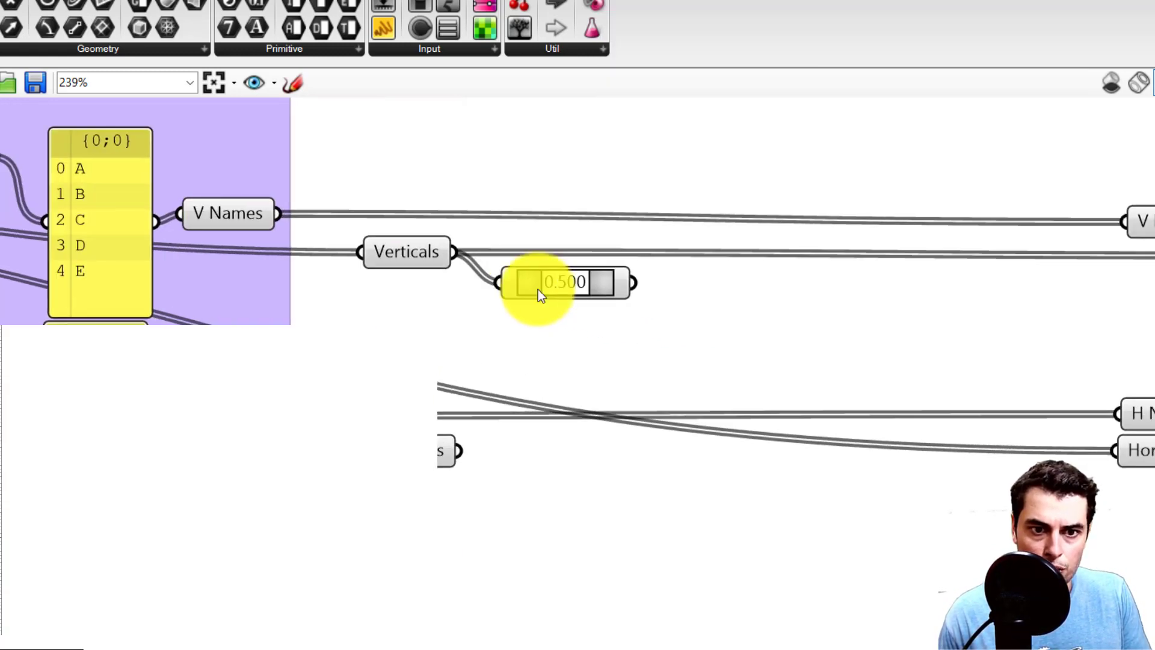
{"action": "scroll", "coordinate": [532, 283], "scroll_direction": "up", "scroll_amount": 2}
{"action": "left_click", "coordinate": [385, 256], "text": "shift"}
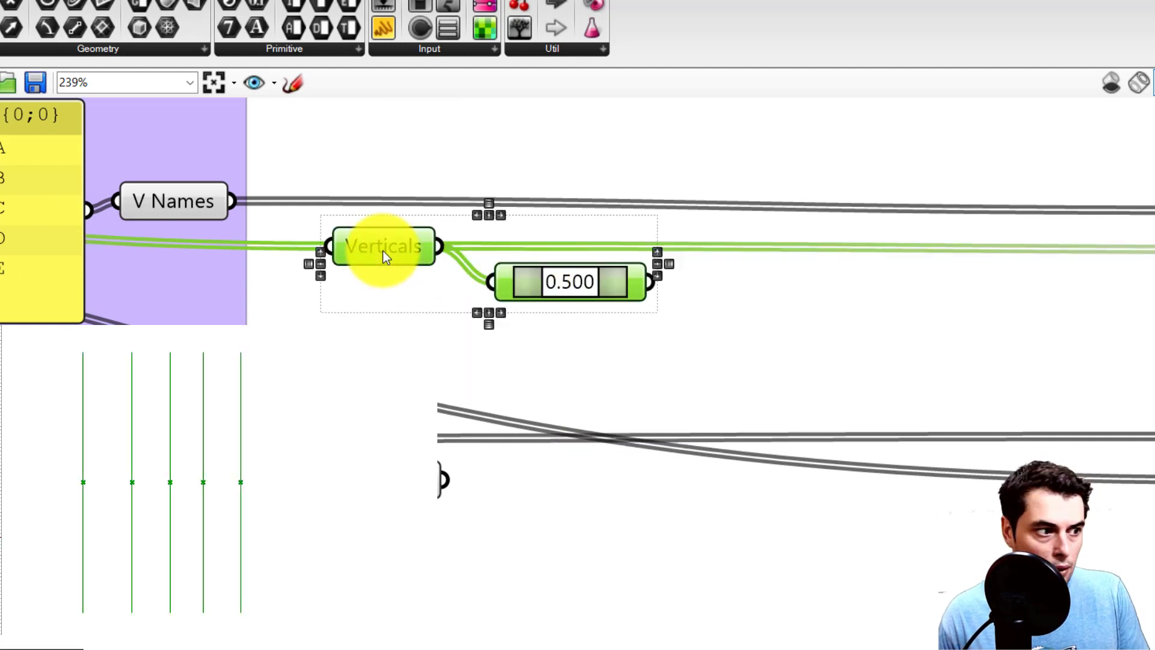
{"action": "left_click", "coordinate": [730, 291]}
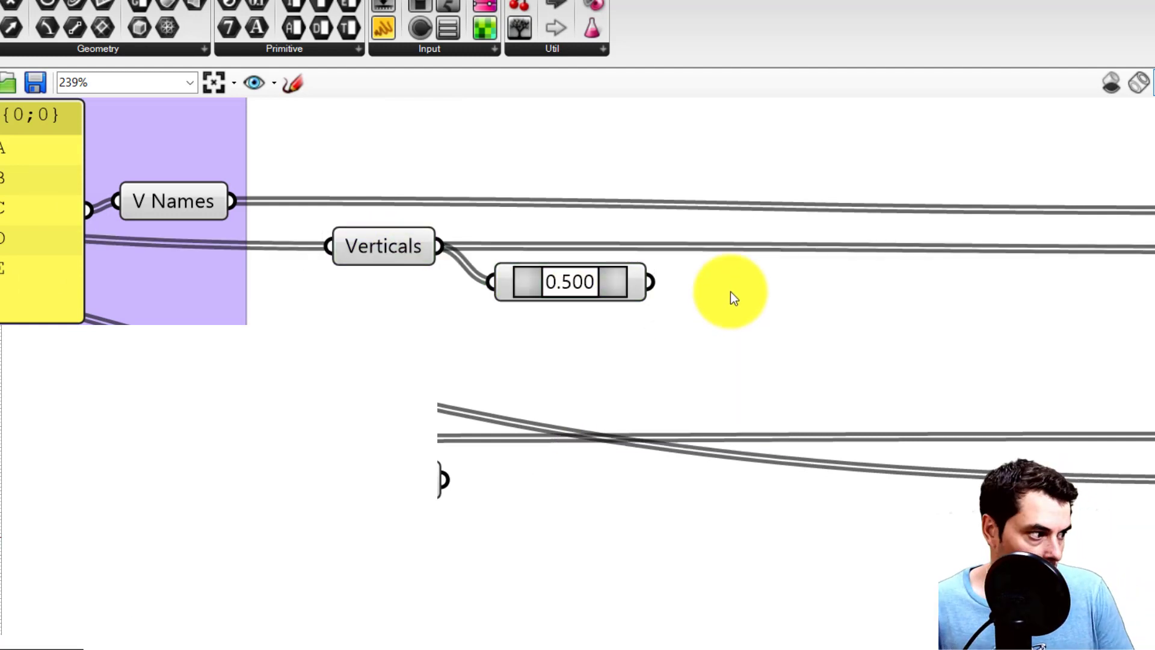
{"action": "left_click", "coordinate": [616, 295]}
{"action": "left_click", "coordinate": [727, 290]}
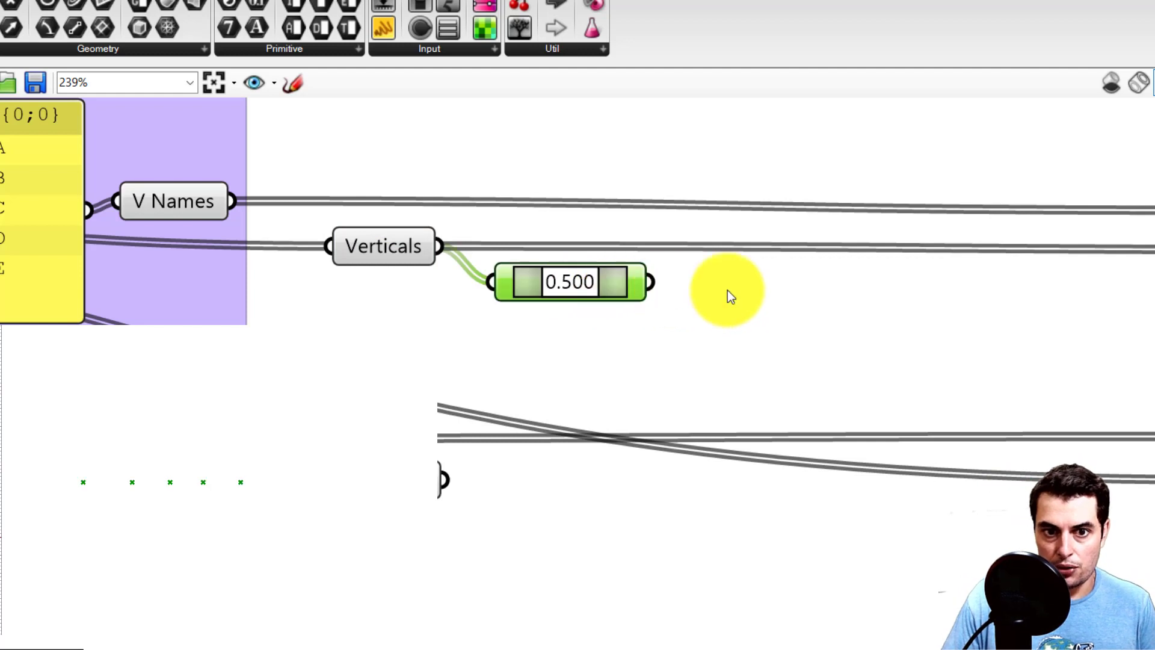
Step: Add a Deconstruct point component after Point On Curve and feed the midpoints into its P input
{"action": "double_click", "coordinate": [727, 290]}
{"action": "type", "text": "decon"}
{"action": "left_click", "coordinate": [699, 267]}
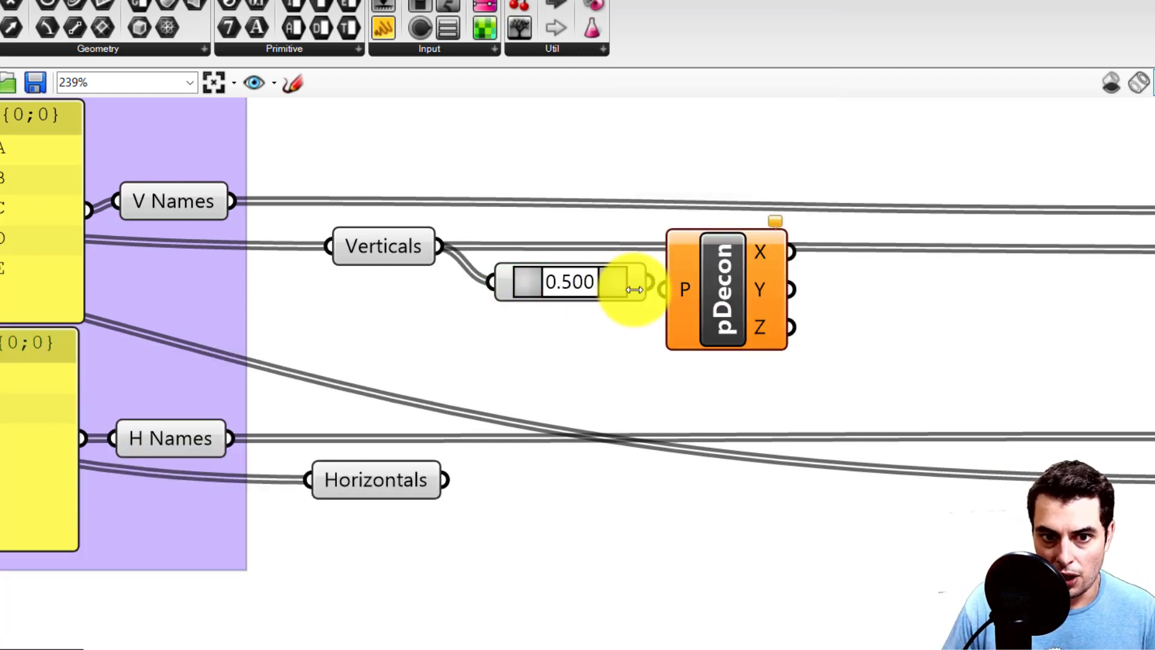
{"action": "left_click_drag", "start_coordinate": [663, 292], "coordinate": [650, 282]}
{"action": "left_click_drag", "start_coordinate": [750, 294], "coordinate": [778, 288]}
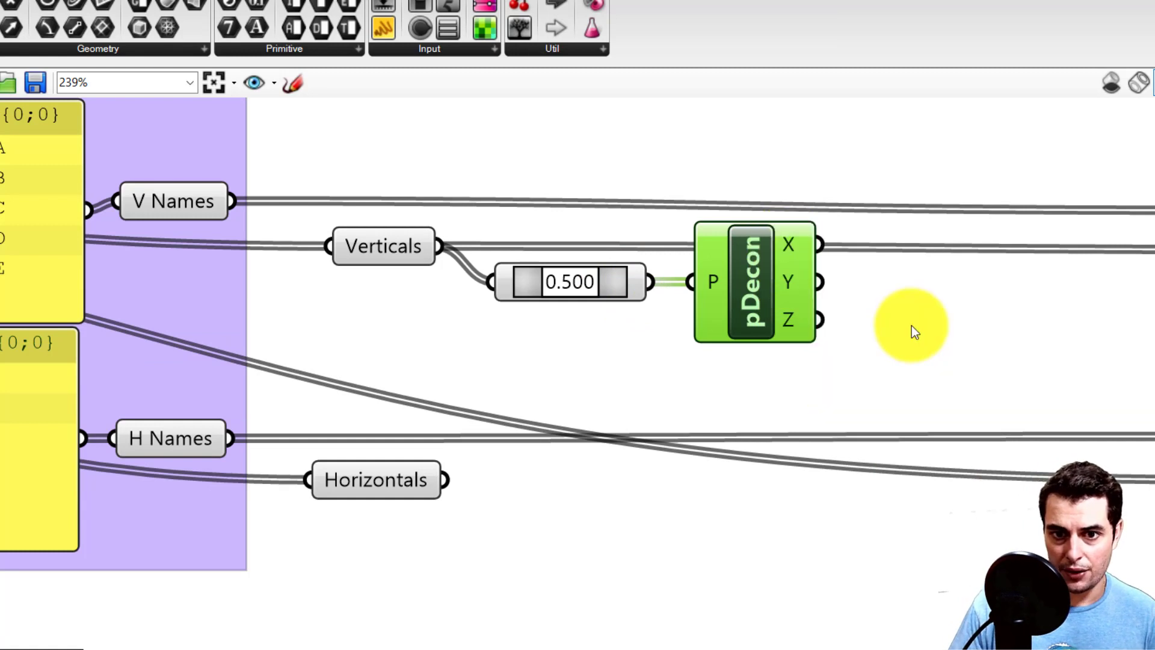
Step: Add a Sort List component, wiring the deconstructed X output into K and Verticals into A
{"action": "double_click", "coordinate": [911, 327]}
{"action": "type", "text": "sort"}
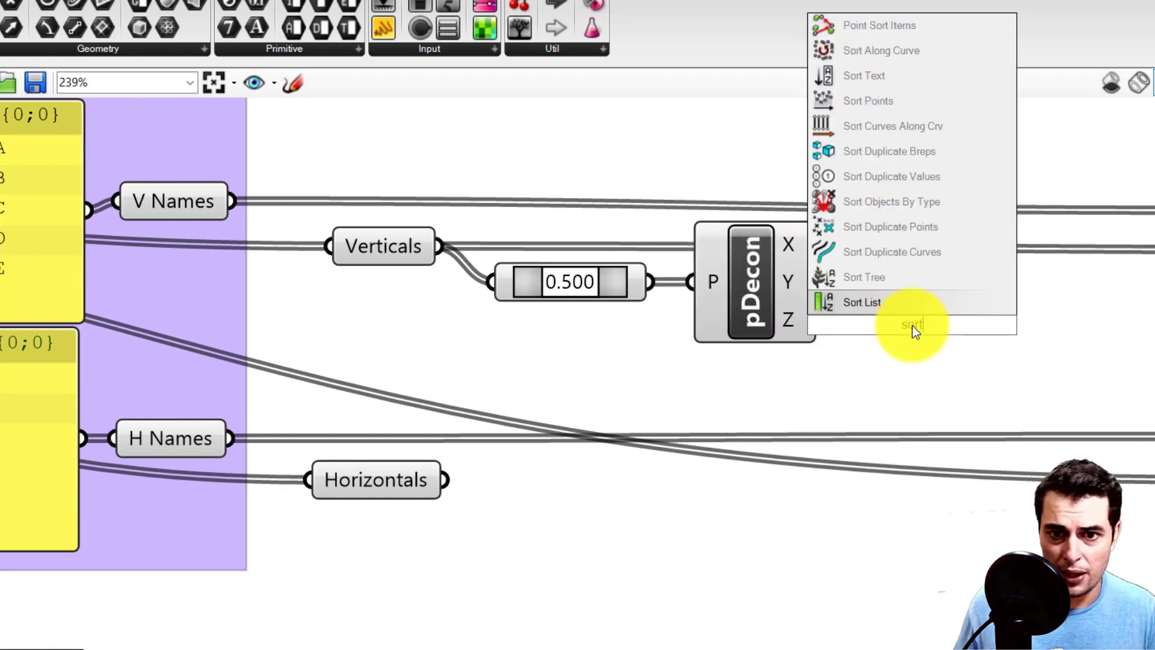
{"action": "left_click", "coordinate": [895, 302]}
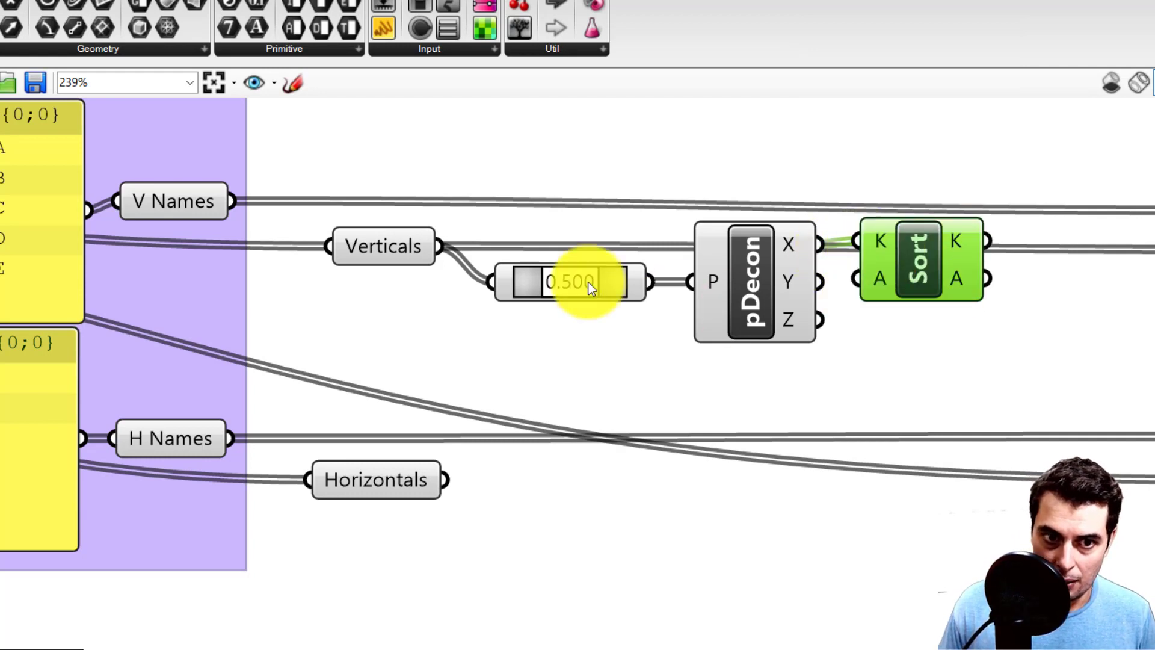
{"action": "left_click_drag", "start_coordinate": [446, 251], "coordinate": [862, 307]}
{"action": "scroll", "coordinate": [851, 315], "scroll_direction": "up", "scroll_amount": 4}
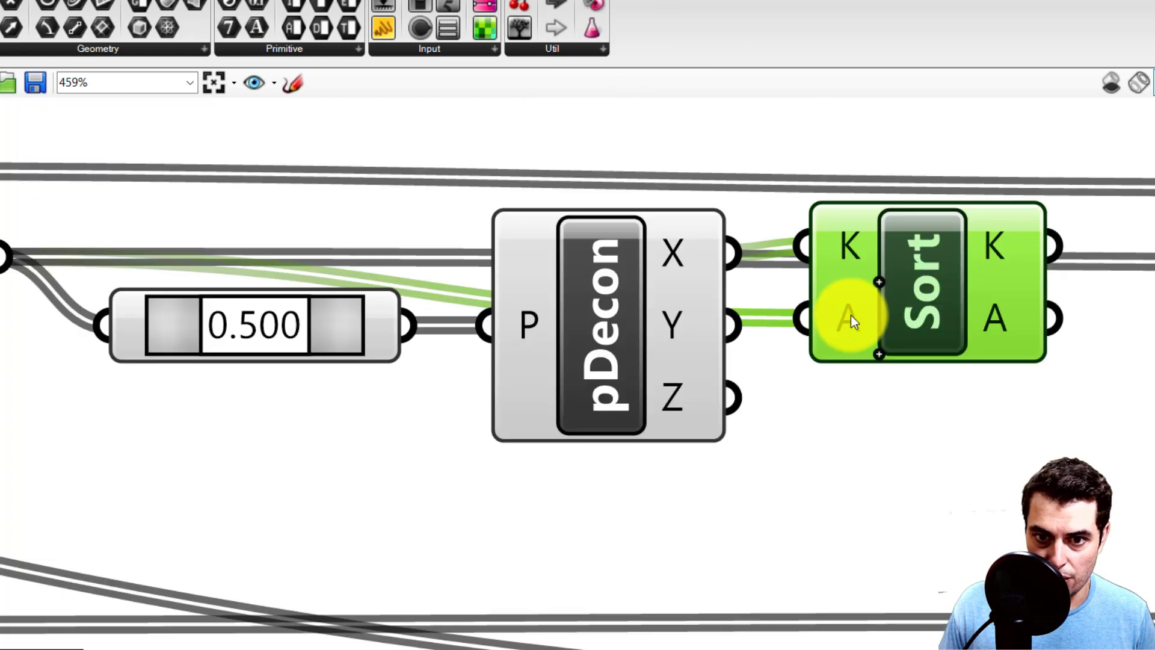
Step: Add a B input to the Sort List component and feed the Point On Curve output into it
{"action": "mouse_move", "coordinate": [850, 316]}
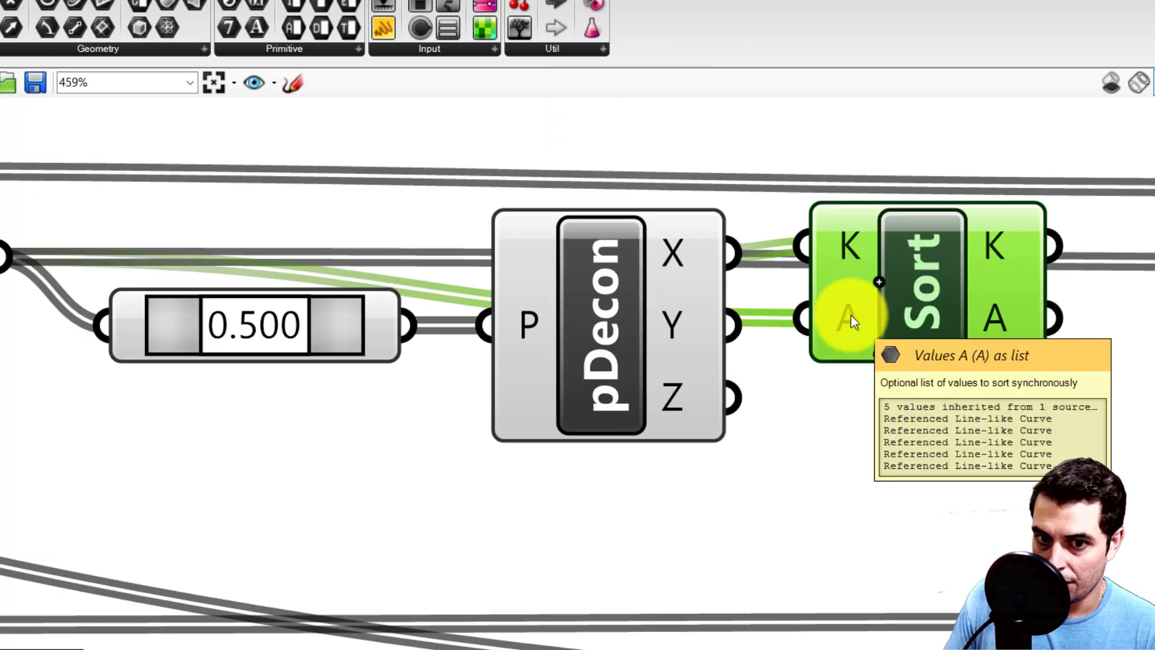
{"action": "scroll", "coordinate": [888, 373], "scroll_direction": "up", "scroll_amount": 4}
{"action": "left_click", "coordinate": [871, 340]}
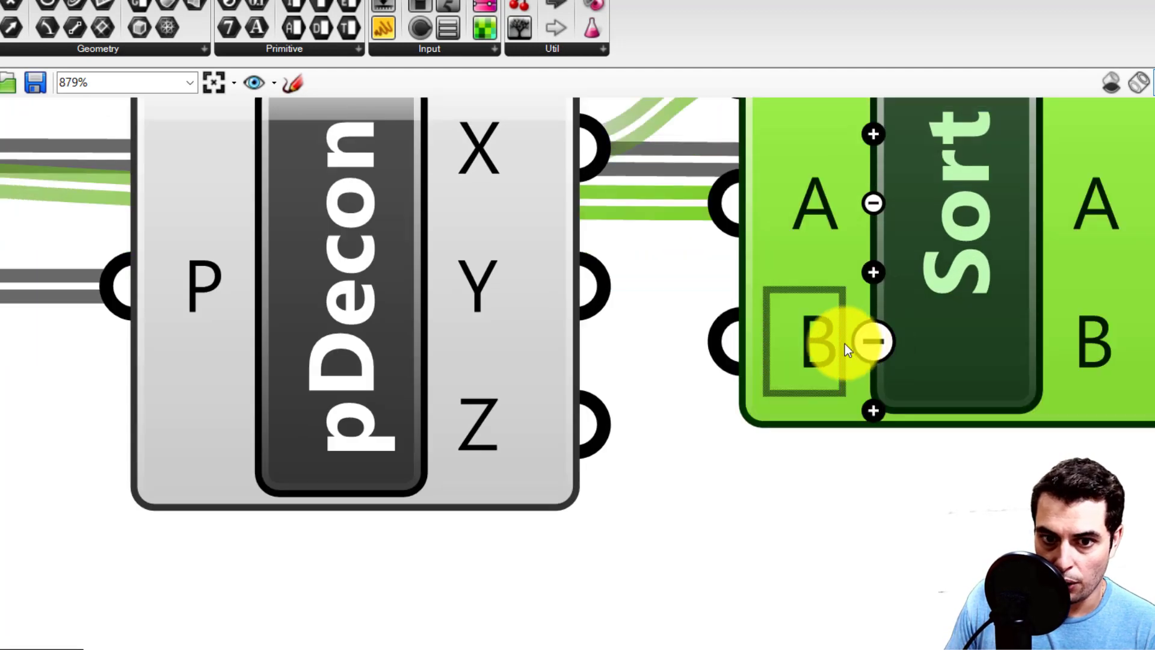
{"action": "scroll", "coordinate": [847, 344], "scroll_direction": "down", "scroll_amount": 4}
{"action": "left_click_drag", "start_coordinate": [394, 319], "coordinate": [770, 384]}
{"action": "scroll", "coordinate": [770, 384], "scroll_direction": "down", "scroll_amount": 1}
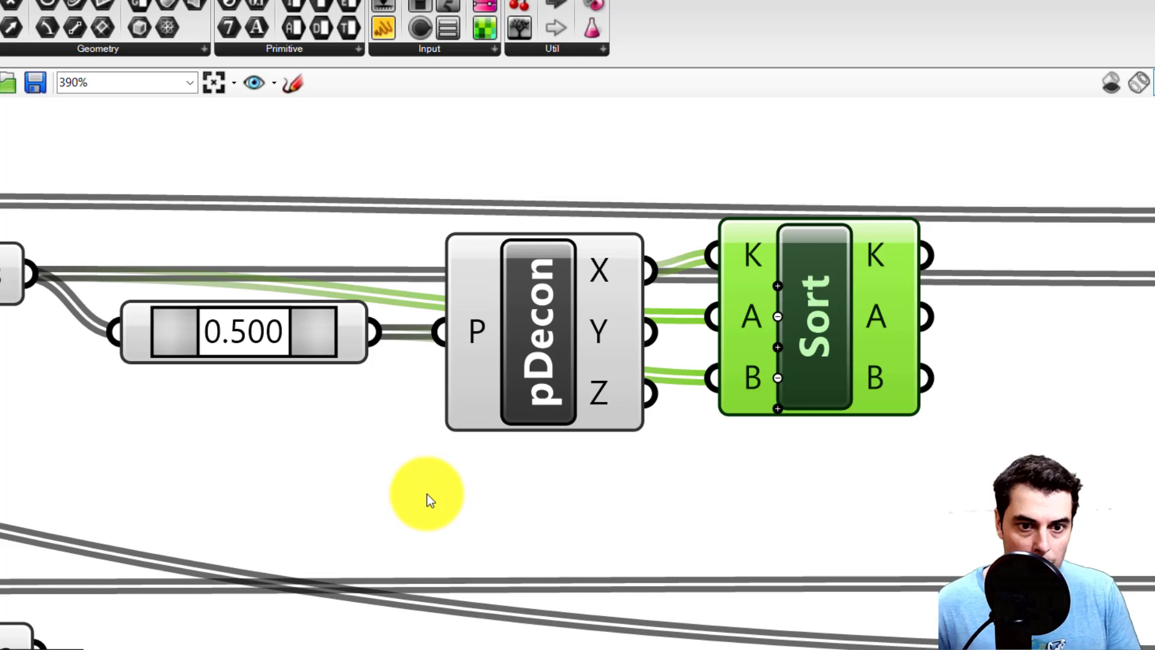
Step: Add a Point List component and feed it the Point On Curve output to display the midpoints' index numbers
{"action": "double_click", "coordinate": [427, 493]}
{"action": "type", "text": "pointt"}
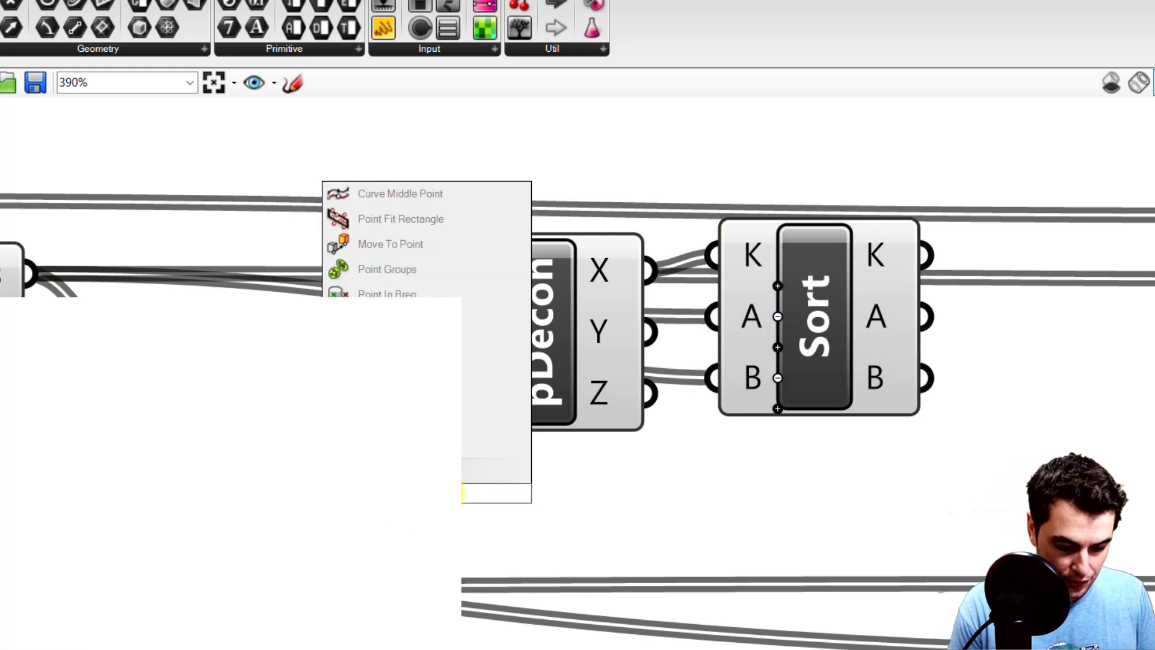
{"action": "type", "text": "so"}
{"action": "key", "text": "Return"}
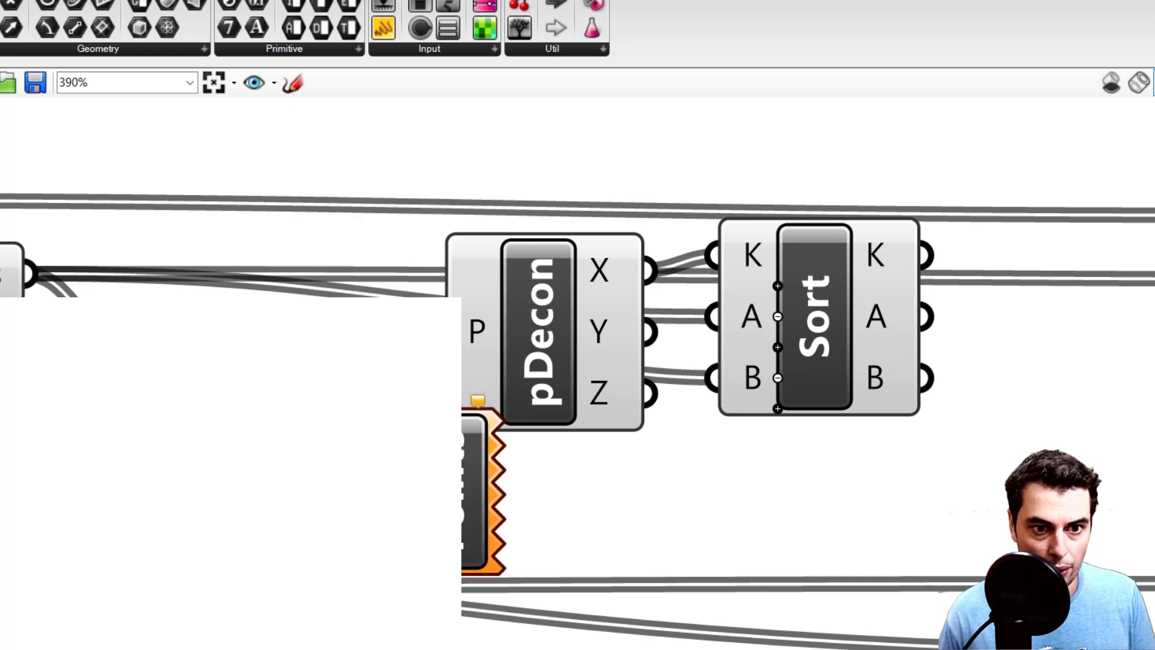
{"action": "left_click_drag", "start_coordinate": [375, 332], "coordinate": [351, 451]}
{"action": "left_click", "coordinate": [428, 485]}
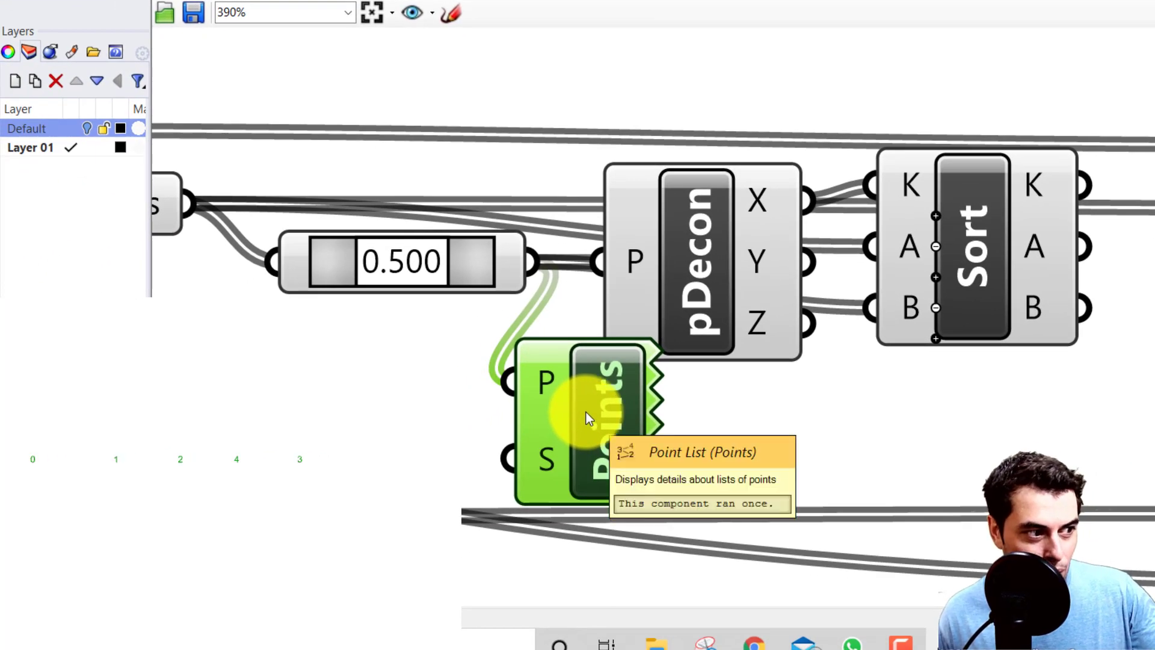
Step: Move the Point List component beyond Sort List and feed its P input from Sort List's B output
{"action": "left_click_drag", "start_coordinate": [586, 413], "coordinate": [1150, 361]}
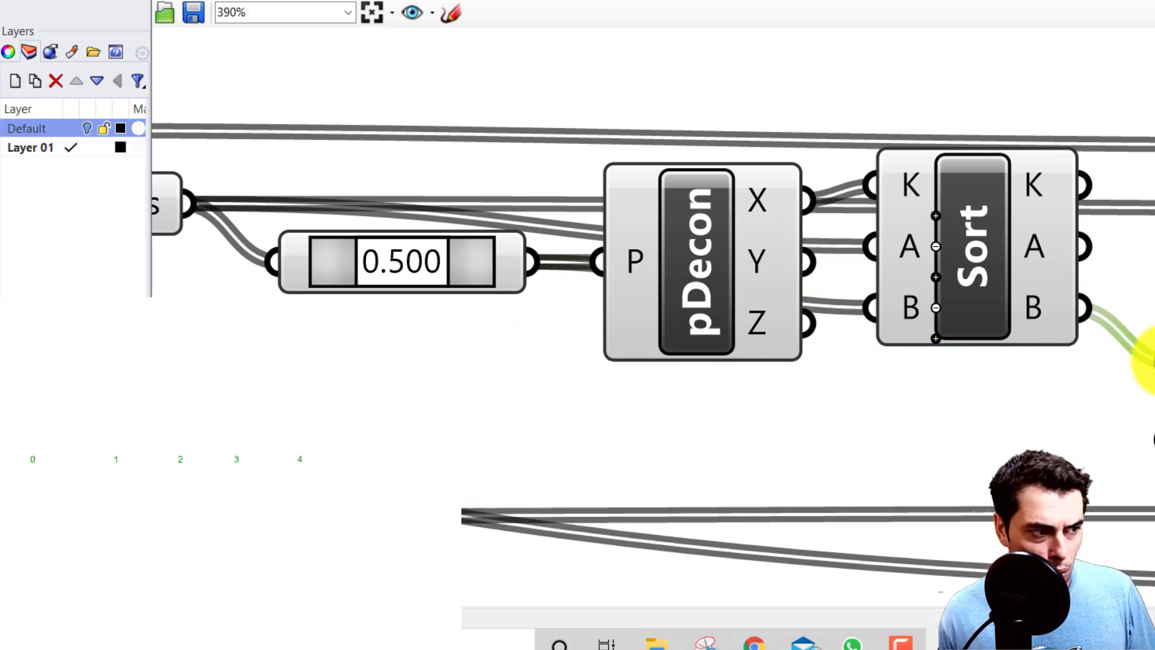
{"action": "right_click_drag", "start_coordinate": [1152, 293], "coordinate": [1042, 283]}
{"action": "scroll", "coordinate": [1042, 283], "scroll_direction": "down", "scroll_amount": 3}
{"action": "scroll", "coordinate": [949, 273], "scroll_direction": "up", "scroll_amount": 2}
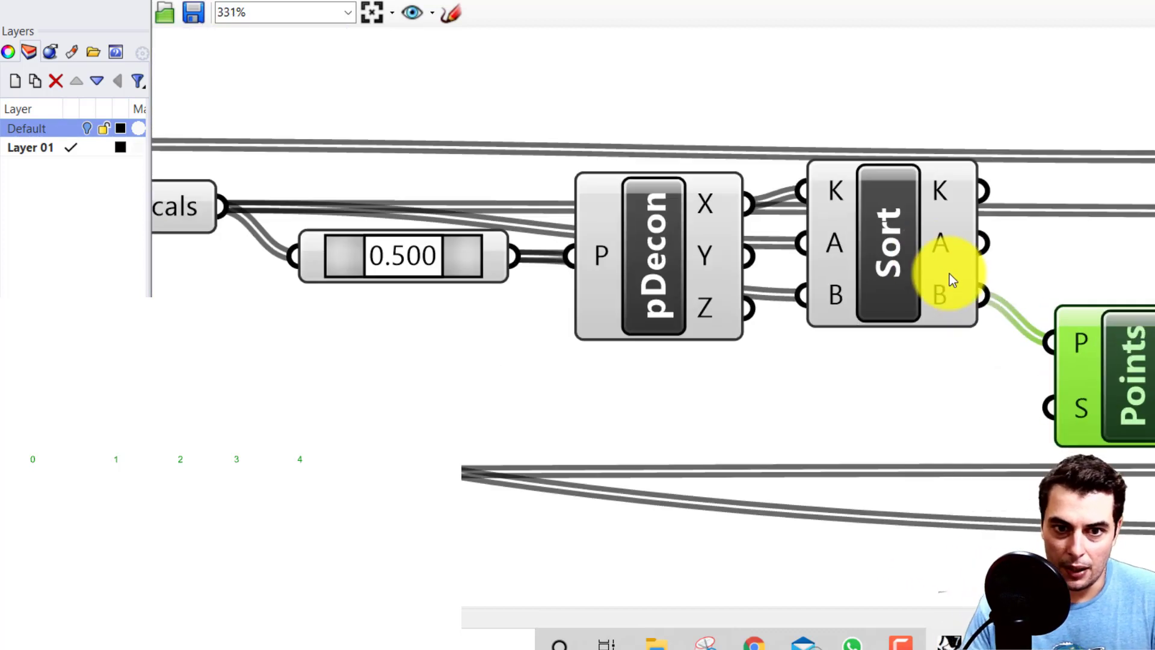
Step: Place a copy of Point On Curve after Sort List, feed it the sorted A output, and wire it into Point List
{"action": "left_click", "coordinate": [462, 255]}
{"action": "key", "text": "ctrl+c"}
{"action": "key", "text": "ctrl+v"}
{"action": "left_click_drag", "start_coordinate": [462, 270], "coordinate": [421, 290]}
{"action": "left_click_drag", "start_coordinate": [521, 283], "coordinate": [1154, 249]}
{"action": "left_click_drag", "start_coordinate": [1136, 350], "coordinate": [1154, 332]}
{"action": "left_click_drag", "start_coordinate": [1080, 295], "coordinate": [1024, 405]}
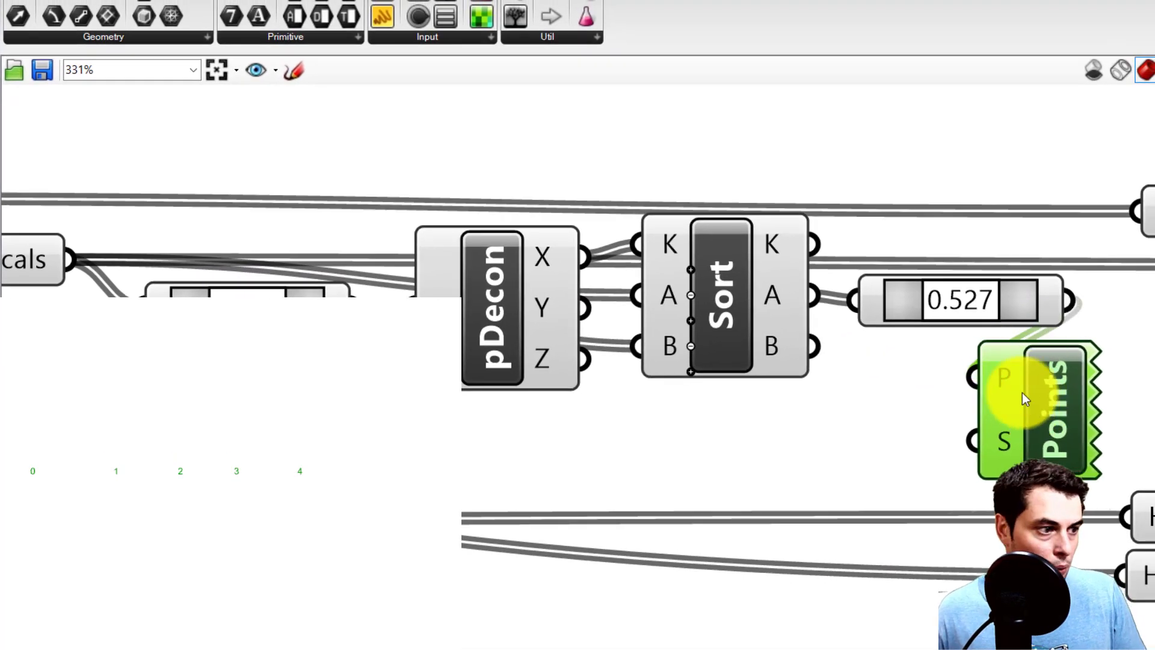
{"action": "left_click", "coordinate": [1034, 293]}
{"action": "left_click", "coordinate": [1053, 392]}
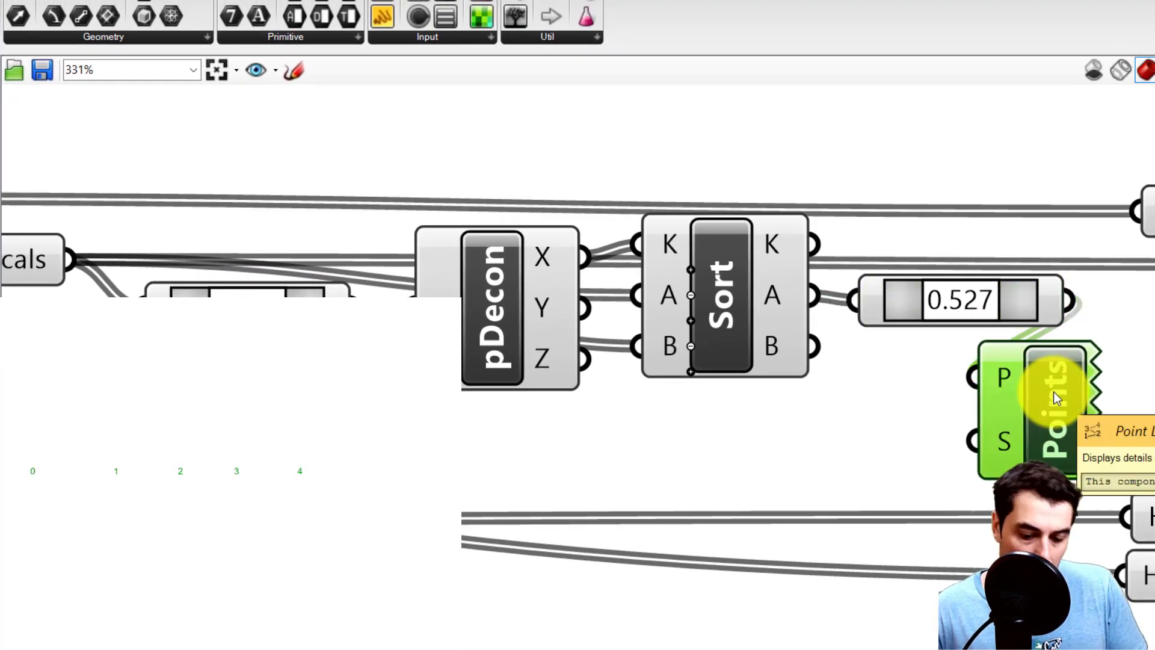
Step: Delete the Point List component and the copied Point On Curve component after Sort List
{"action": "scroll", "coordinate": [948, 392], "scroll_direction": "down", "scroll_amount": 3}
{"action": "right_click_drag", "start_coordinate": [821, 373], "coordinate": [481, 374]}
{"action": "left_click", "coordinate": [1111, 283]}
{"action": "left_click", "coordinate": [652, 396]}
{"action": "key", "text": "Delete"}
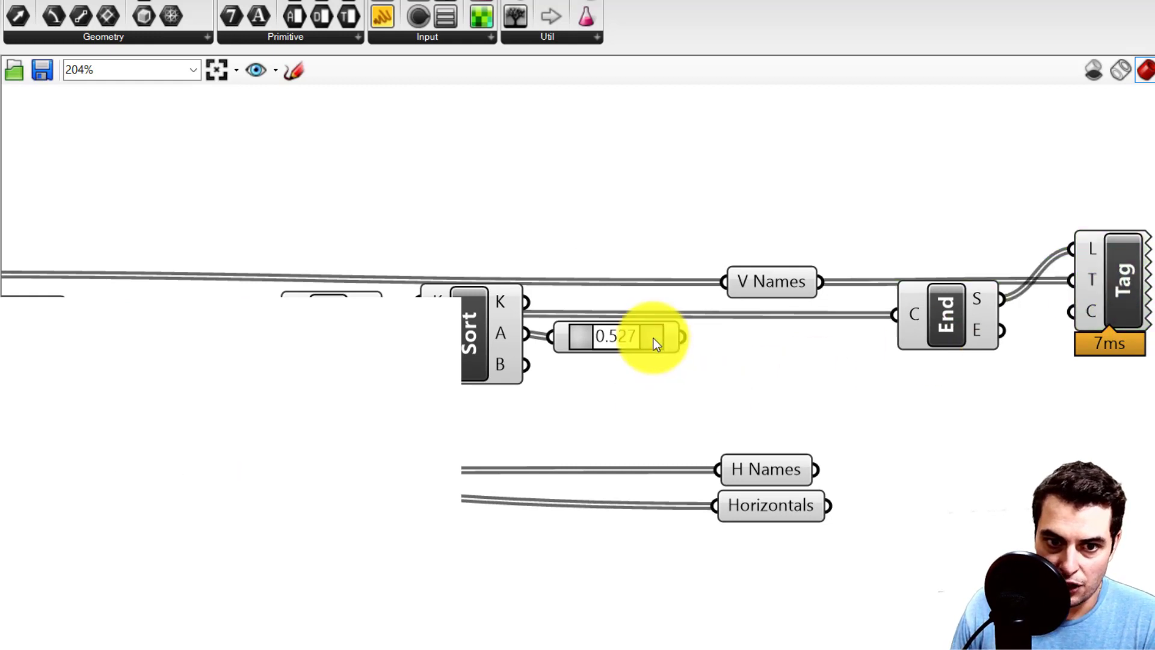
{"action": "left_click", "coordinate": [654, 337]}
{"action": "key", "text": "Delete"}
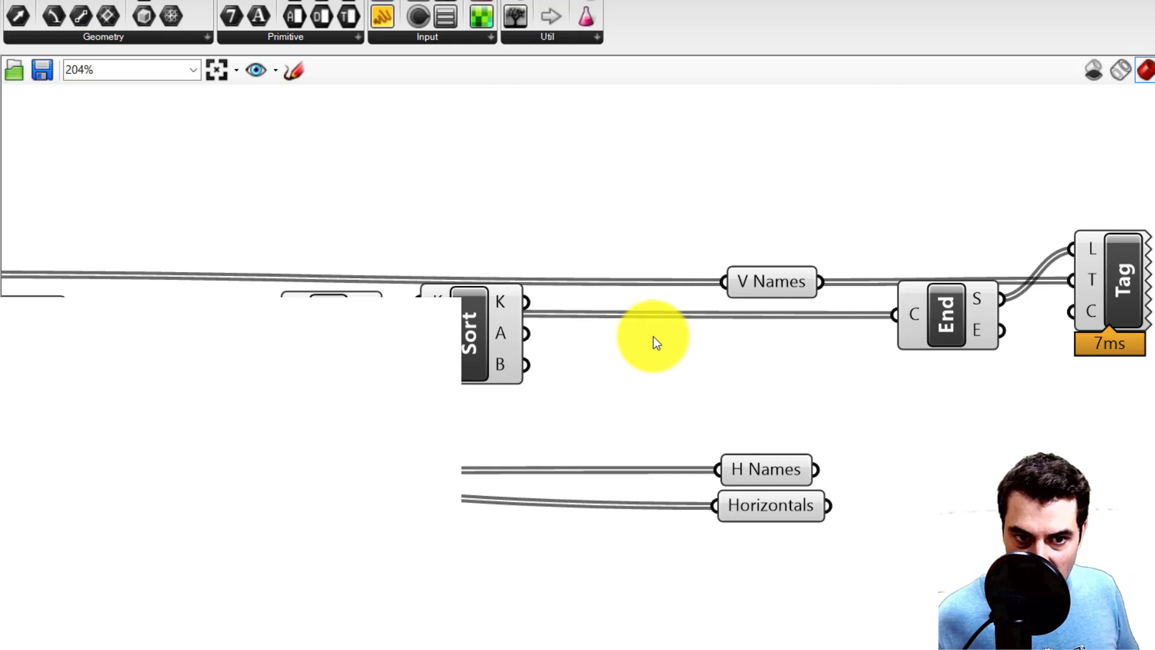
Step: Try feeding Sort List's A output into the farther V Names parameter and check the Text Tag preview
{"action": "left_click_drag", "start_coordinate": [534, 334], "coordinate": [724, 281]}
{"action": "left_click", "coordinate": [1125, 301]}
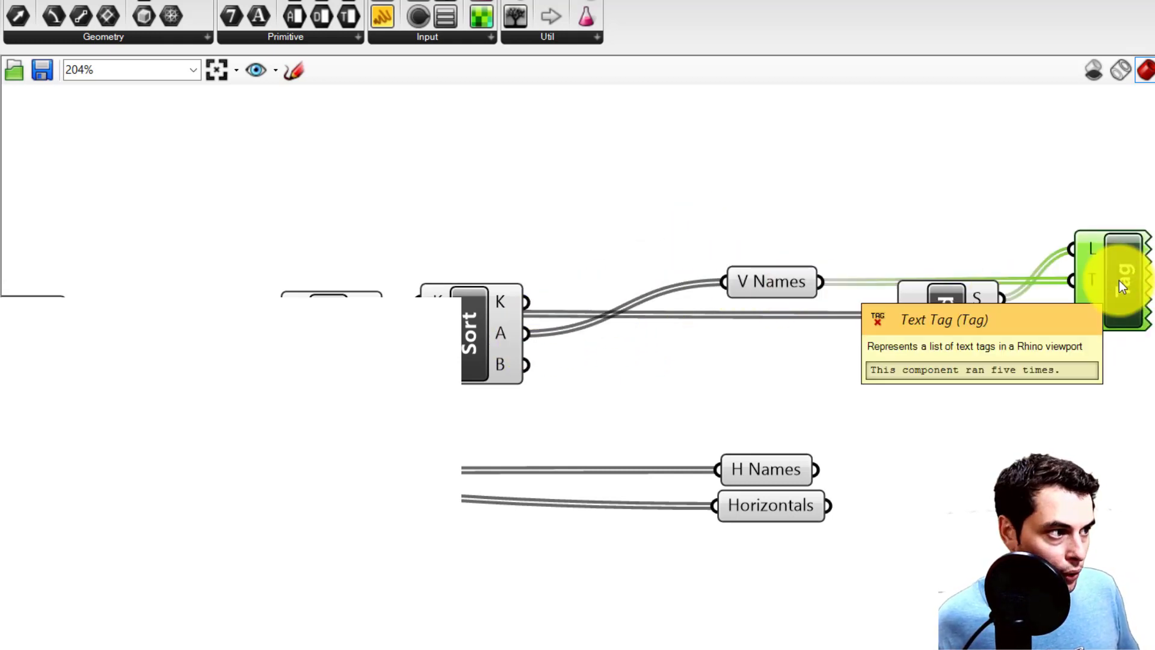
{"action": "right_click_drag", "start_coordinate": [430, 293], "coordinate": [601, 293]}
{"action": "left_click", "coordinate": [190, 308]}
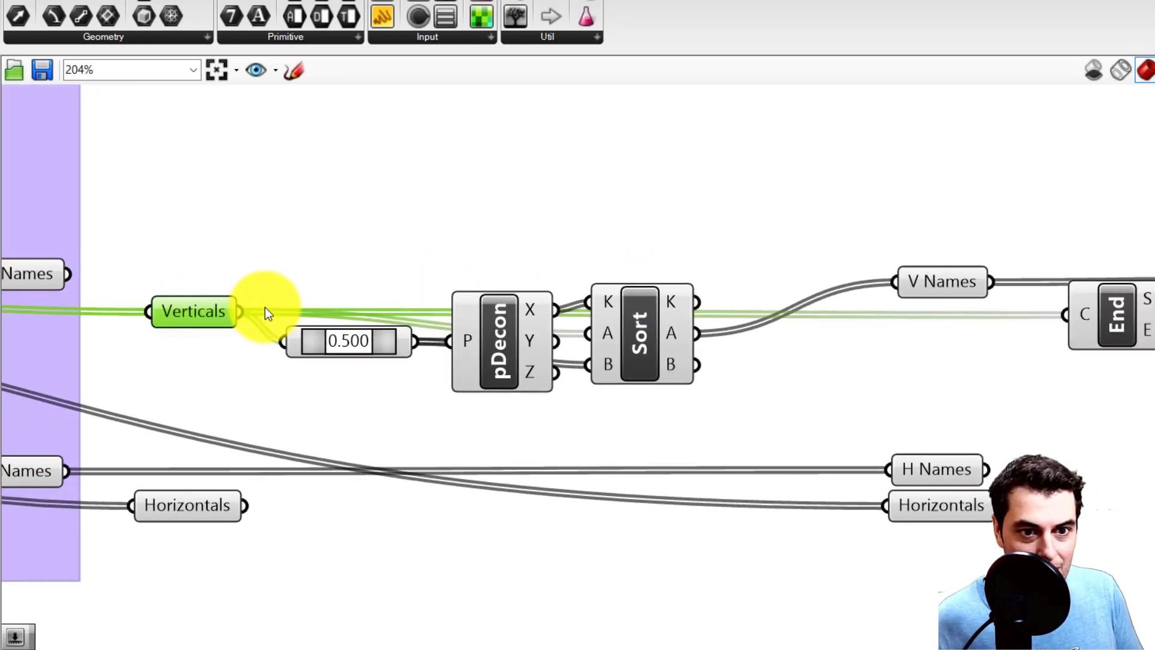
{"action": "right_click_drag", "start_coordinate": [762, 293], "coordinate": [680, 288]}
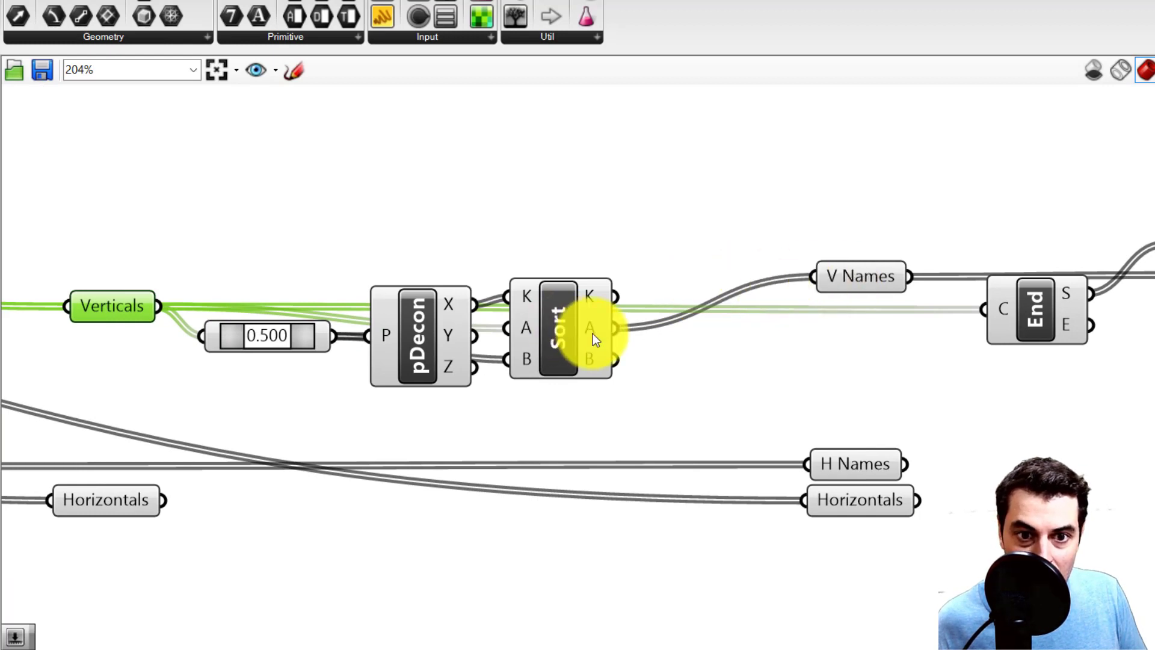
{"action": "mouse_move", "coordinate": [855, 276]}
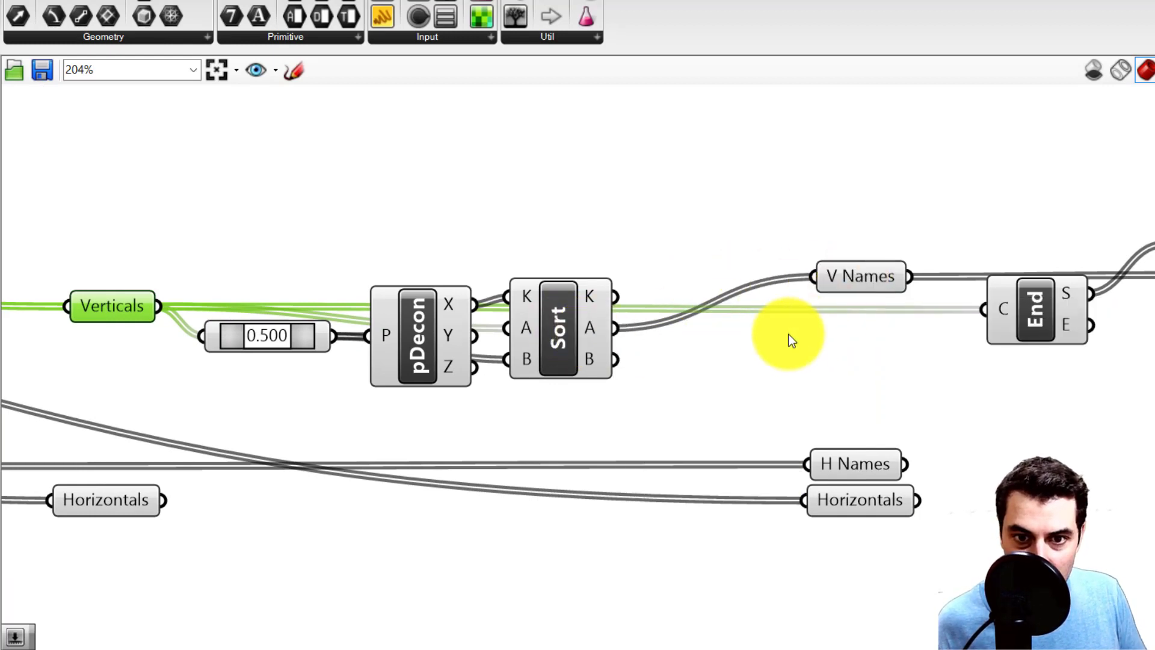
Step: Restore the original names feed into V Names, wire Sort List's A output into the End component's C input, and preview the tags
{"action": "right_click_drag", "start_coordinate": [792, 336], "coordinate": [727, 332]}
{"action": "left_click_drag", "start_coordinate": [558, 331], "coordinate": [939, 310]}
{"action": "left_click", "coordinate": [1113, 301]}
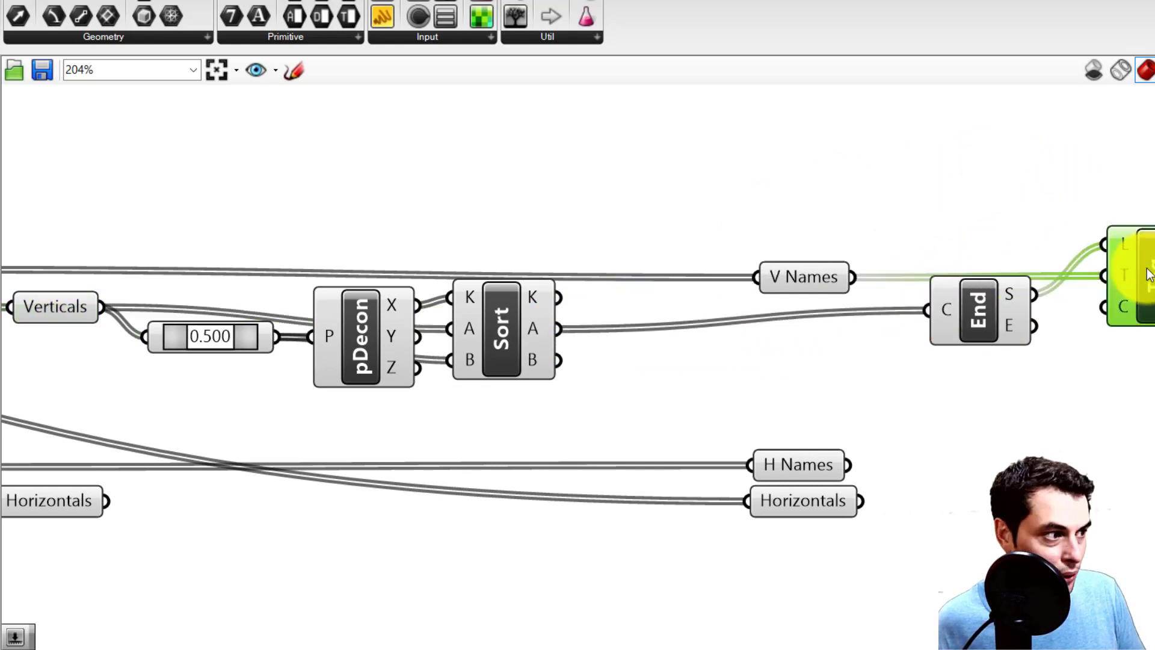
{"action": "left_click", "coordinate": [805, 280], "text": "shift"}
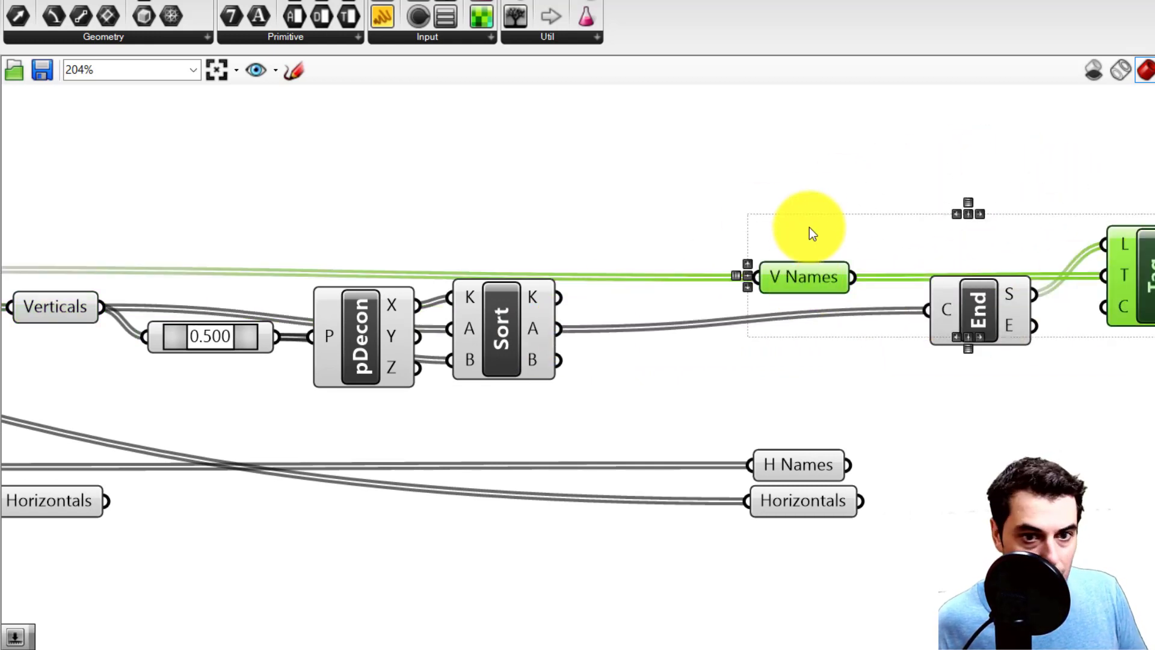
{"action": "left_click", "coordinate": [797, 252]}
{"action": "left_click", "coordinate": [516, 325]}
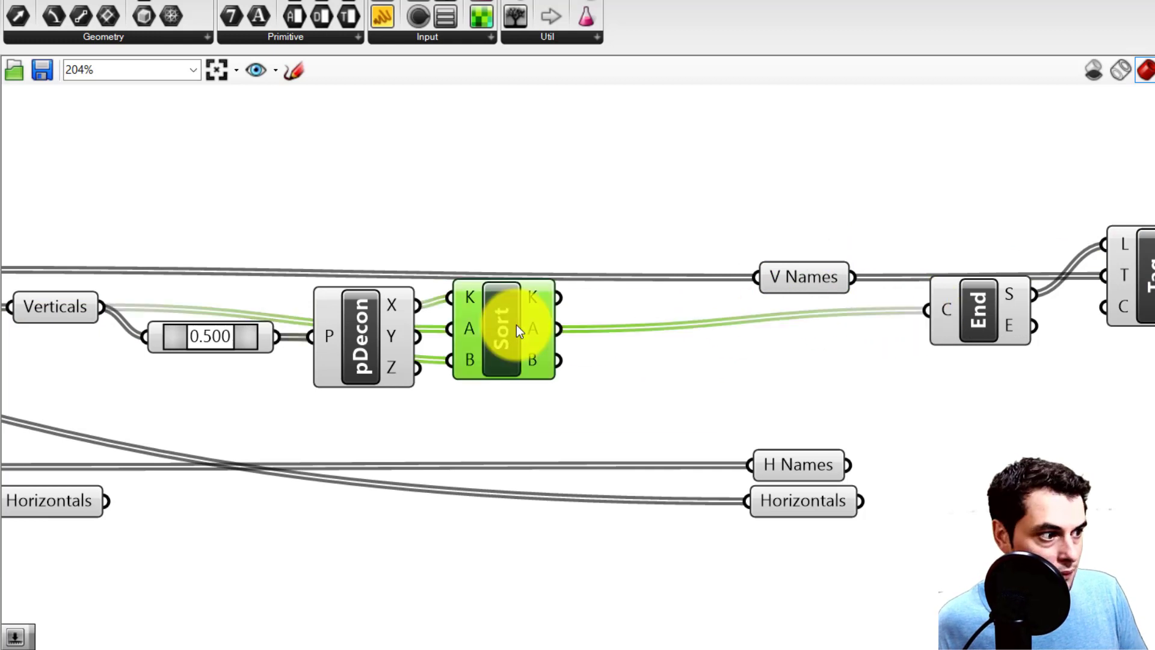
Step: Select the Verticals parameter together with the Text Tag to preview the vertical lines against their names
{"action": "right_click_drag", "start_coordinate": [82, 312], "coordinate": [271, 289]}
{"action": "left_click", "coordinate": [266, 279]}
{"action": "right_click_drag", "start_coordinate": [972, 275], "coordinate": [661, 289]}
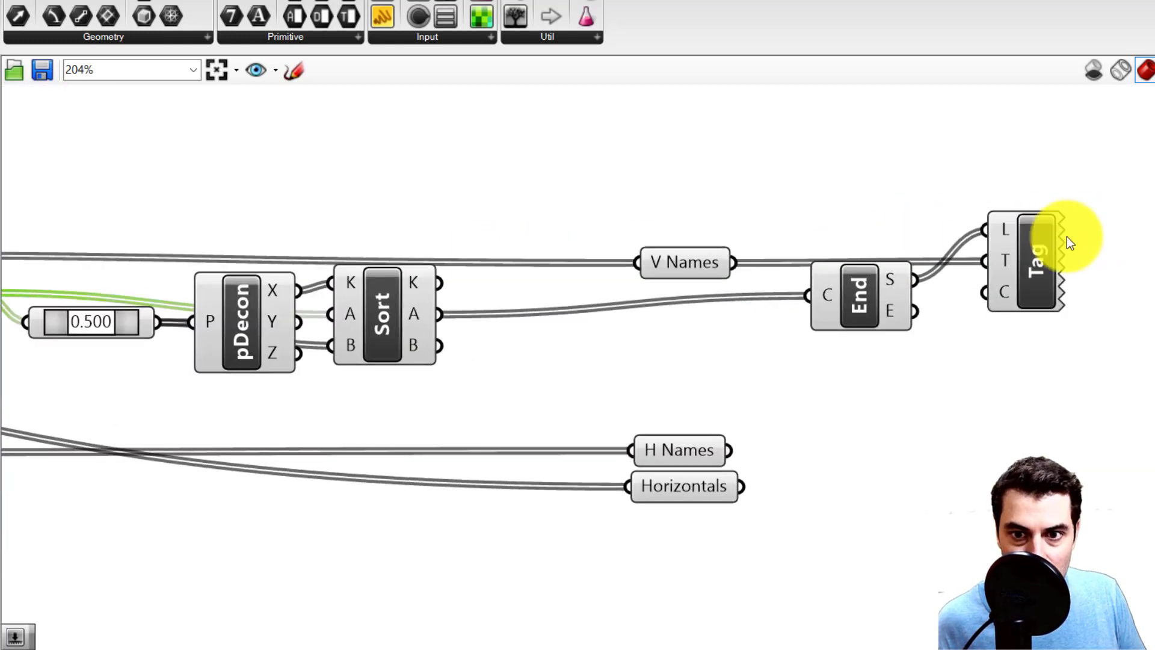
{"action": "left_click", "coordinate": [1048, 237], "text": "shift"}
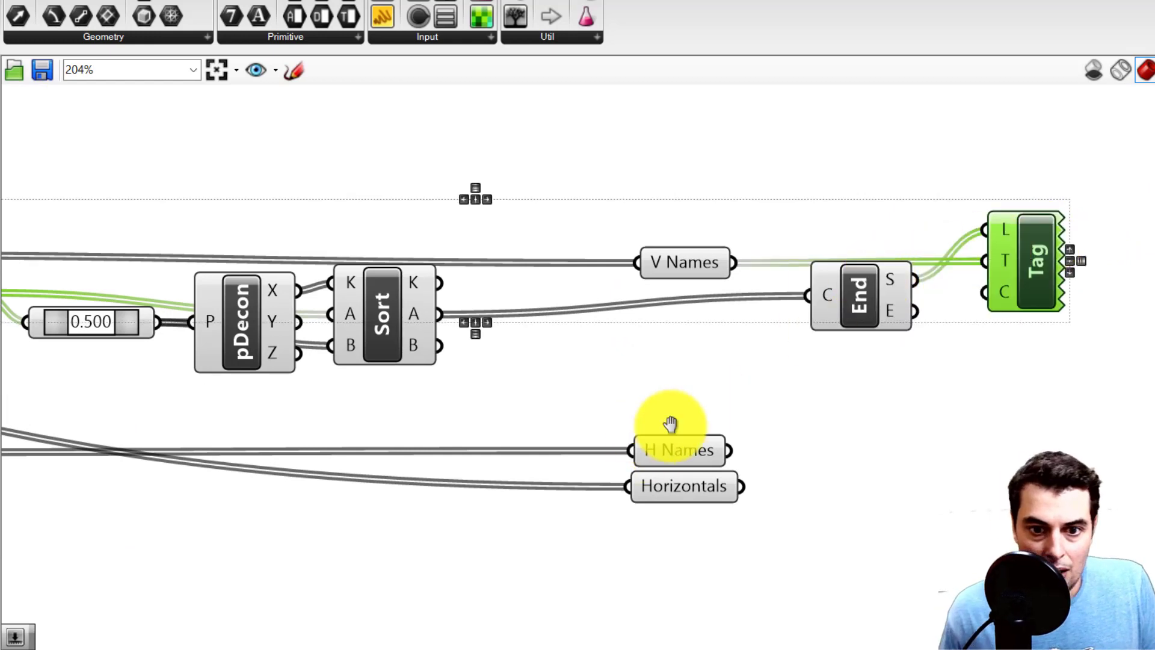
Step: Remove the B input from the Sort List component in the verticals branch
{"action": "right_click_drag", "start_coordinate": [648, 428], "coordinate": [745, 411]}
{"action": "right_click_drag", "start_coordinate": [385, 352], "coordinate": [572, 336]}
{"action": "left_click_drag", "start_coordinate": [724, 356], "coordinate": [365, 272]}
{"action": "scroll", "coordinate": [629, 325], "scroll_direction": "up", "scroll_amount": 3}
{"action": "left_click", "coordinate": [651, 308]}
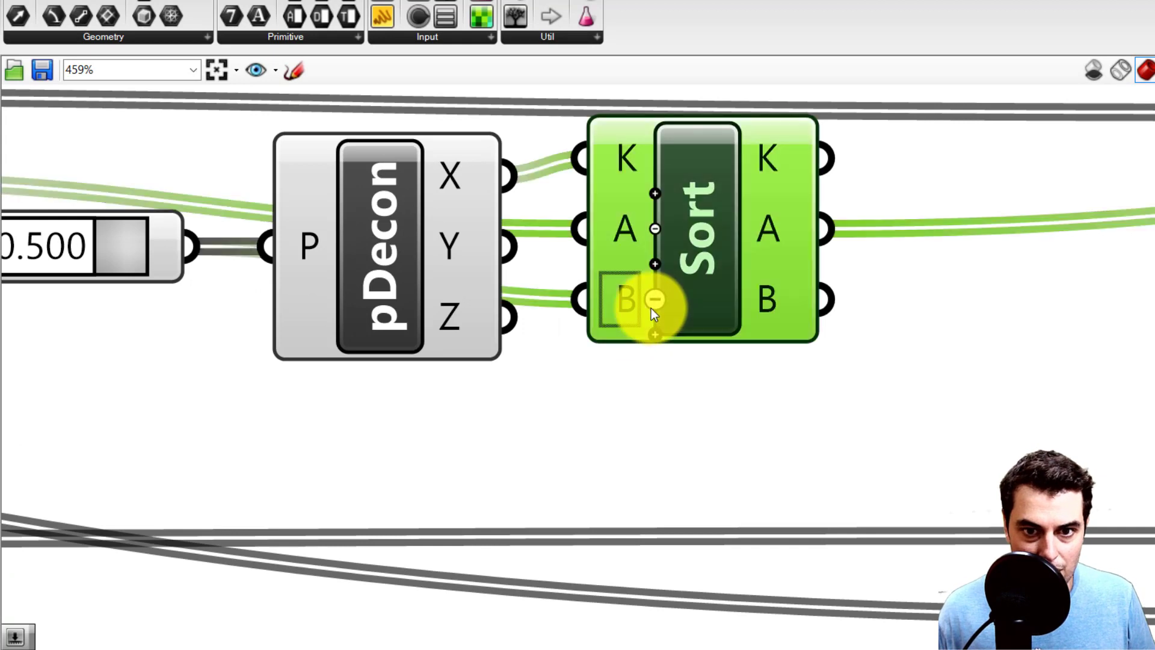
{"action": "left_click", "coordinate": [654, 302]}
Step: Duplicate the 0.500 Point On Curve, pDecon and Sort List chain below the original and feed Horizontals into the copied Point On Curve
{"action": "scroll", "coordinate": [704, 364], "scroll_direction": "down", "scroll_amount": 3}
{"action": "left_click_drag", "start_coordinate": [732, 363], "coordinate": [417, 283]}
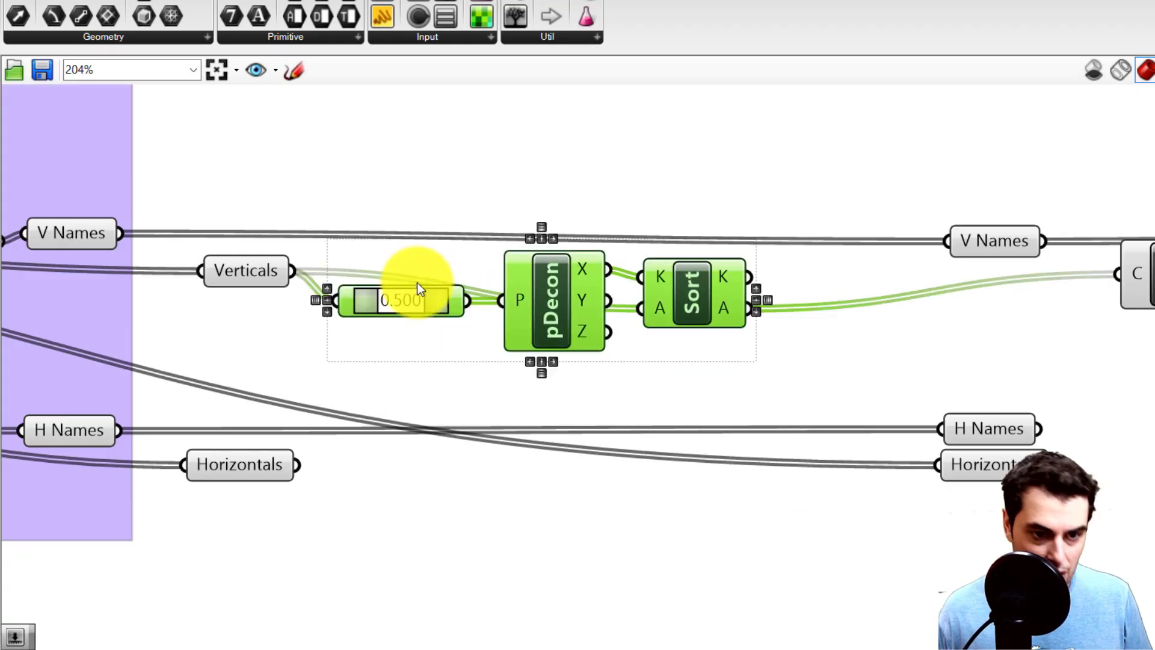
{"action": "key", "text": "ctrl+c"}
{"action": "key", "text": "ctrl+v"}
{"action": "left_click_drag", "start_coordinate": [581, 320], "coordinate": [588, 480]}
{"action": "left_click_drag", "start_coordinate": [284, 466], "coordinate": [333, 478]}
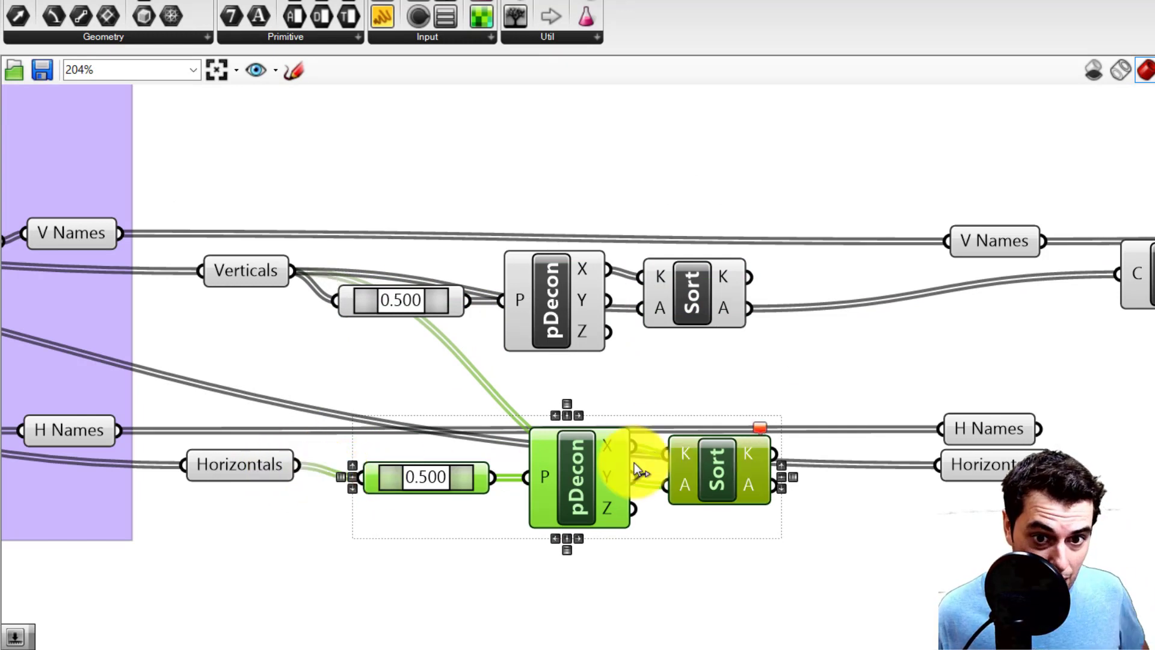
Step: Sort the Horizontals by pDecon's Y in the copied Sort List and wire its A output into the farther Horizontals parameter
{"action": "left_click_drag", "start_coordinate": [728, 510], "coordinate": [672, 492]}
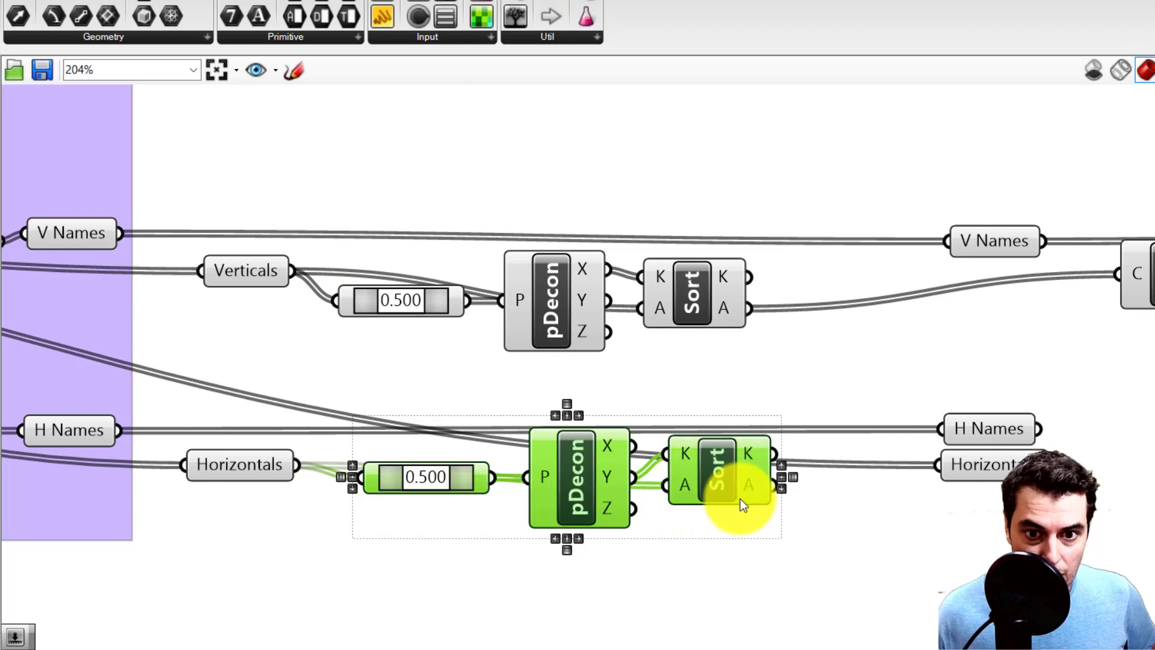
{"action": "left_click", "coordinate": [753, 380]}
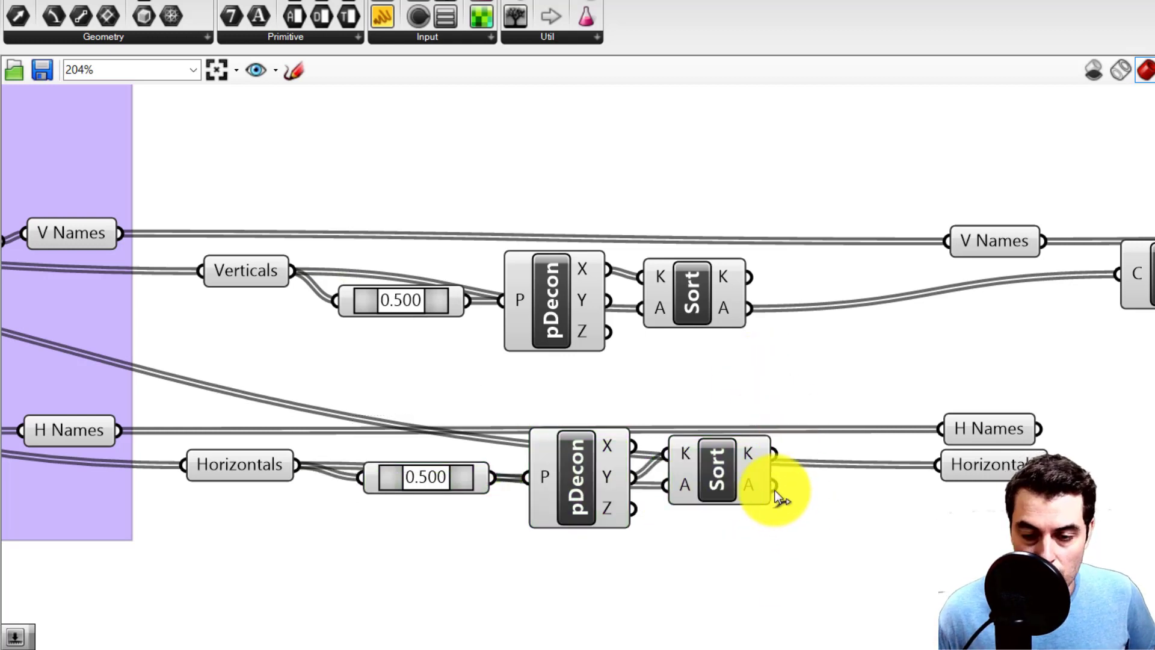
{"action": "left_click_drag", "start_coordinate": [774, 488], "coordinate": [926, 467]}
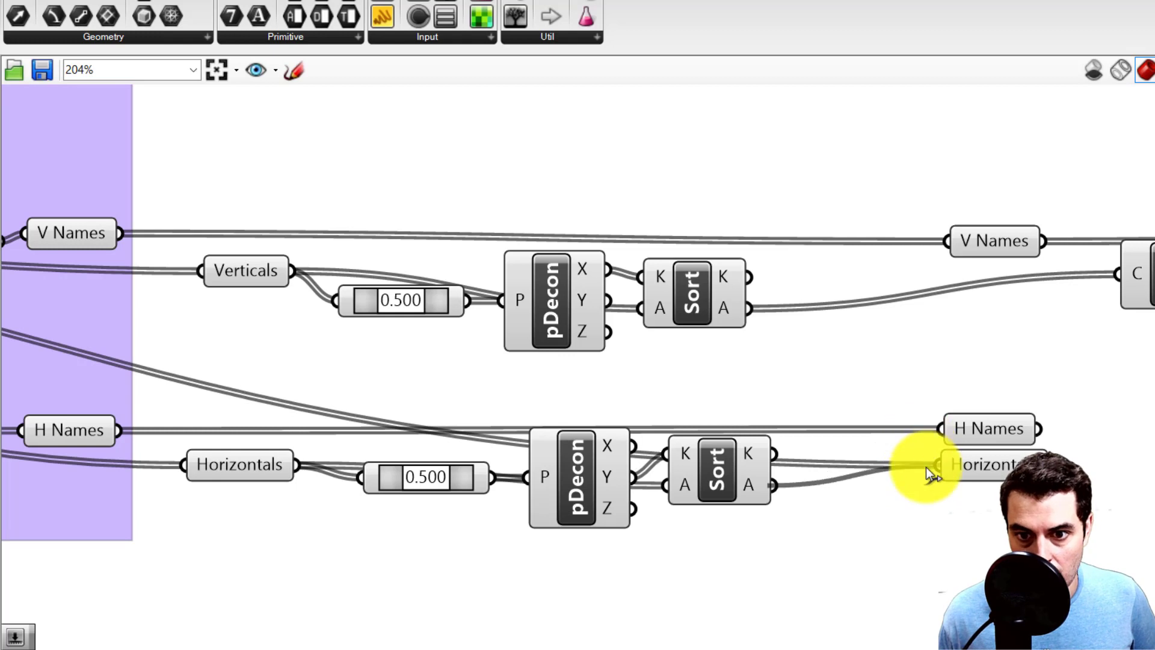
Step: Duplicate the End and Text Tag components beside the farther Horizontals parameter and wire H Names into the copied tag's T input
{"action": "right_click_drag", "start_coordinate": [969, 444], "coordinate": [676, 454]}
{"action": "left_click_drag", "start_coordinate": [1074, 355], "coordinate": [905, 244]}
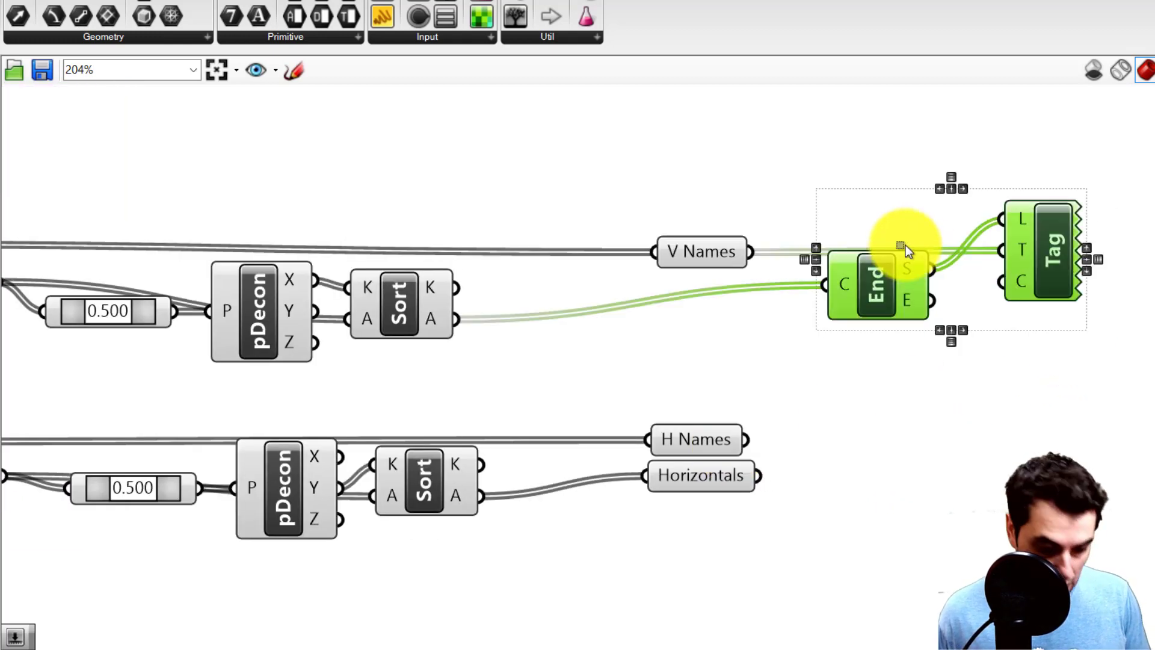
{"action": "left_click_drag", "start_coordinate": [914, 287], "coordinate": [750, 482], "text": "alt"}
{"action": "left_click_drag", "start_coordinate": [935, 465], "coordinate": [1003, 447]}
{"action": "left_click_drag", "start_coordinate": [753, 441], "coordinate": [1000, 417]}
{"action": "left_click_drag", "start_coordinate": [745, 440], "coordinate": [1004, 446]}
{"action": "left_click_drag", "start_coordinate": [933, 466], "coordinate": [1042, 438]}
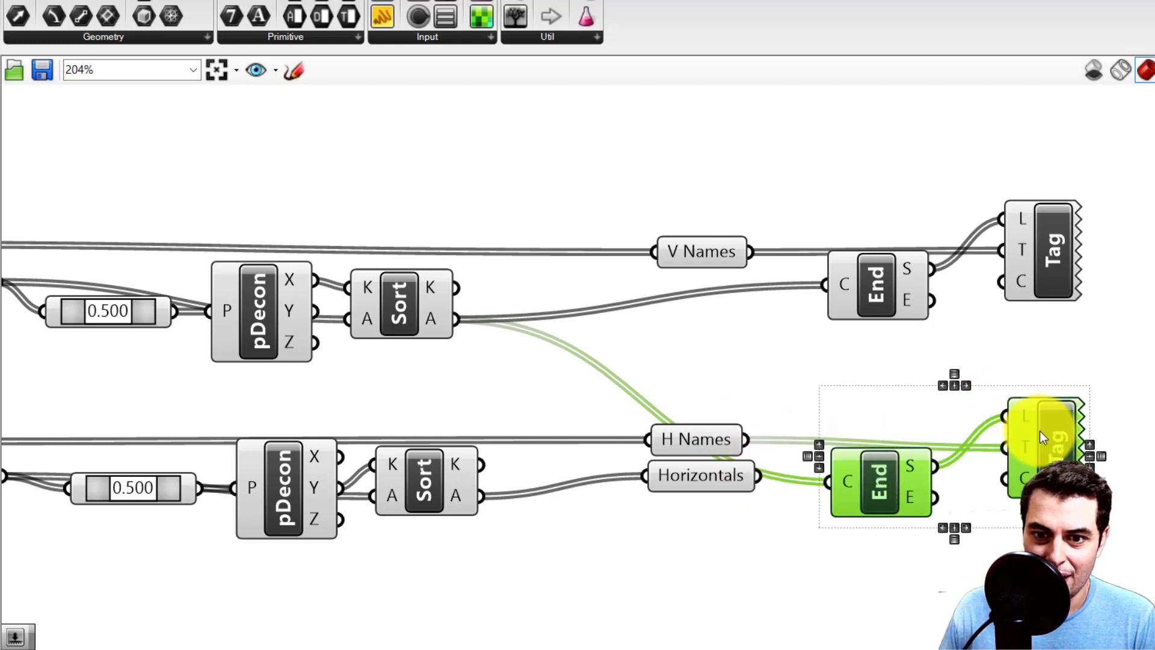
Step: Make the farther Horizontals parameter the only source of the copied End component's C input
{"action": "left_click", "coordinate": [941, 448]}
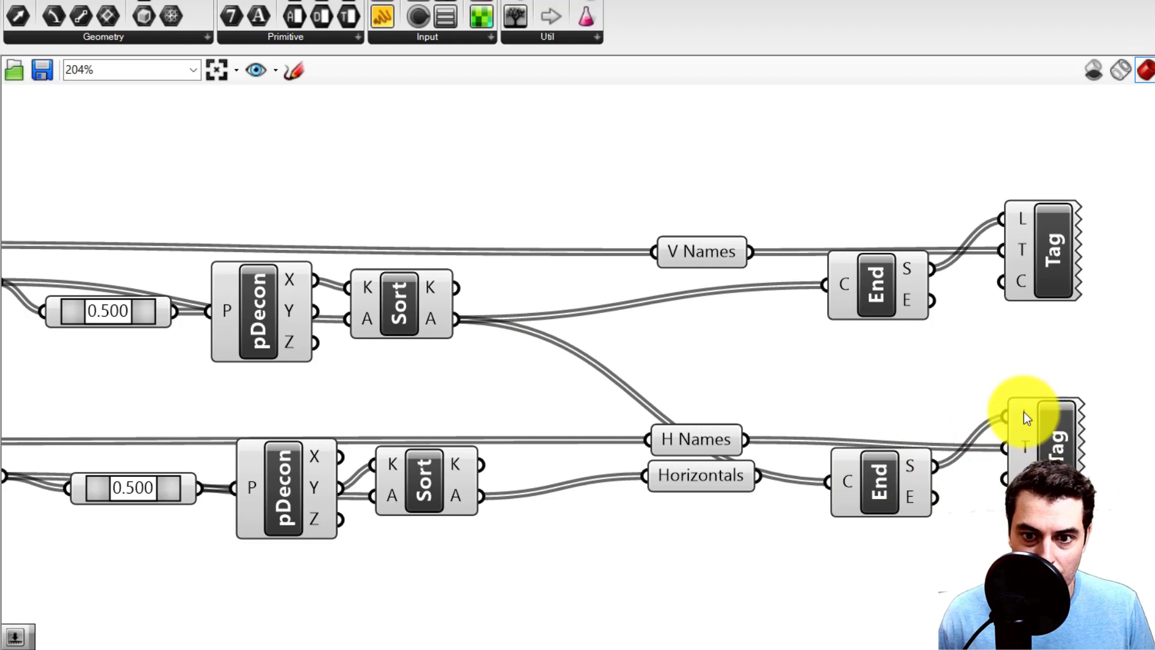
{"action": "mouse_move", "coordinate": [1029, 450]}
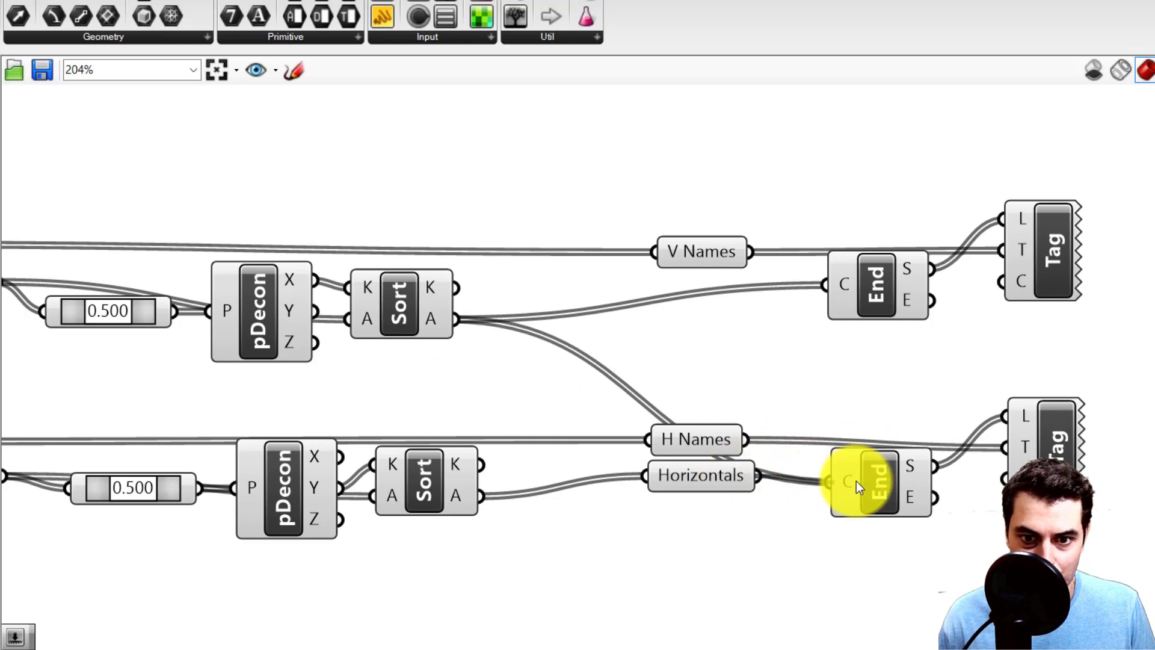
{"action": "left_click_drag", "start_coordinate": [854, 480], "coordinate": [855, 480]}
Step: Select both Text Tags and both line branches to preview the grid names on the vertical and horizontal lines
{"action": "left_click", "coordinate": [1034, 426]}
{"action": "left_click", "coordinate": [1050, 243], "text": "shift"}
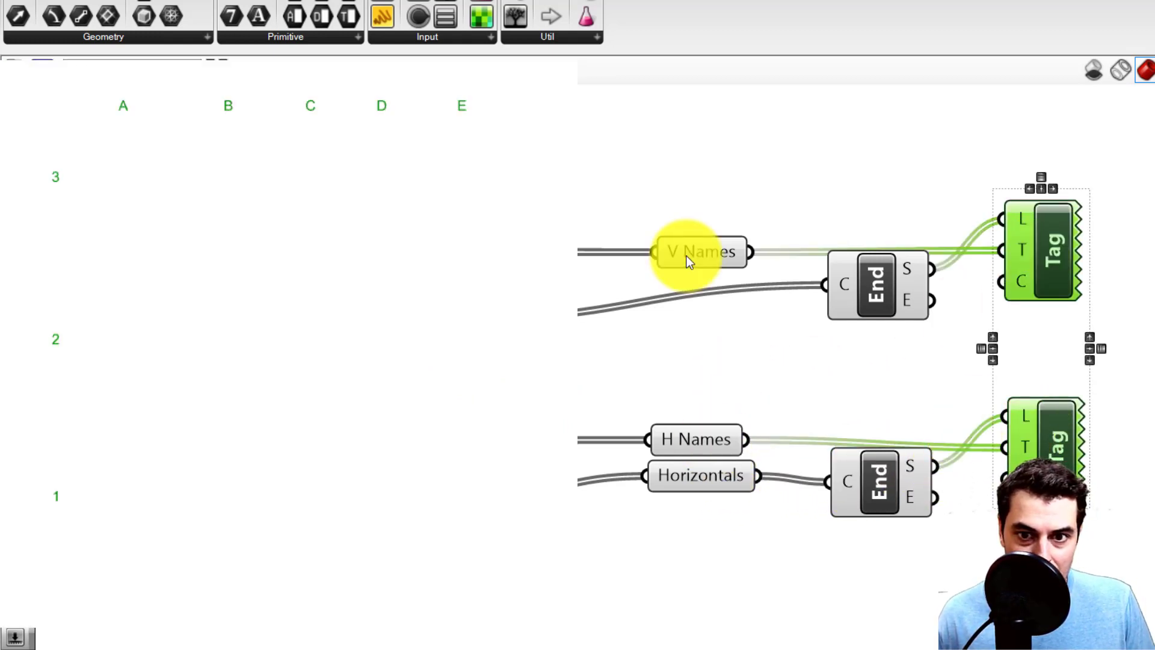
{"action": "left_click", "coordinate": [406, 309], "text": "shift"}
{"action": "left_click", "coordinate": [406, 480], "text": "shift"}
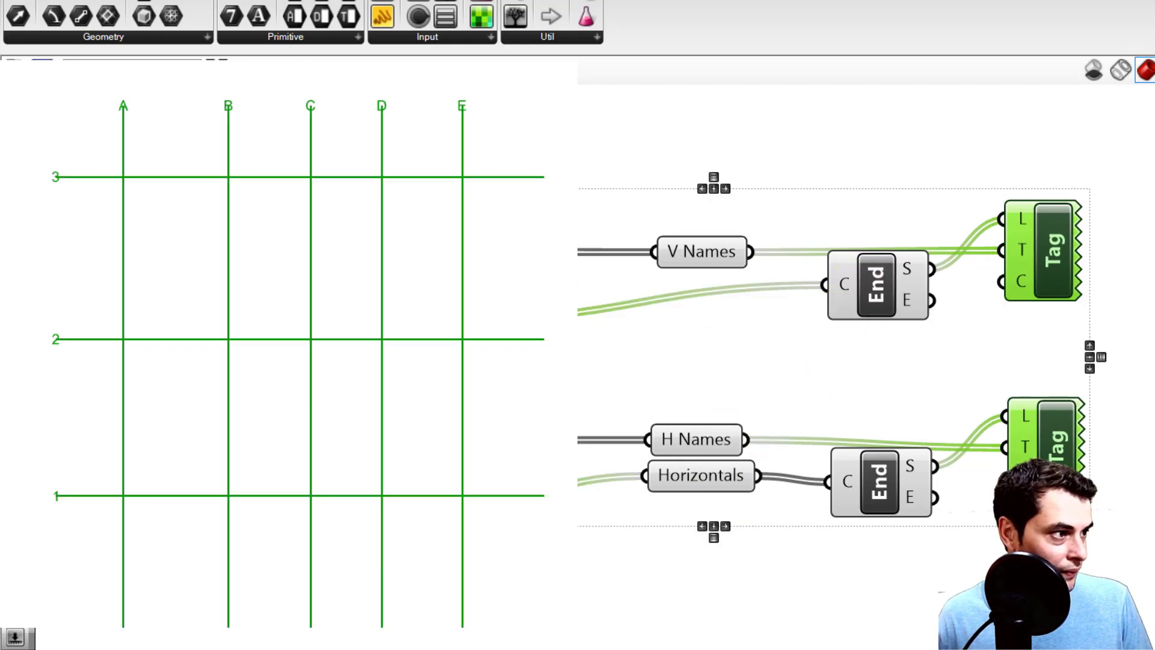